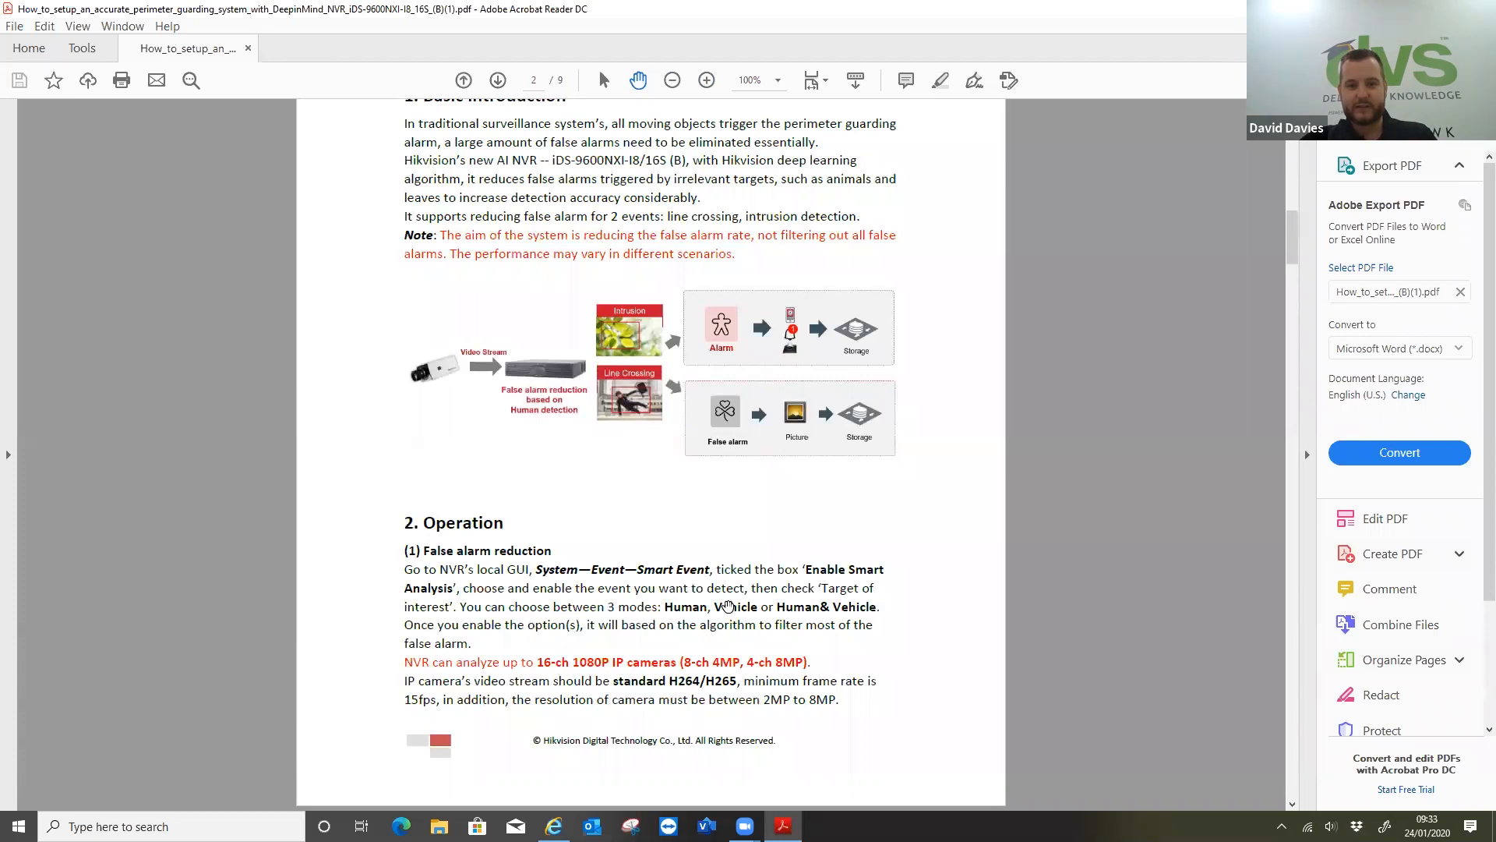
# Read the perimeter guarding guide's sections on false alarm reduction, IP camera installation and target size
pyautogui.scroll(-15, 754, 591)
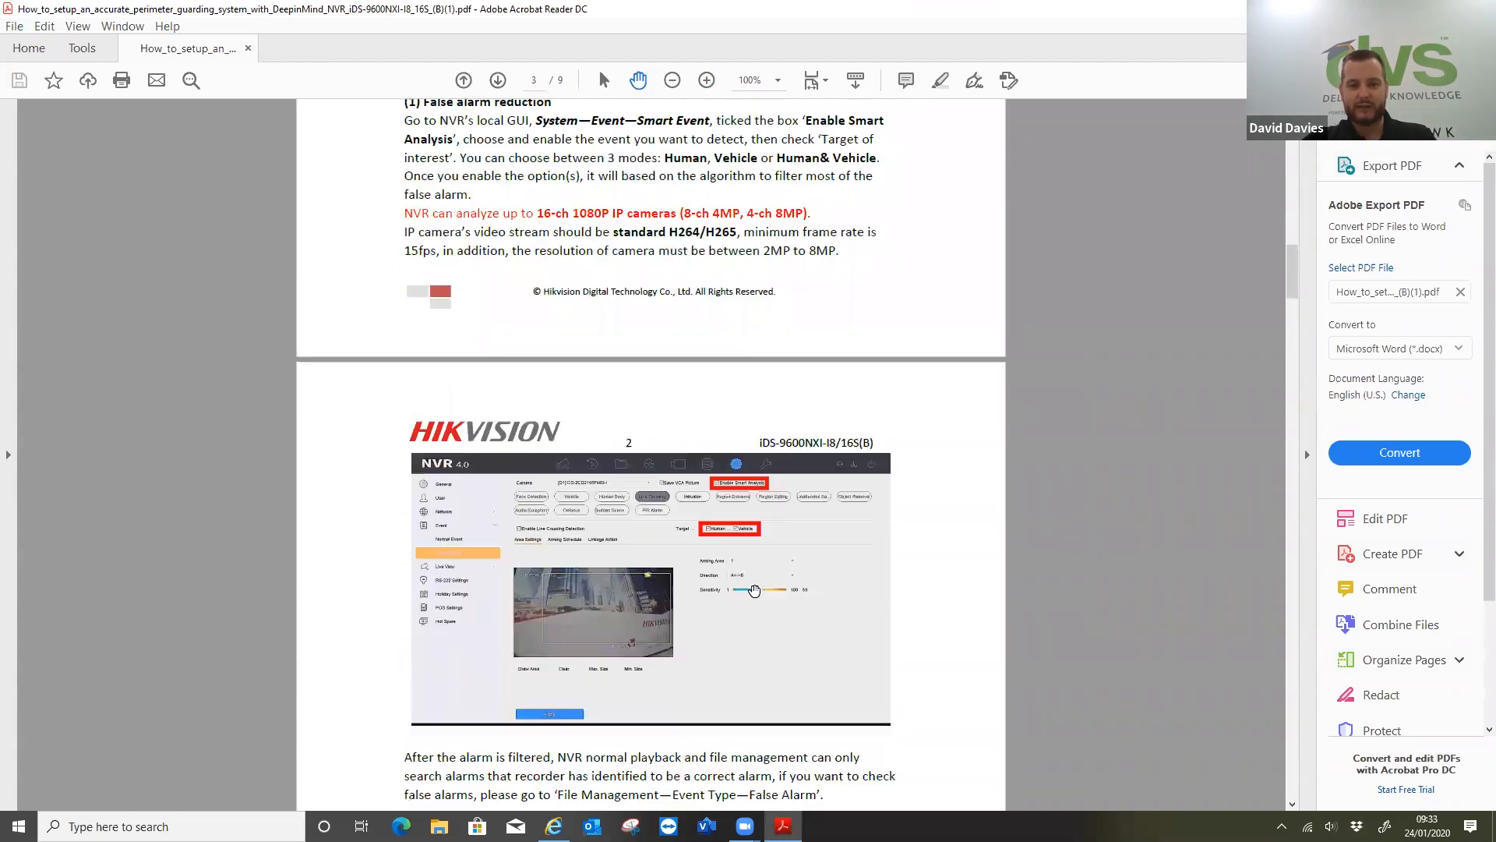
pyautogui.scroll(-15, 630, 473)
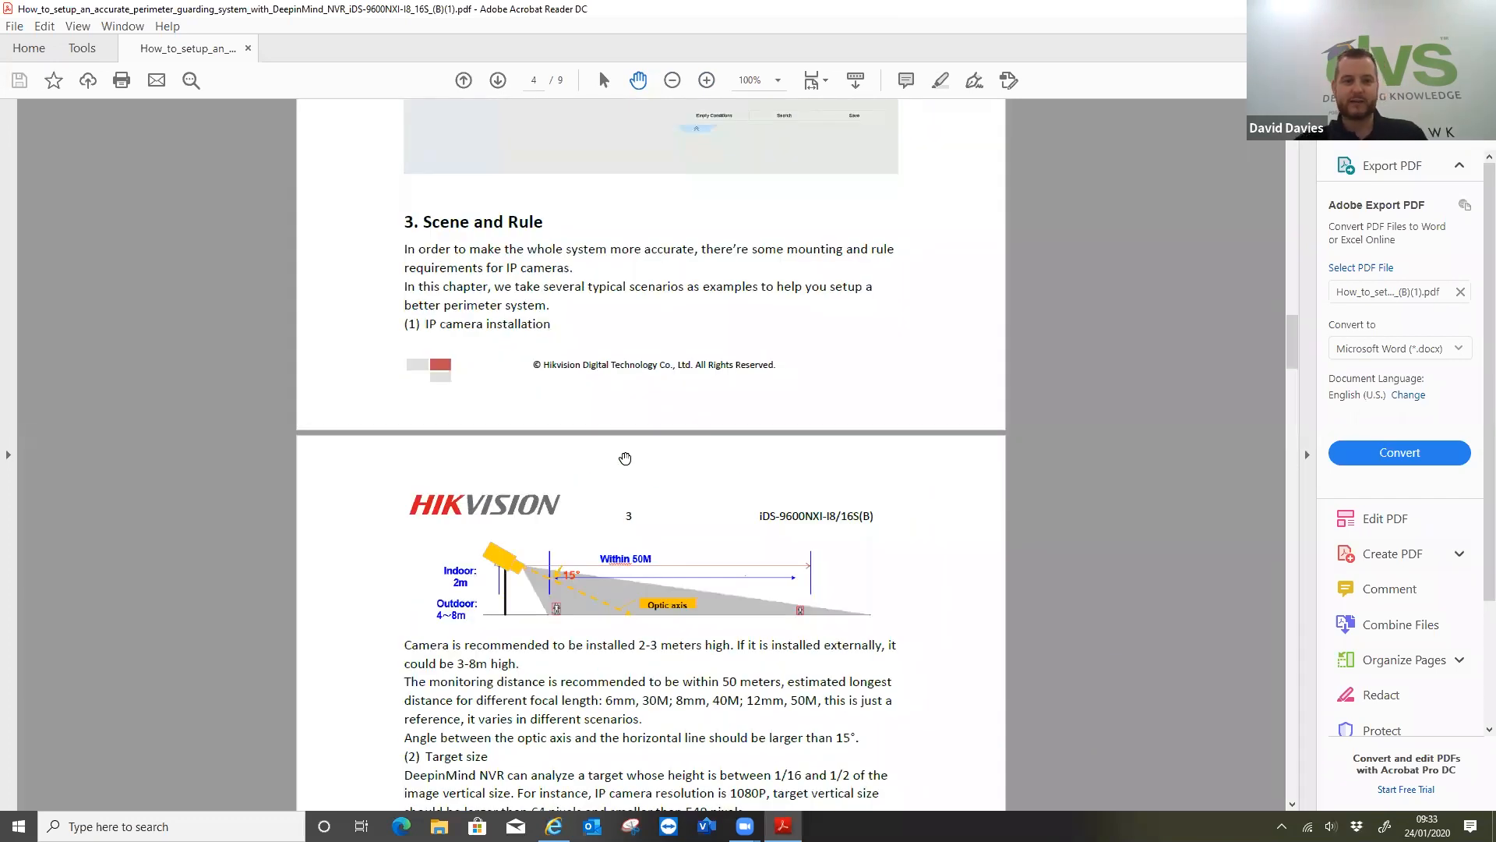
pyautogui.scroll(-1, 692, 446)
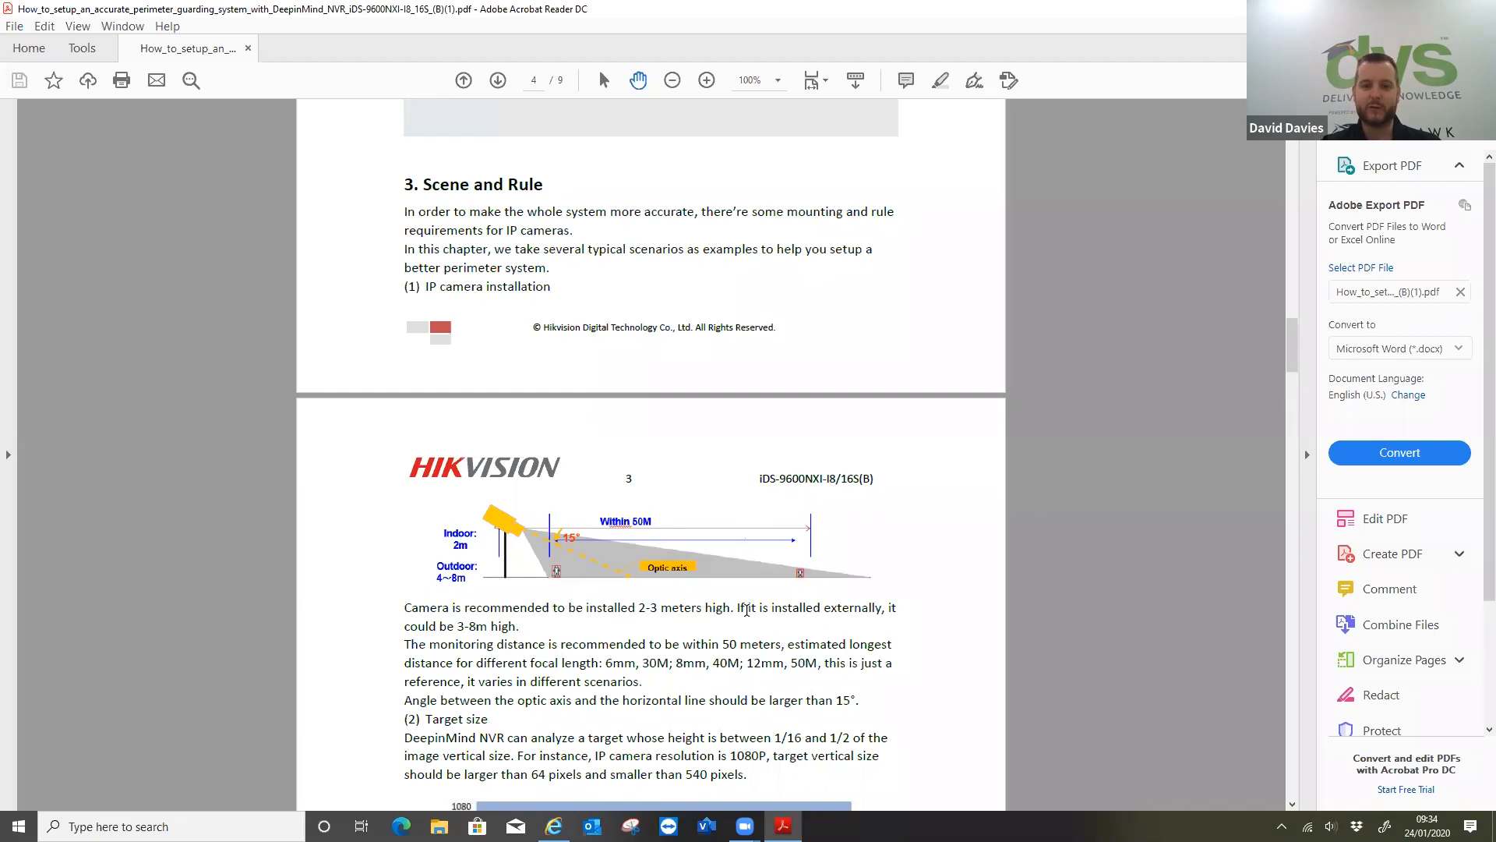
pyautogui.scroll(-4, 678, 511)
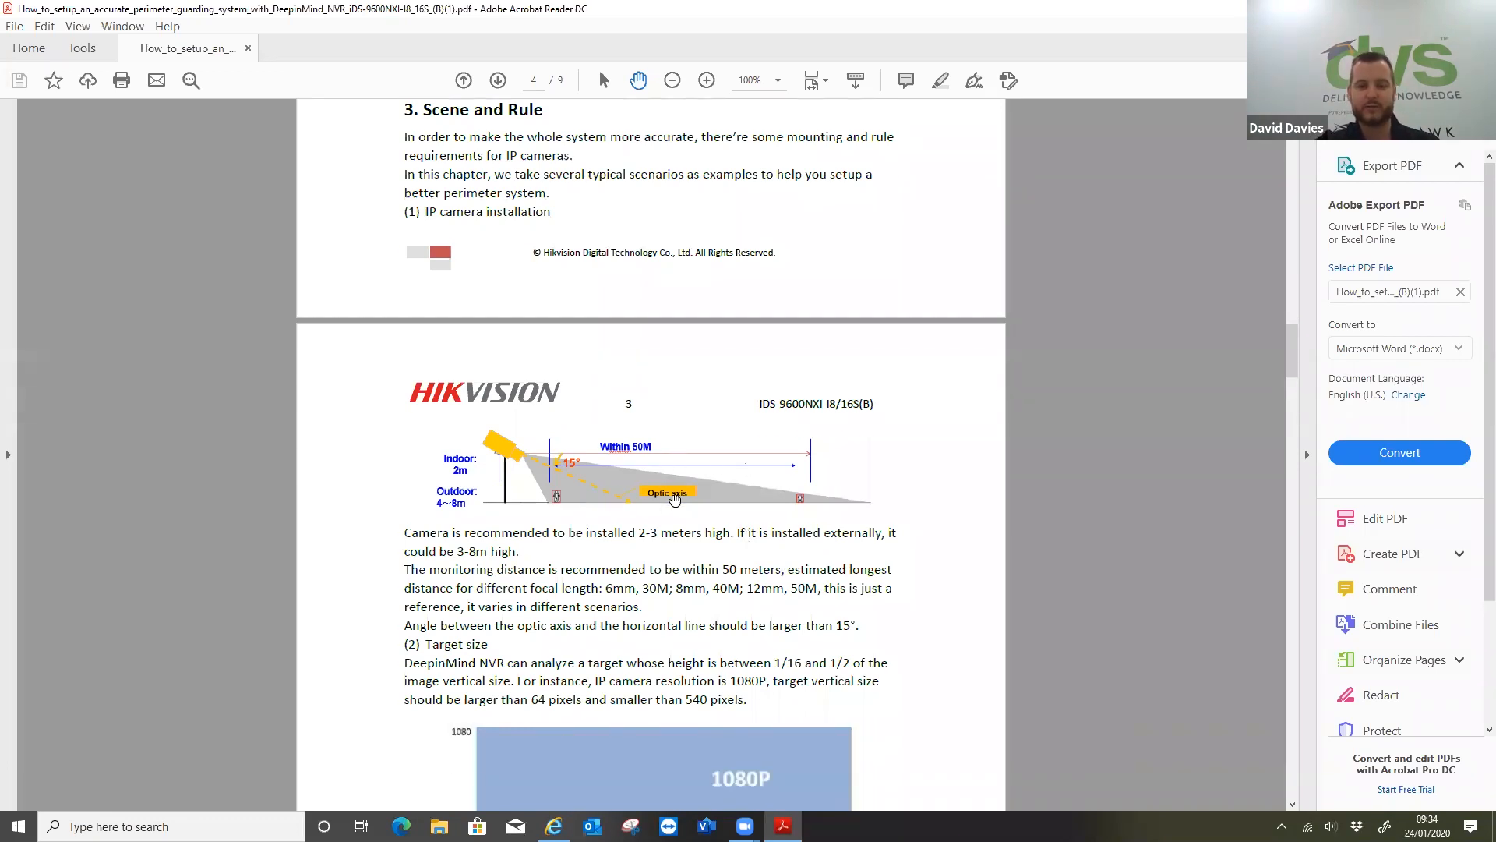
pyautogui.scroll(-20, 679, 511)
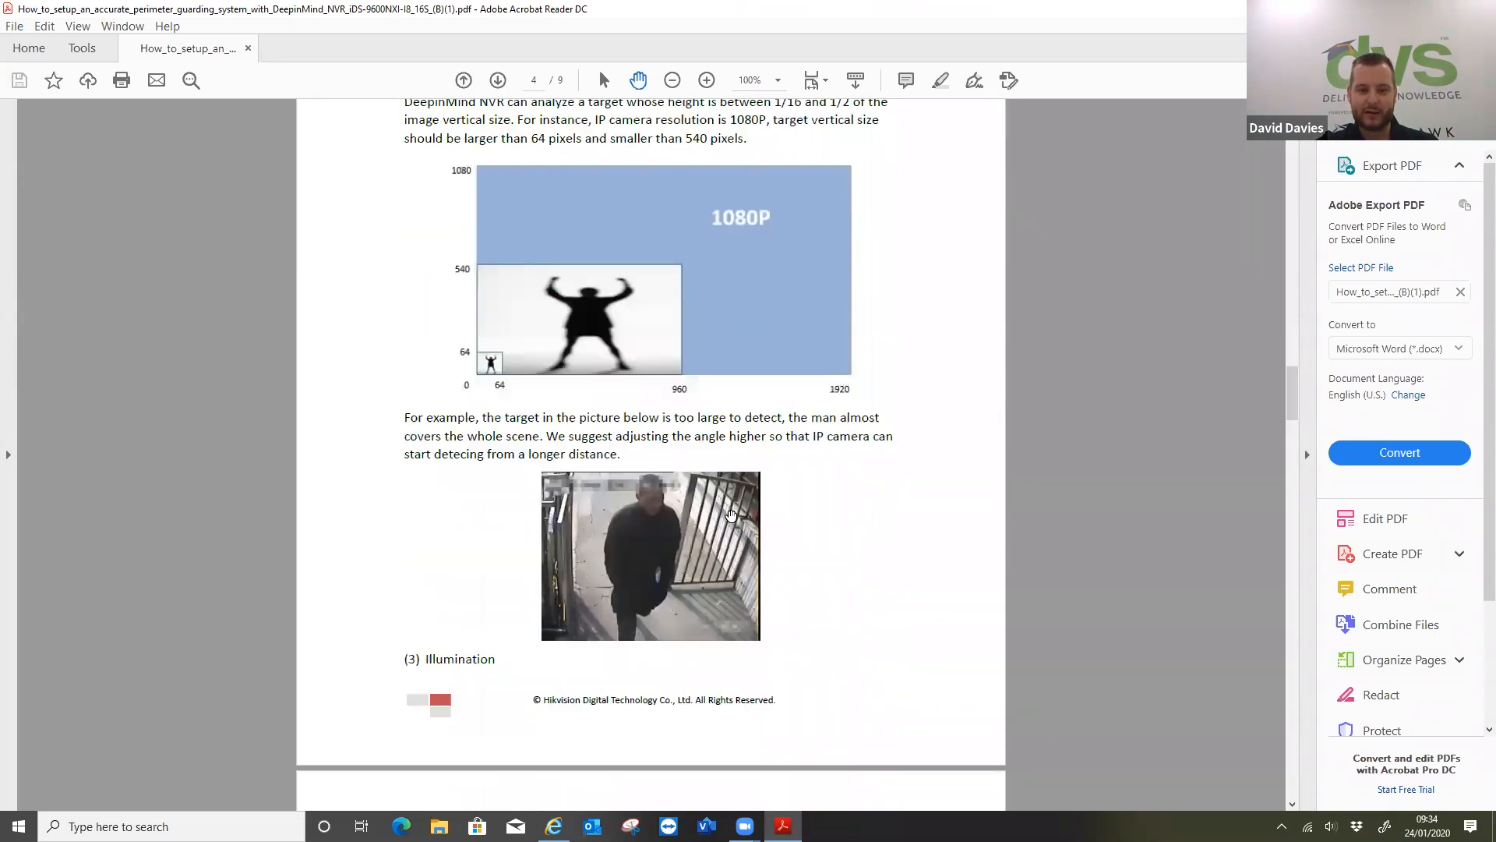
# Review the guide's scene and detection rule advice, recommended IP camera models, bulletin points and good examples
pyautogui.scroll(-13, 731, 516)
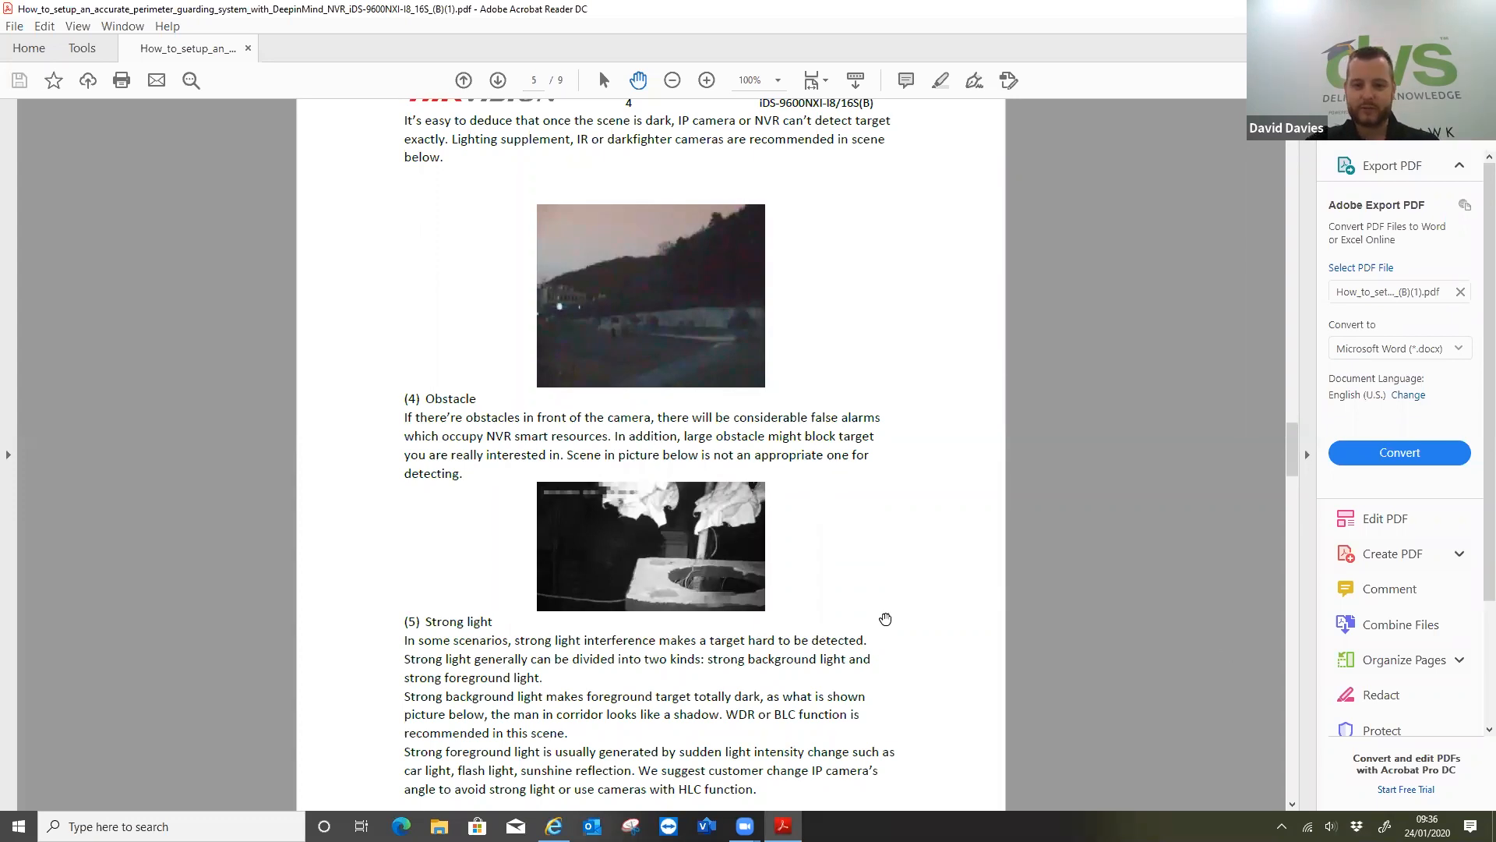
pyautogui.scroll(-10, 812, 573)
pyautogui.scroll(-20, 823, 545)
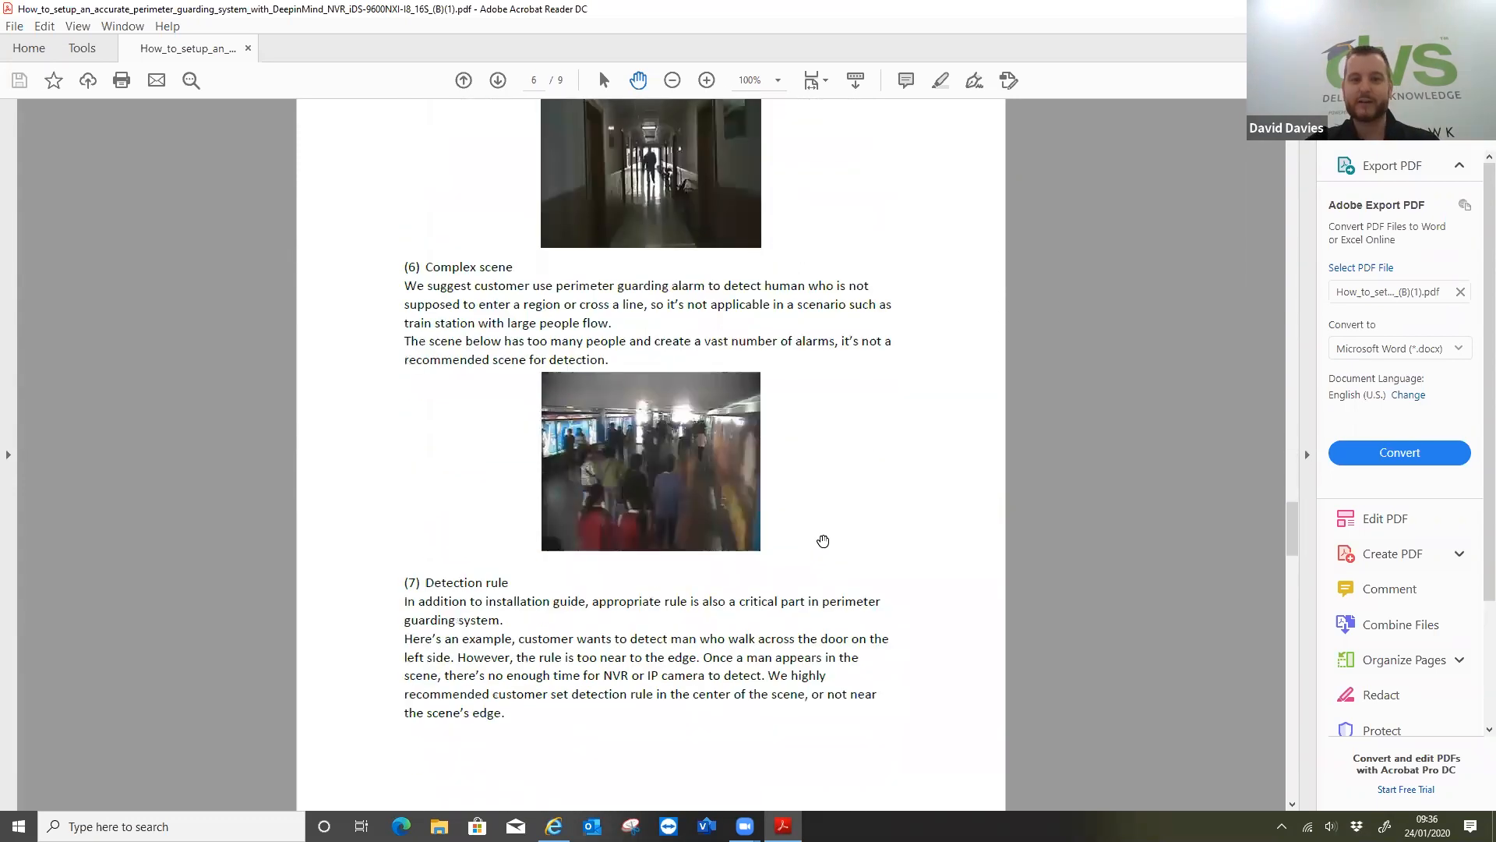
pyautogui.scroll(-10, 826, 535)
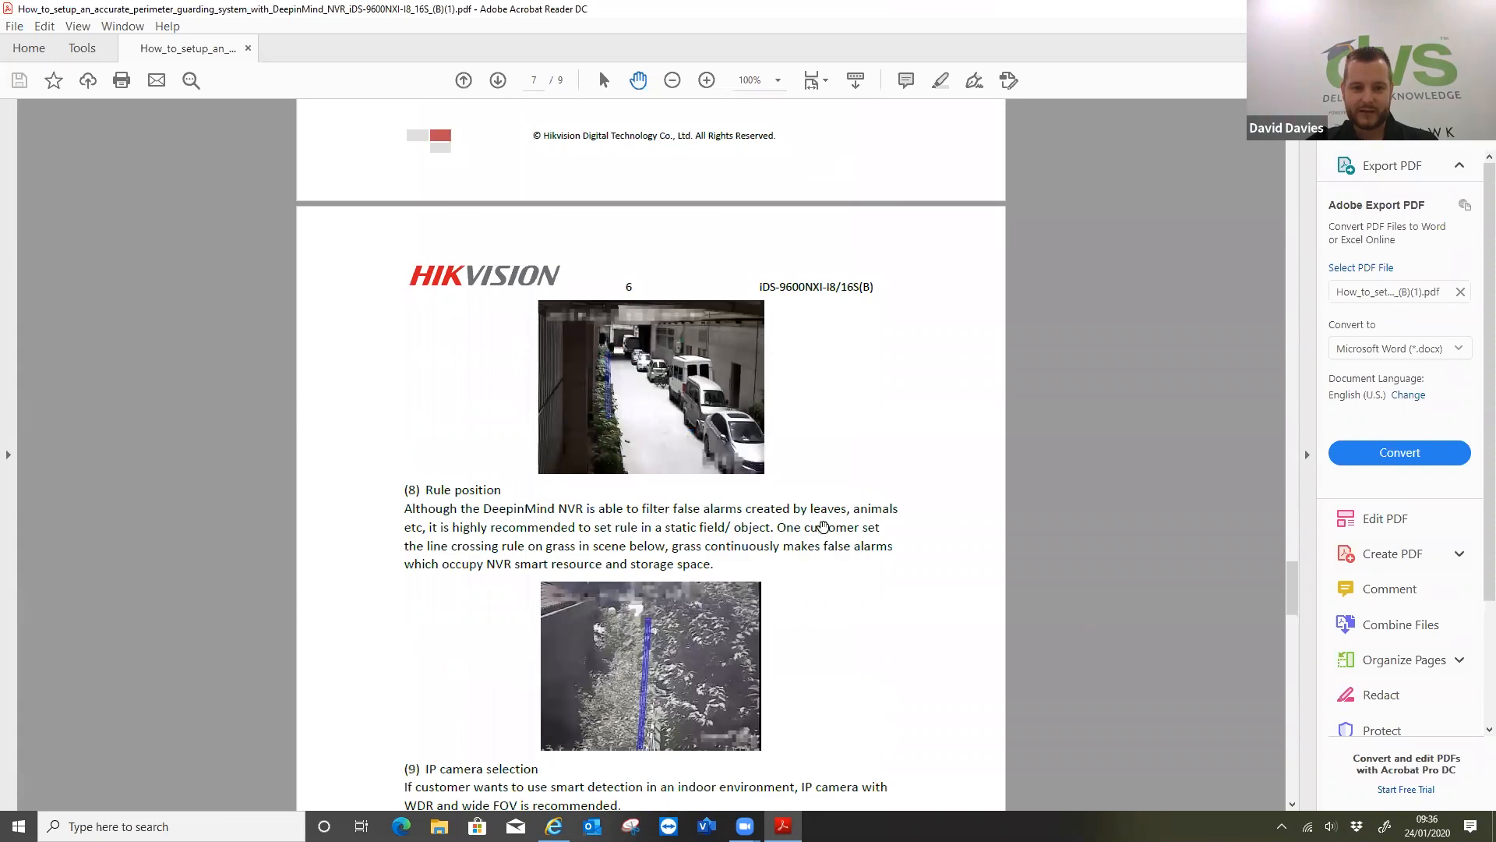
pyautogui.scroll(-12, 849, 538)
pyautogui.scroll(-20, 856, 546)
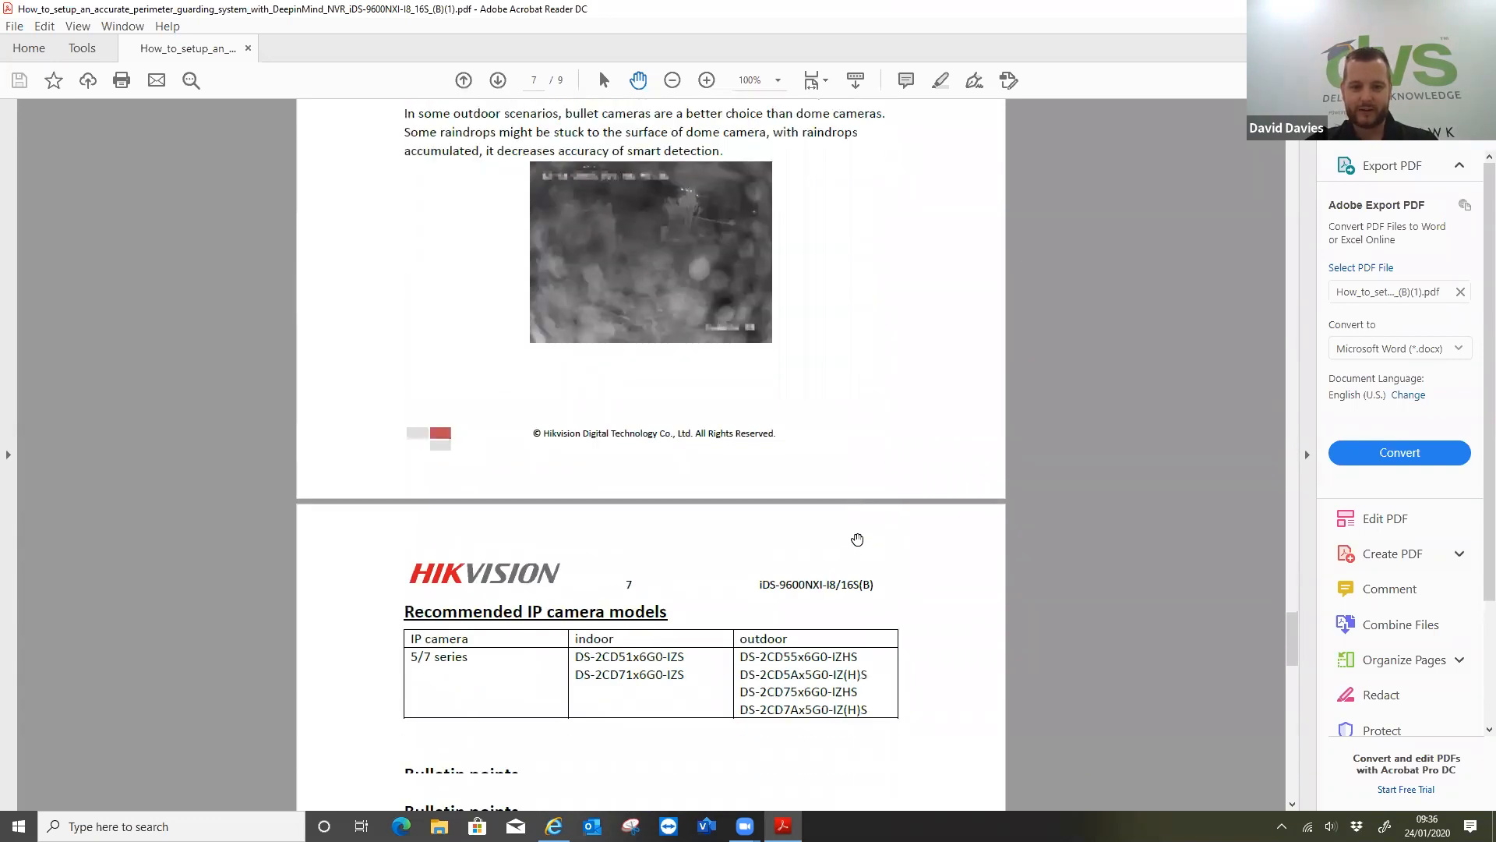
pyautogui.scroll(-3, 856, 536)
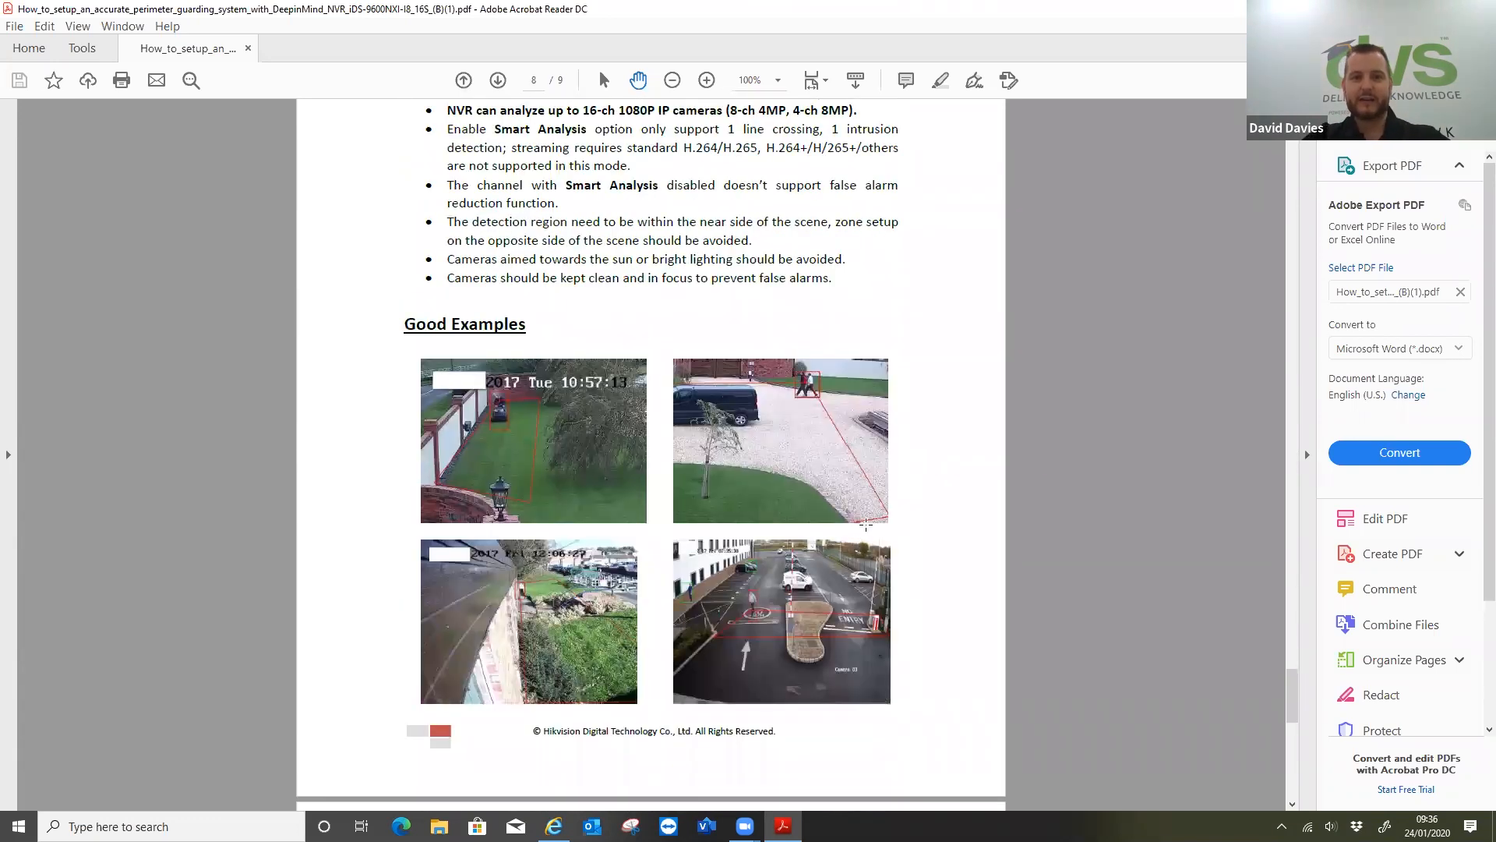
pyautogui.scroll(2, 948, 391)
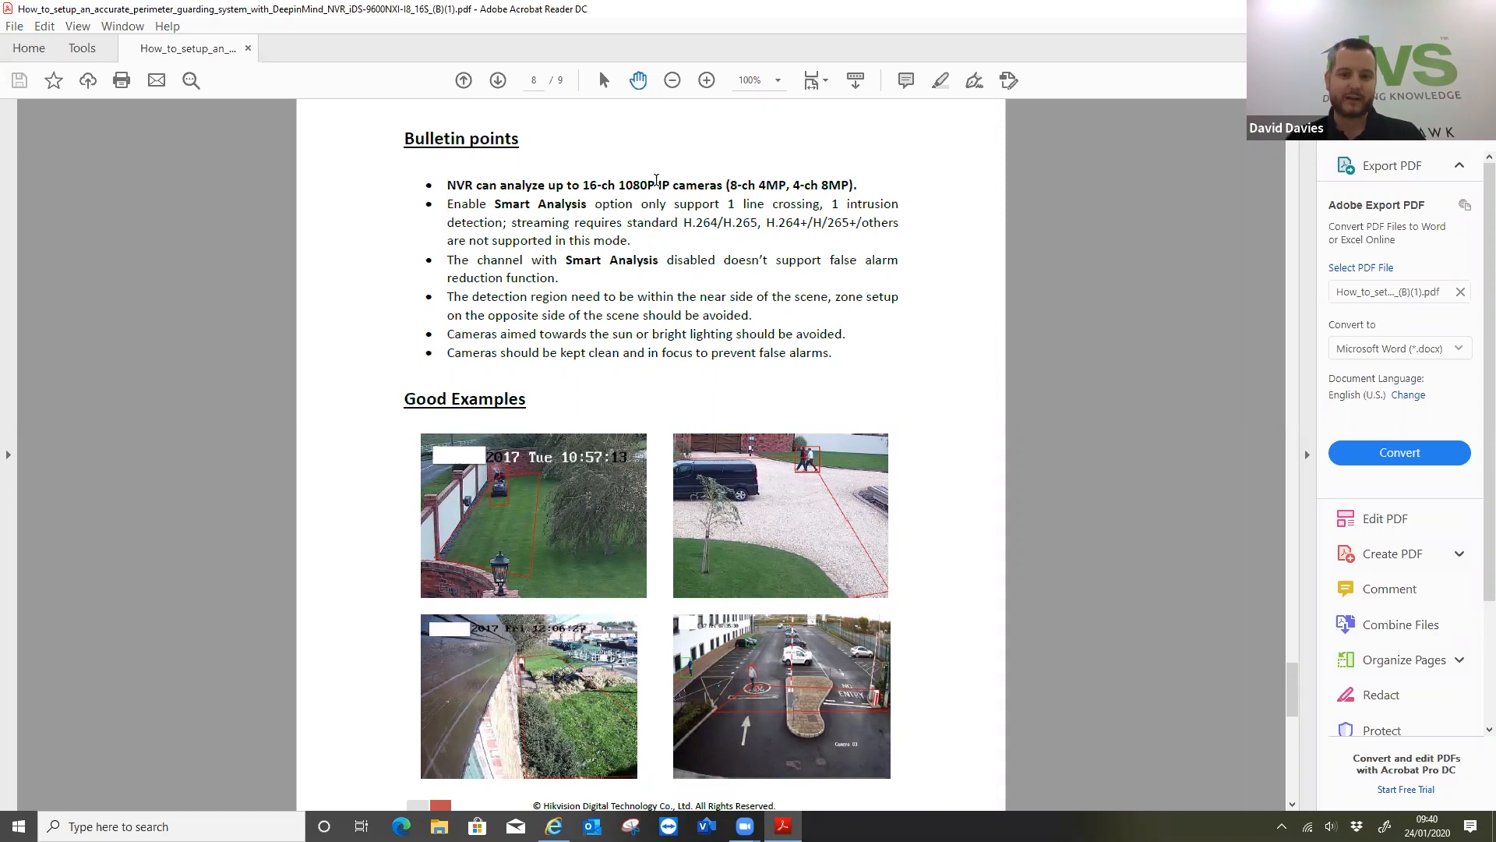
pyautogui.scroll(-6, 781, 206)
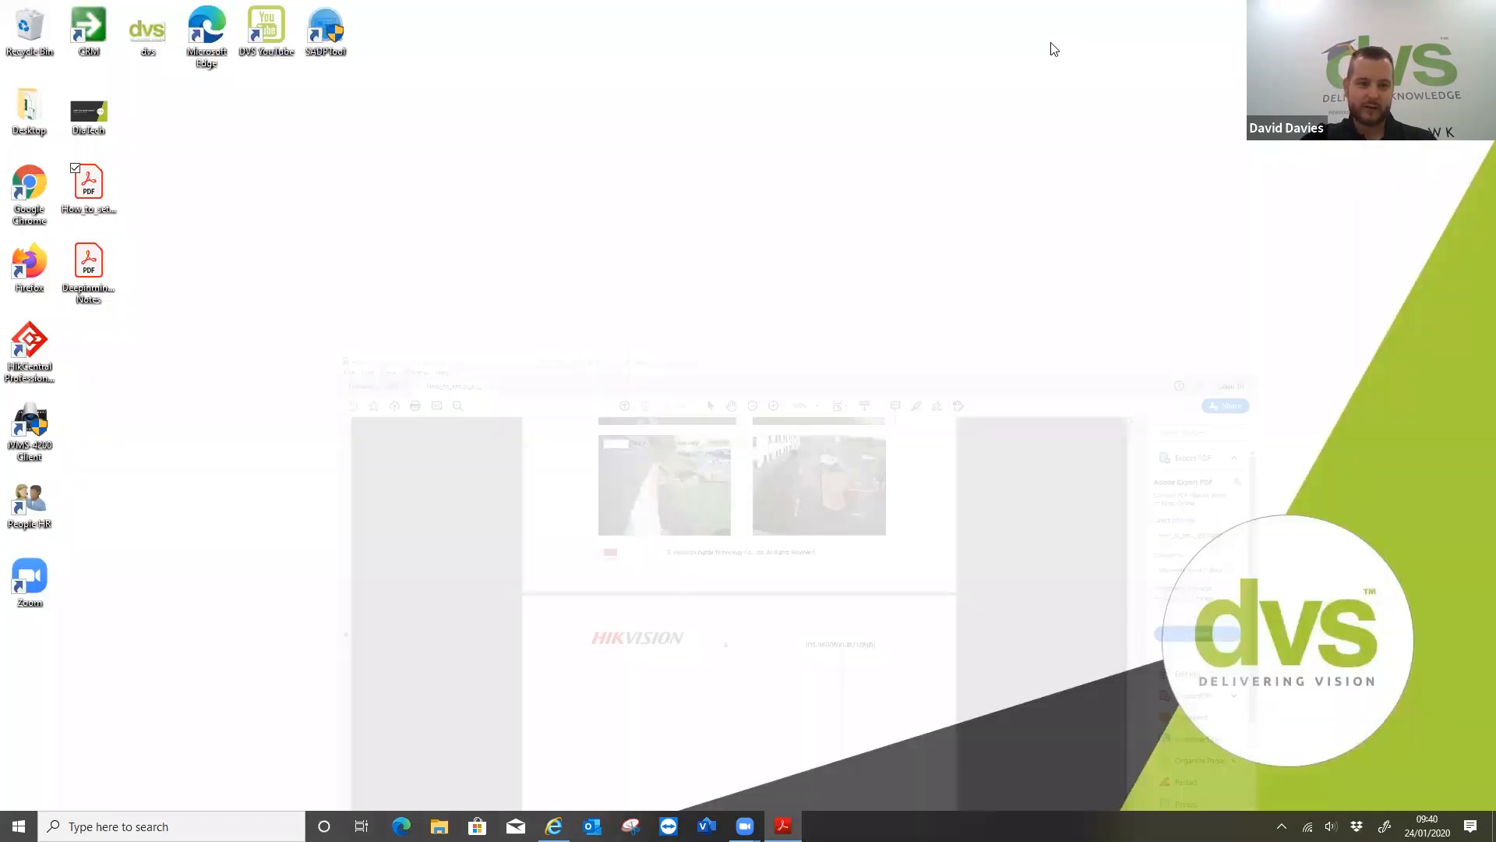
# Open the Deepinmind_V4.1.61_build190703 release notes PDF and read the firmware information and email snapshots feature
pyautogui.doubleClick(89, 269)
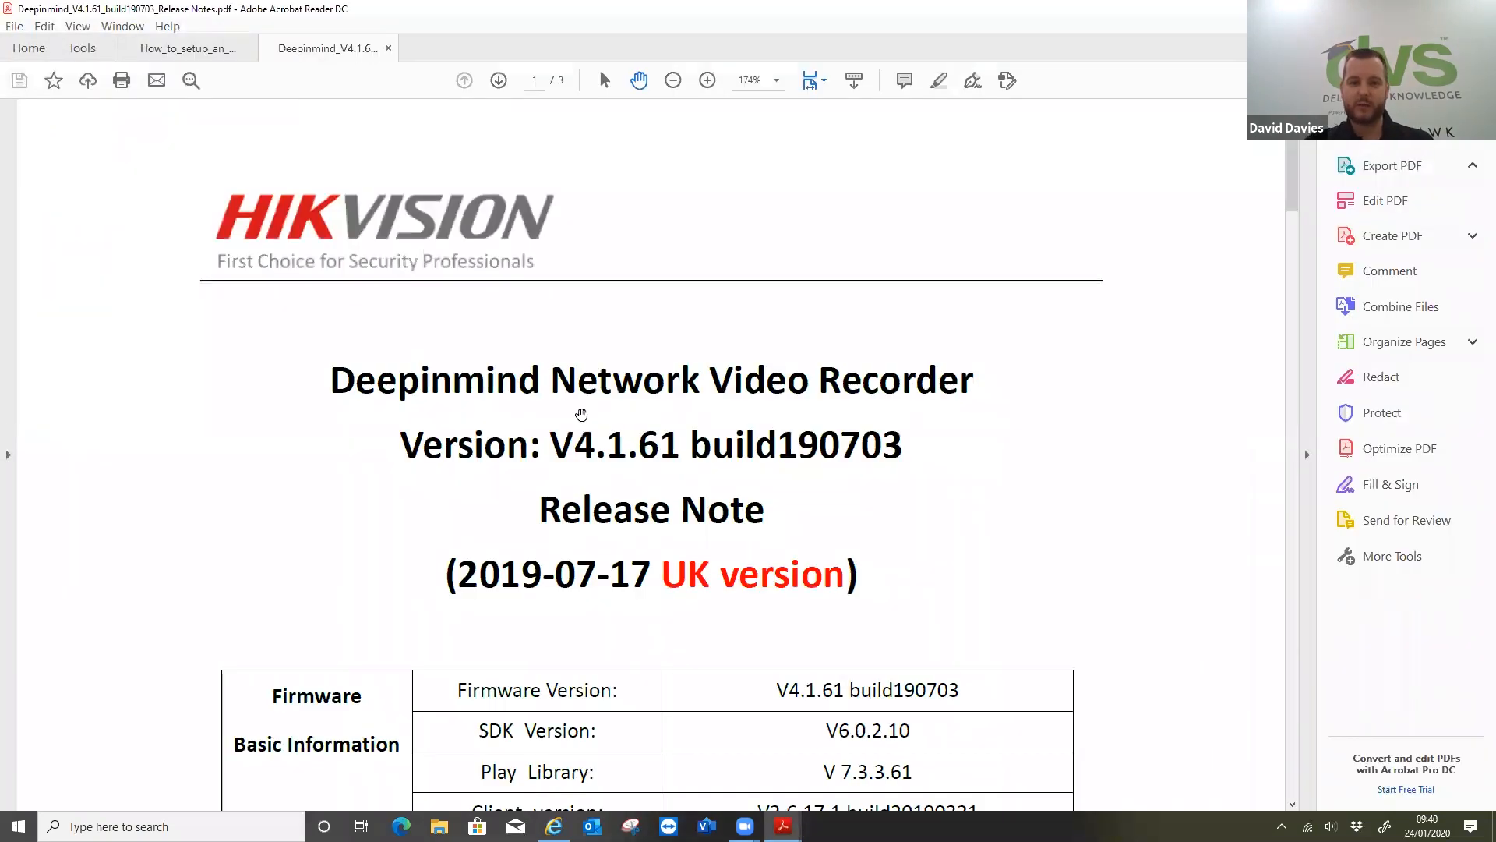
pyautogui.scroll(-2, 734, 385)
pyautogui.scroll(-3, 734, 385)
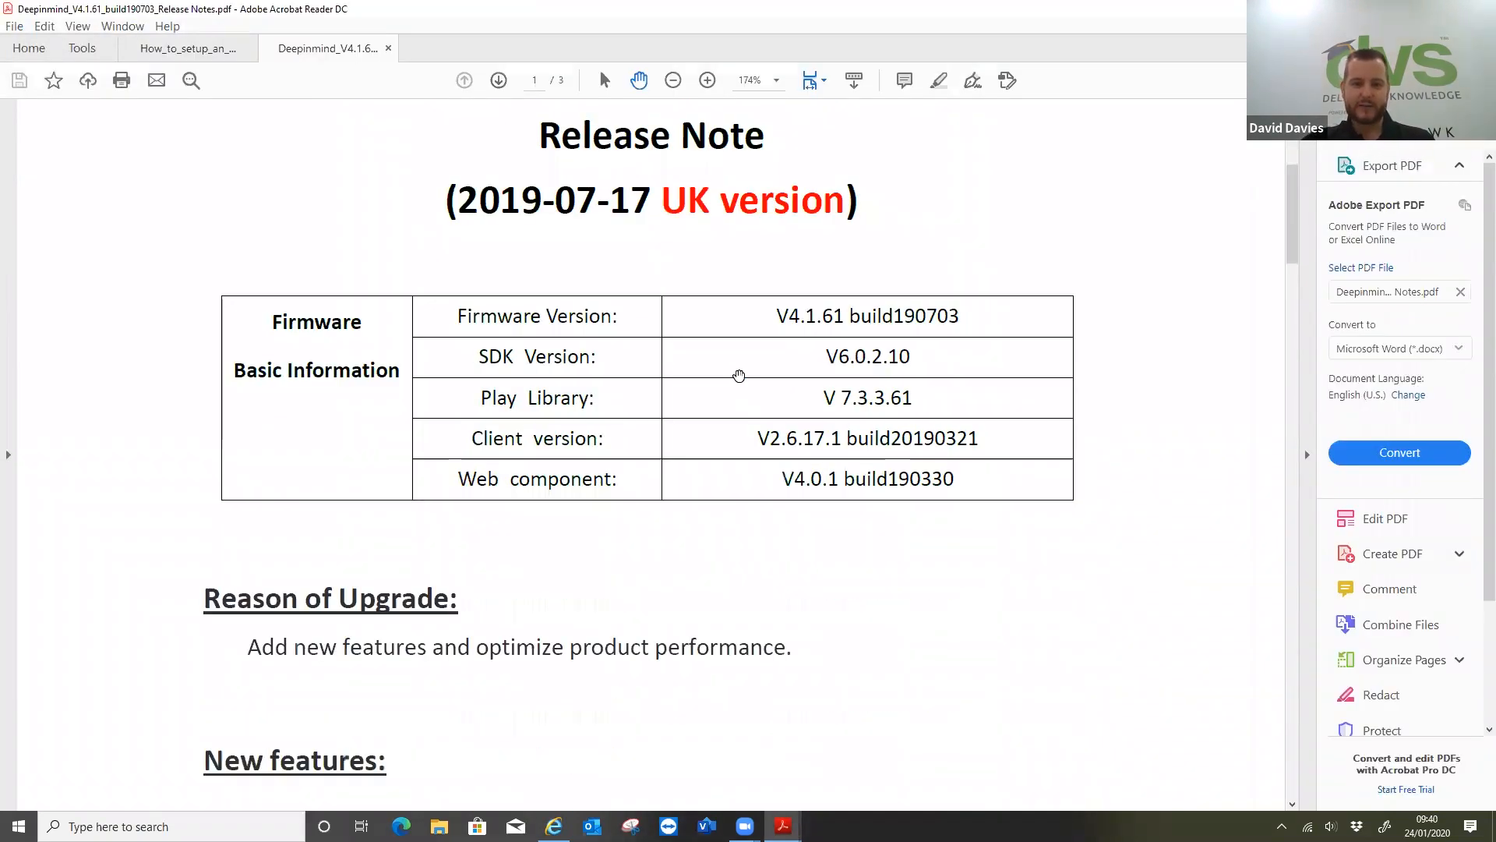
pyautogui.scroll(-7, 739, 376)
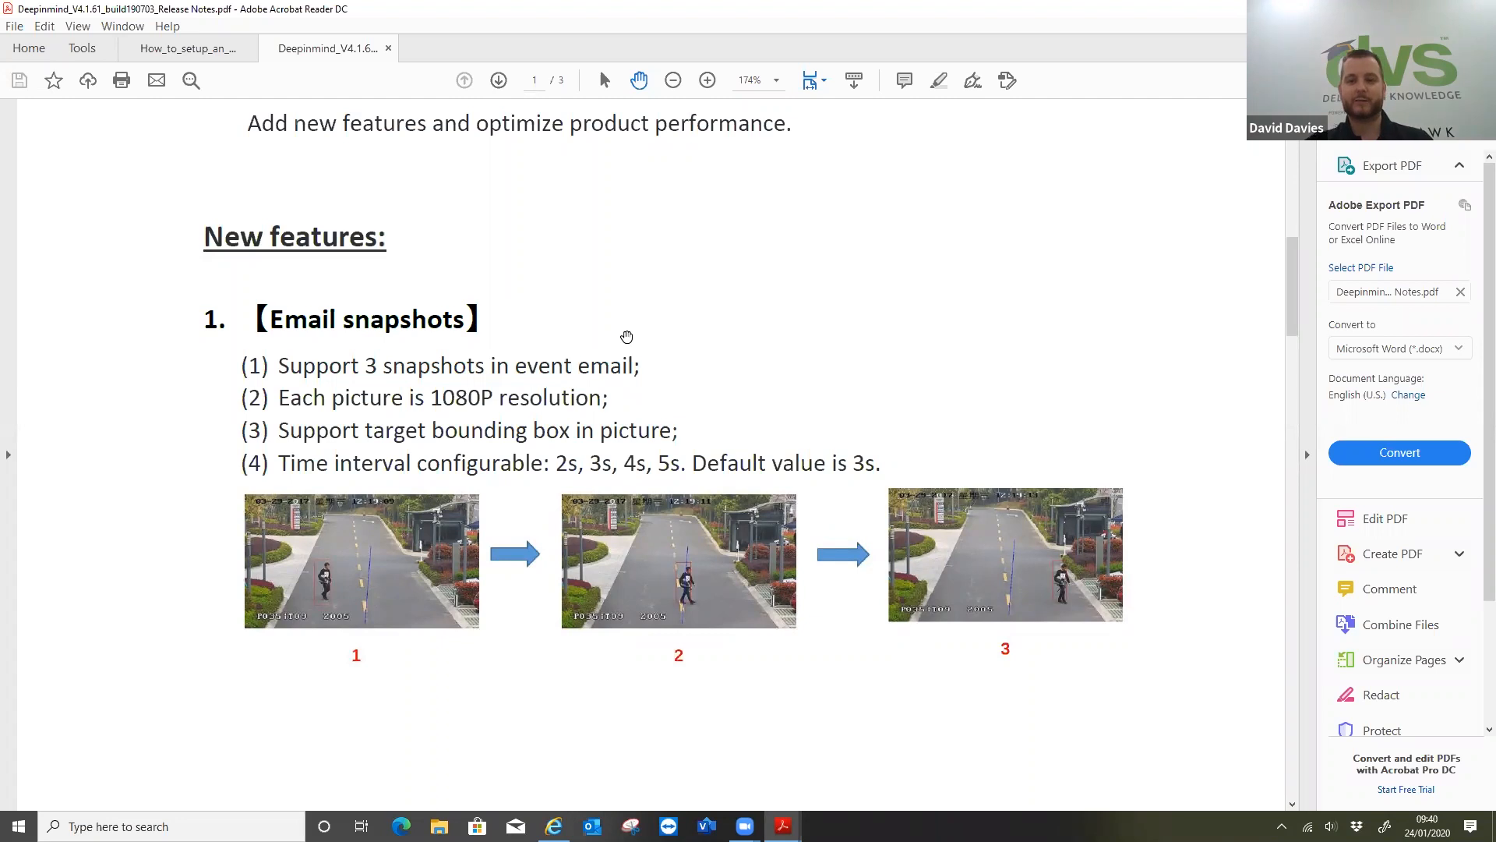
pyautogui.scroll(-1, 625, 305)
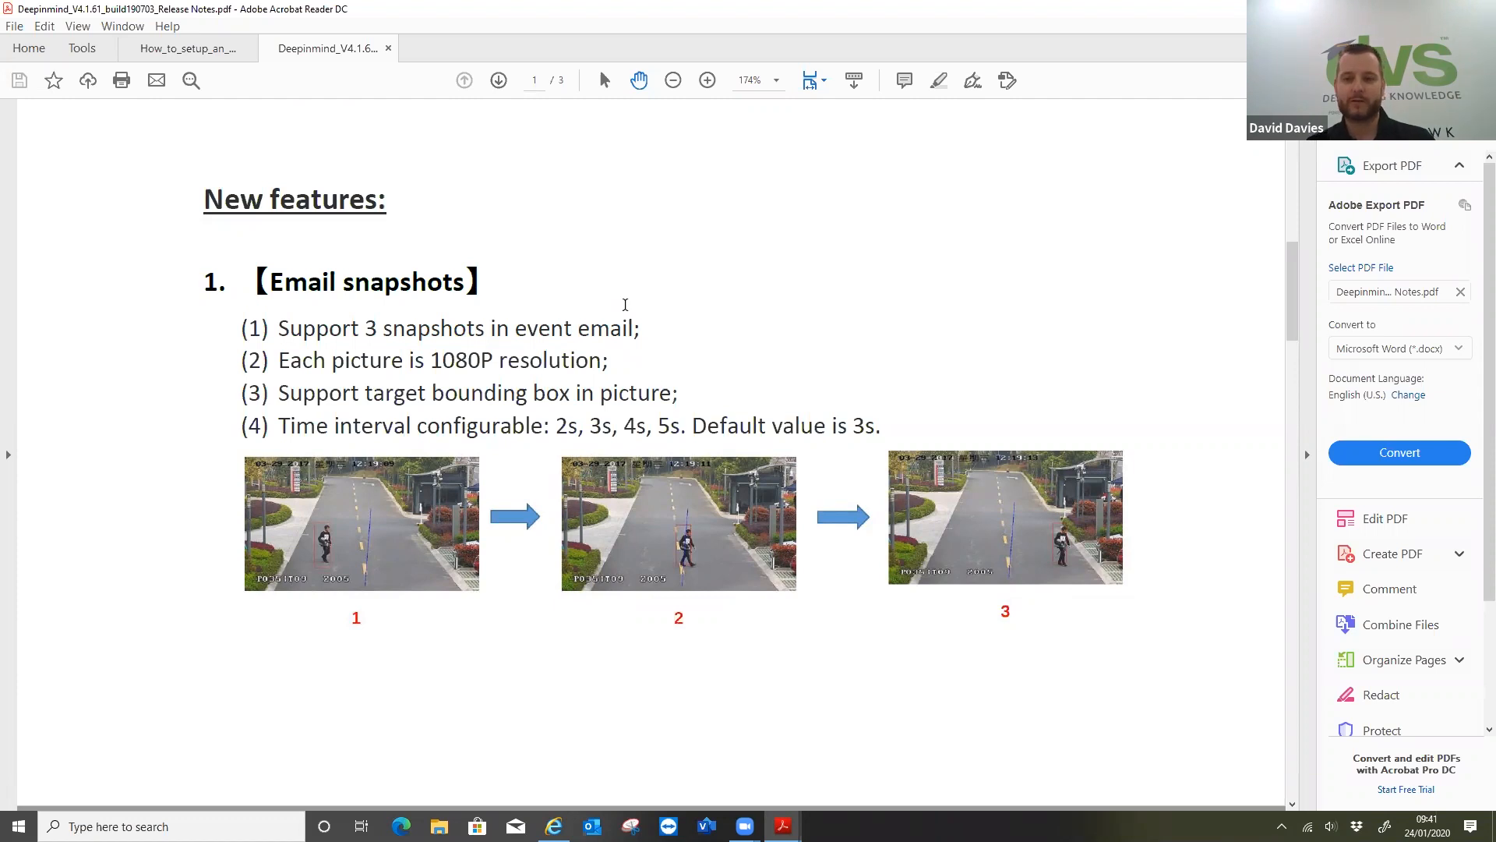
pyautogui.scroll(-8, 625, 304)
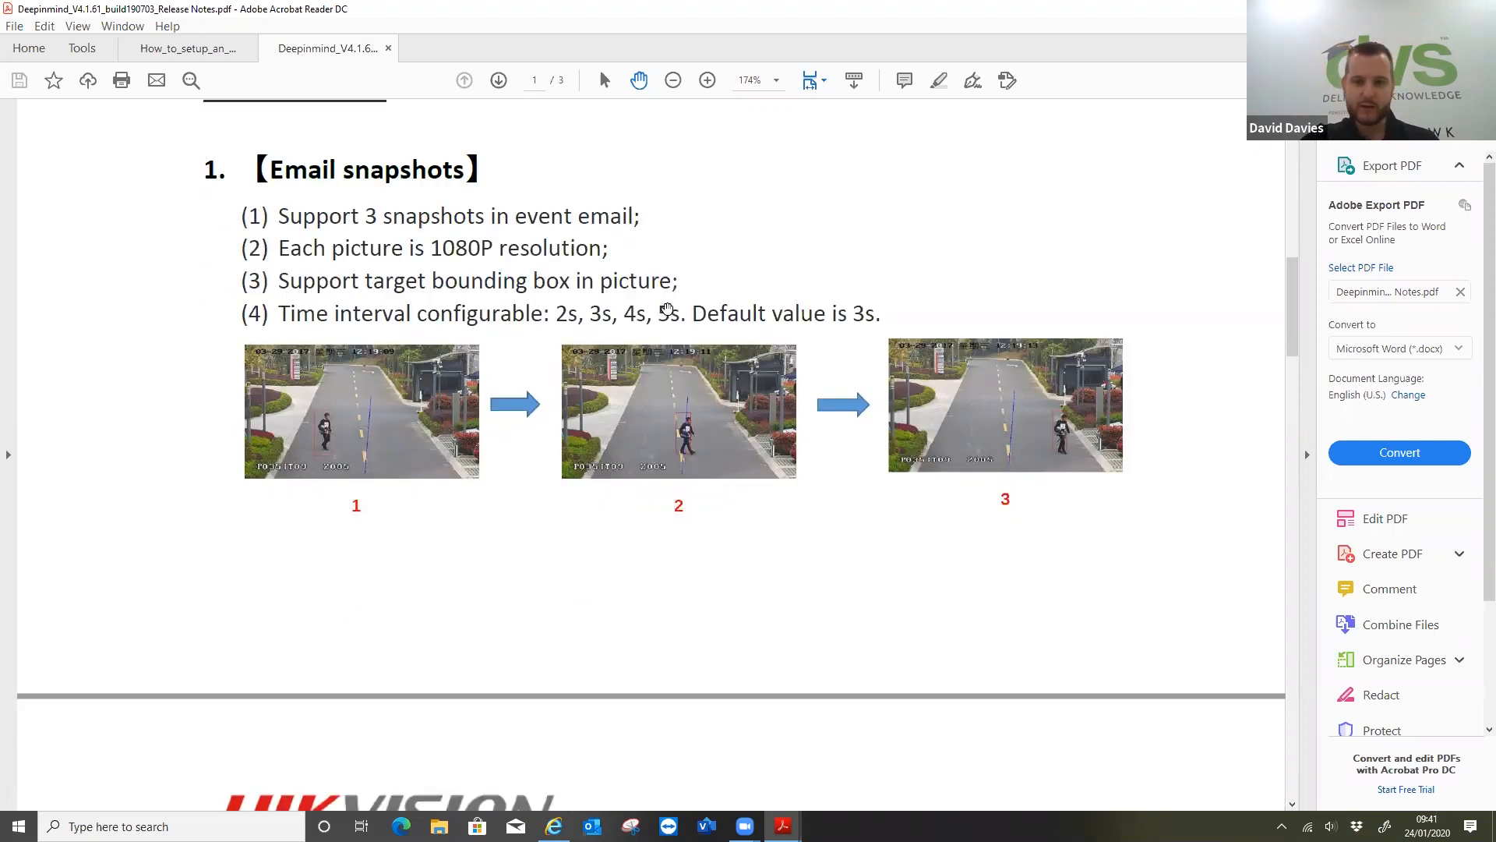
# Read the release notes on dual SMTP, alarm expansion and remote arm/disarm, through to the supported product list
pyautogui.scroll(-3, 669, 307)
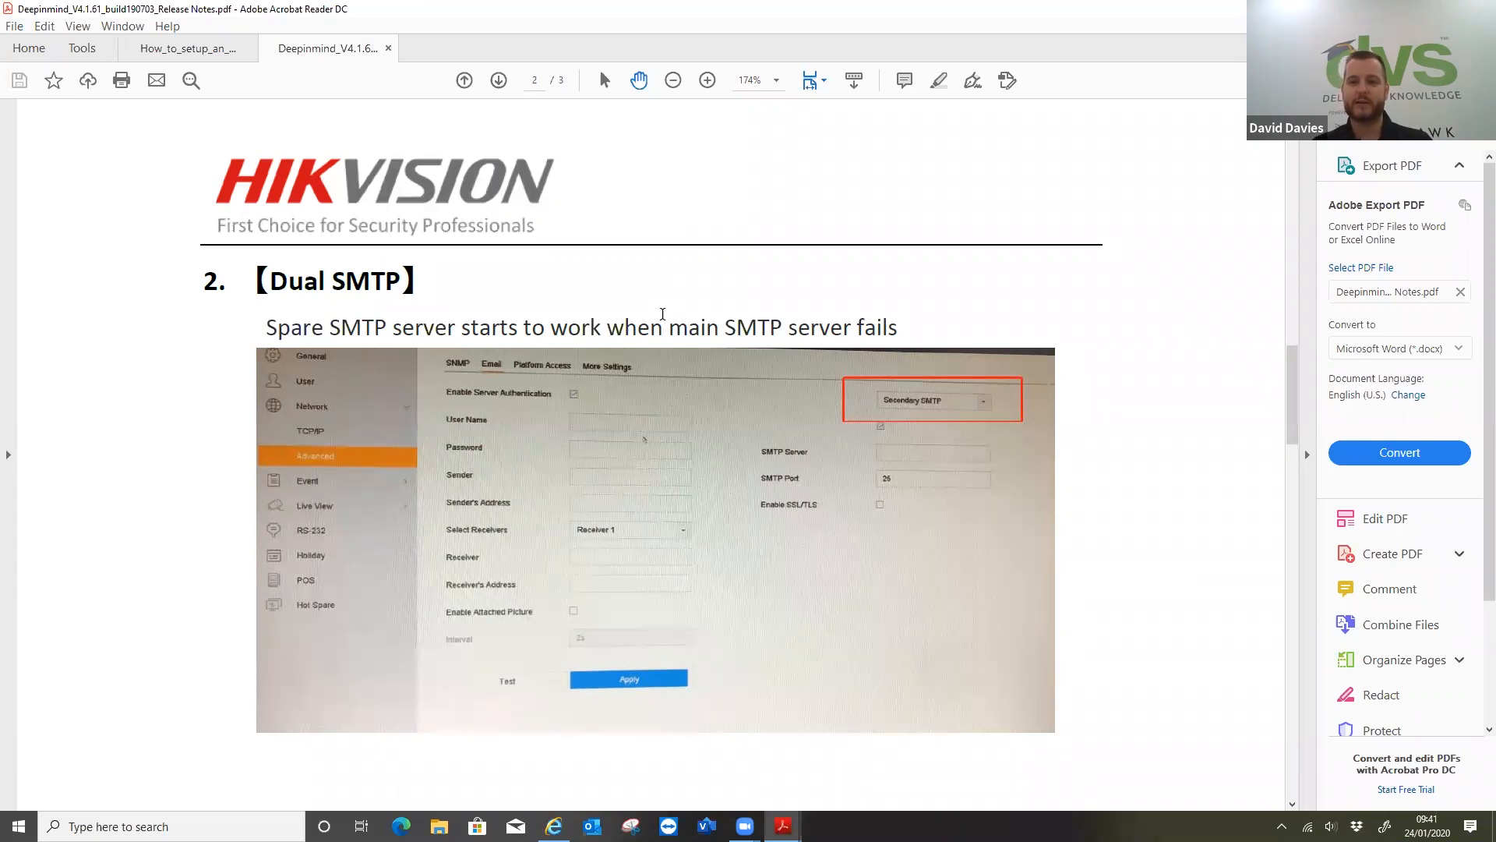
pyautogui.scroll(-3, 662, 314)
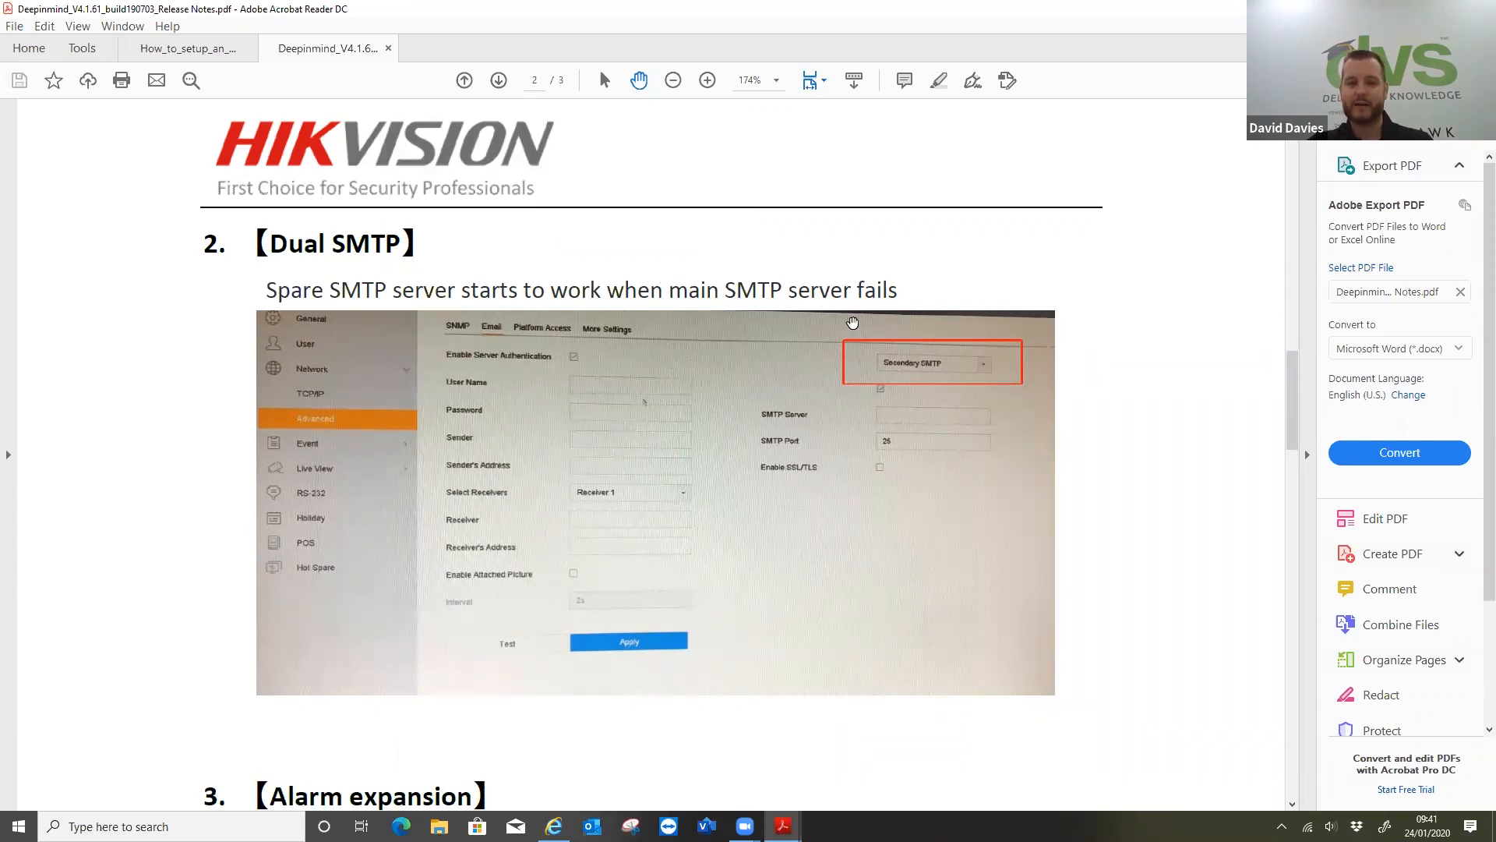
pyautogui.scroll(-5, 681, 313)
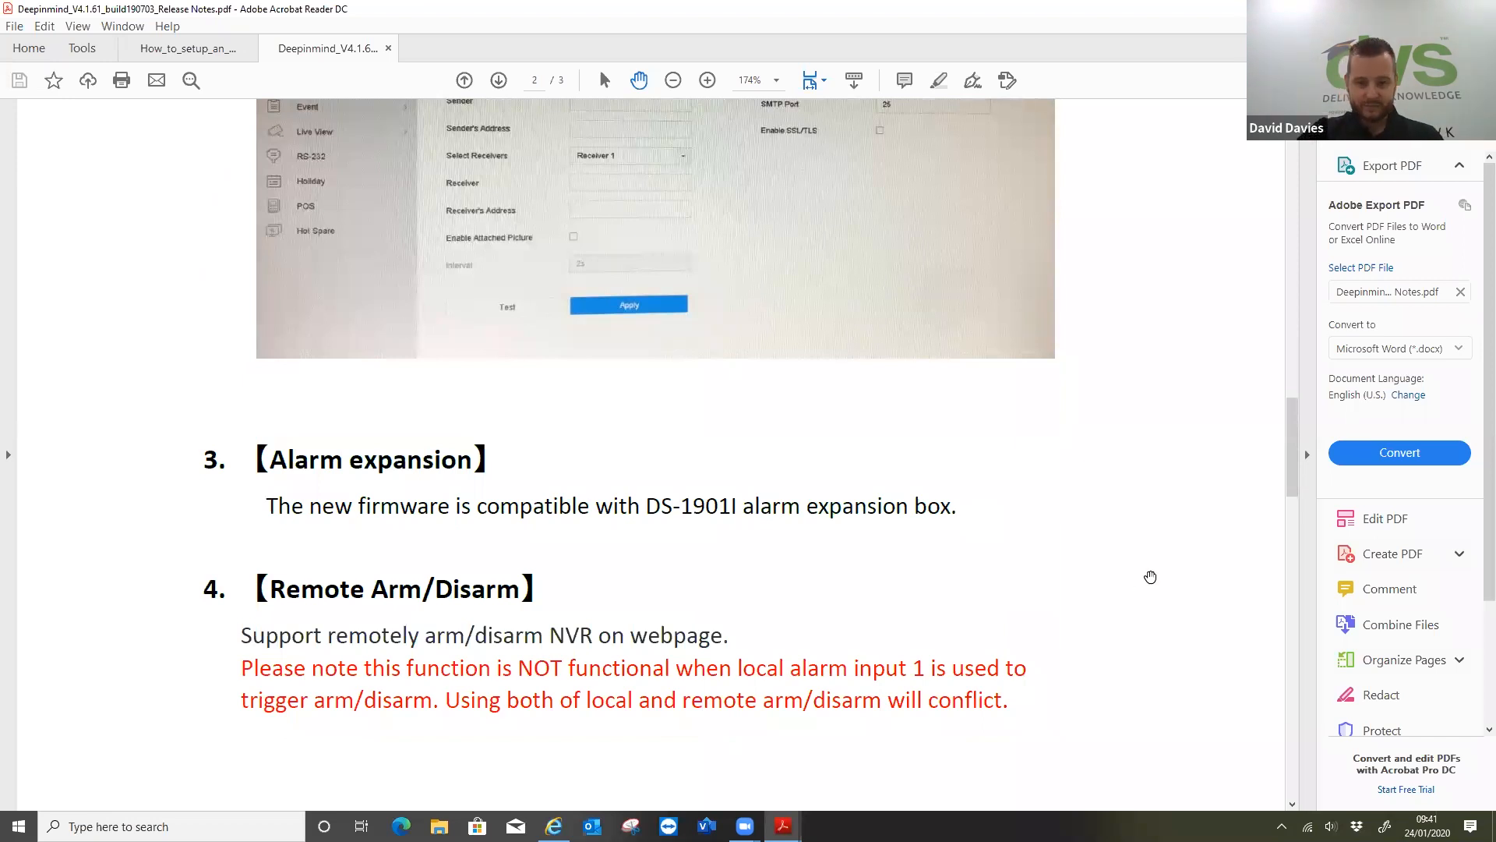
pyautogui.scroll(-10, 1149, 575)
pyautogui.scroll(-7, 1047, 570)
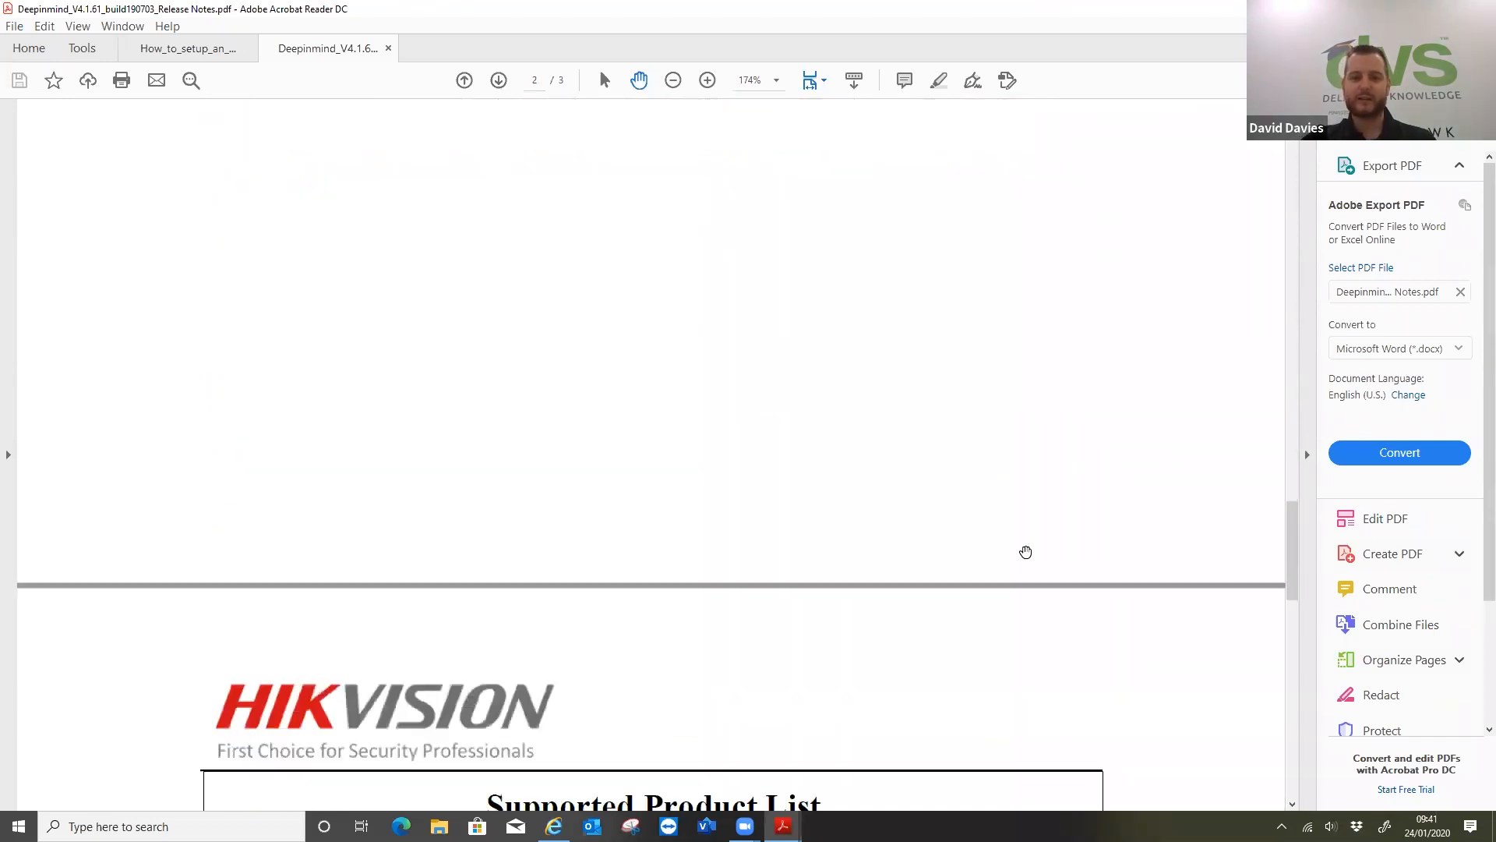
pyautogui.scroll(-1, 1023, 548)
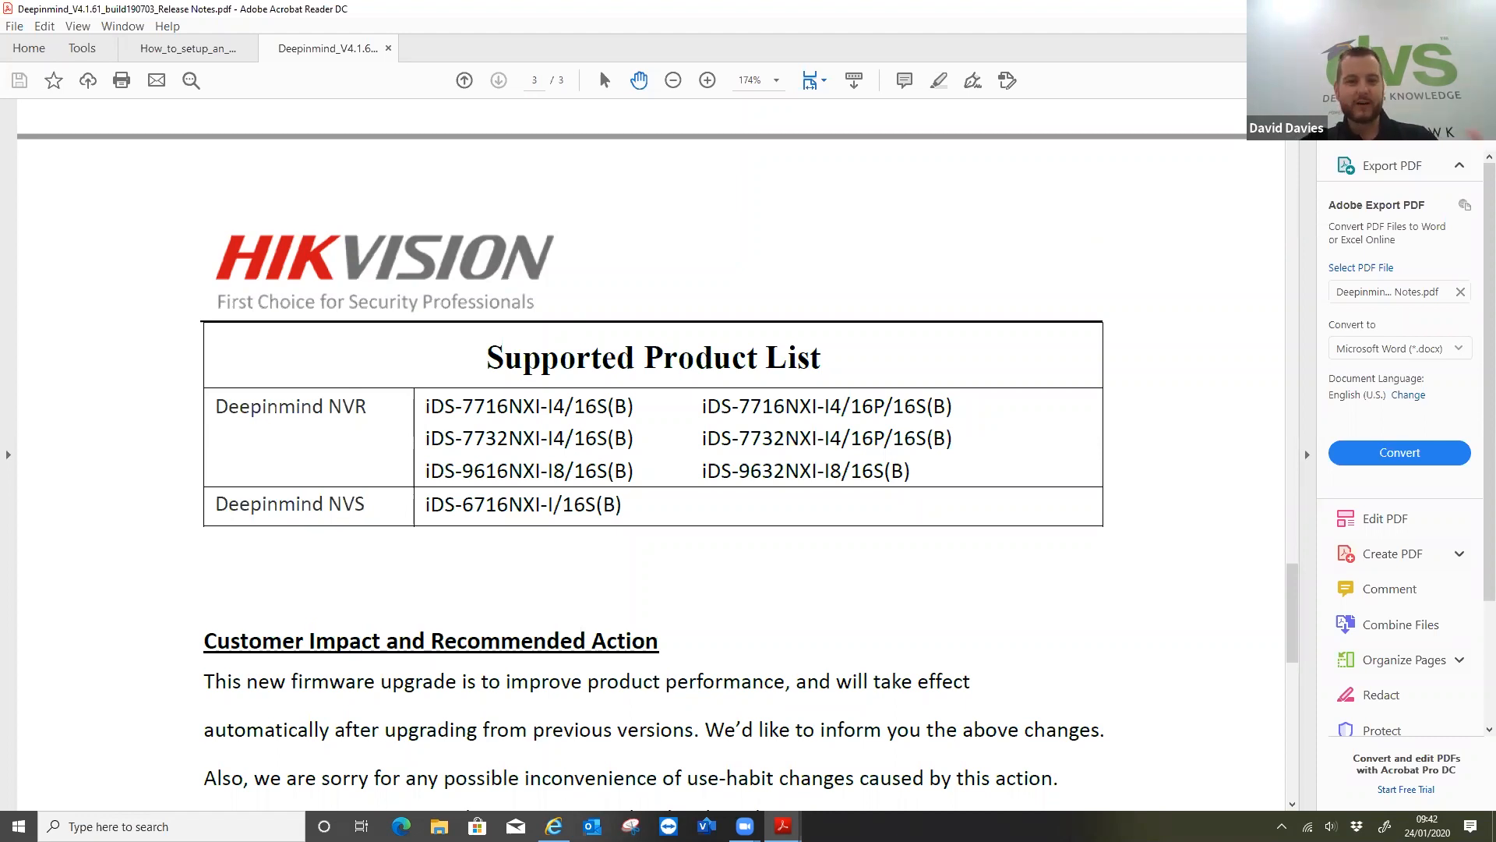
# Switch from the PDF to Internet Explorer and open the NVR's web page at 192.168.3.205 in a new tab
pyautogui.click(1406, 9)
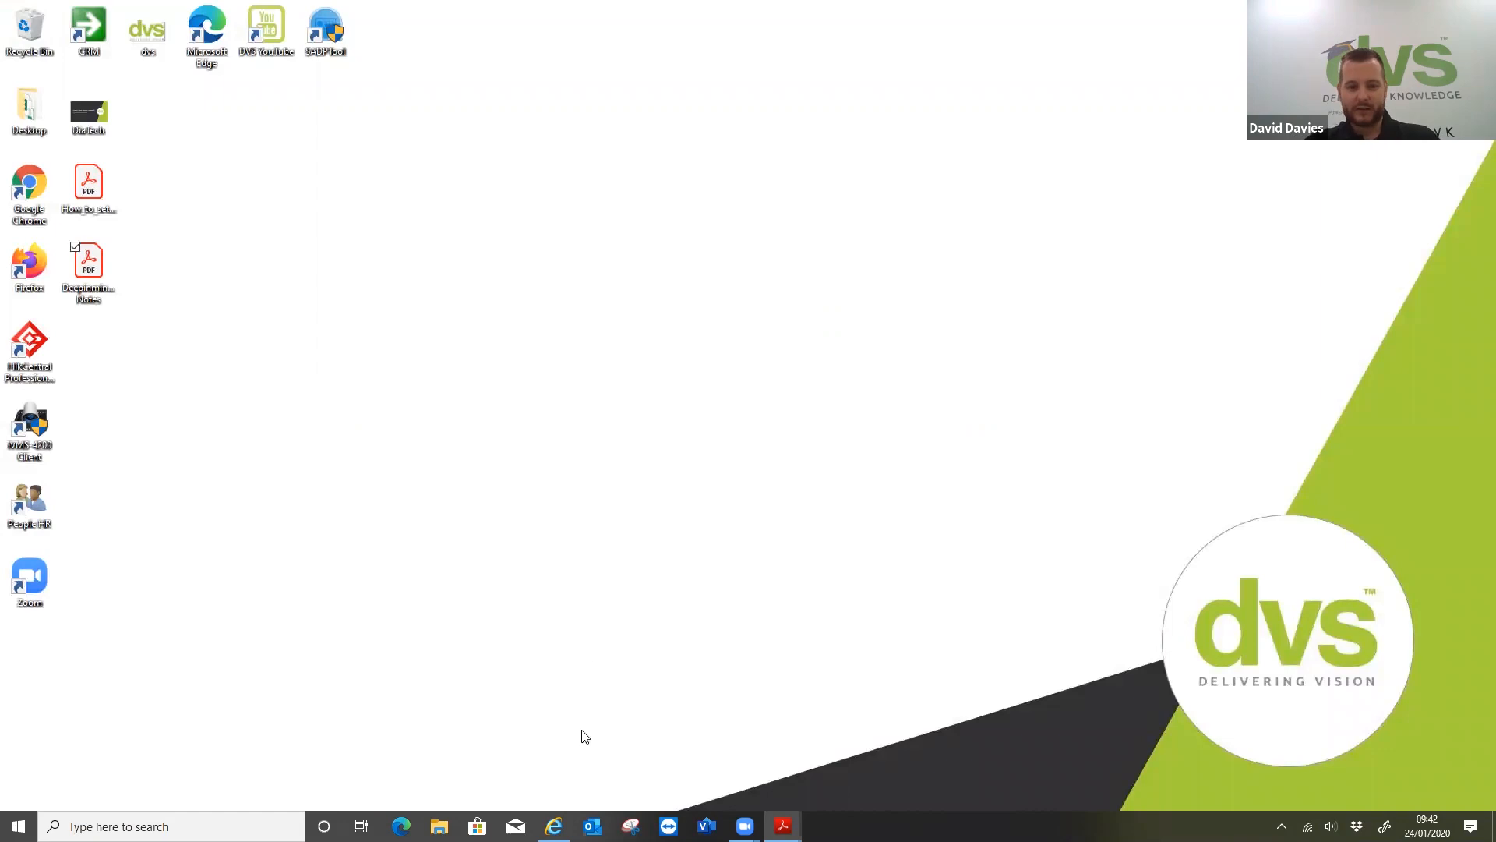
pyautogui.moveTo(553, 826)
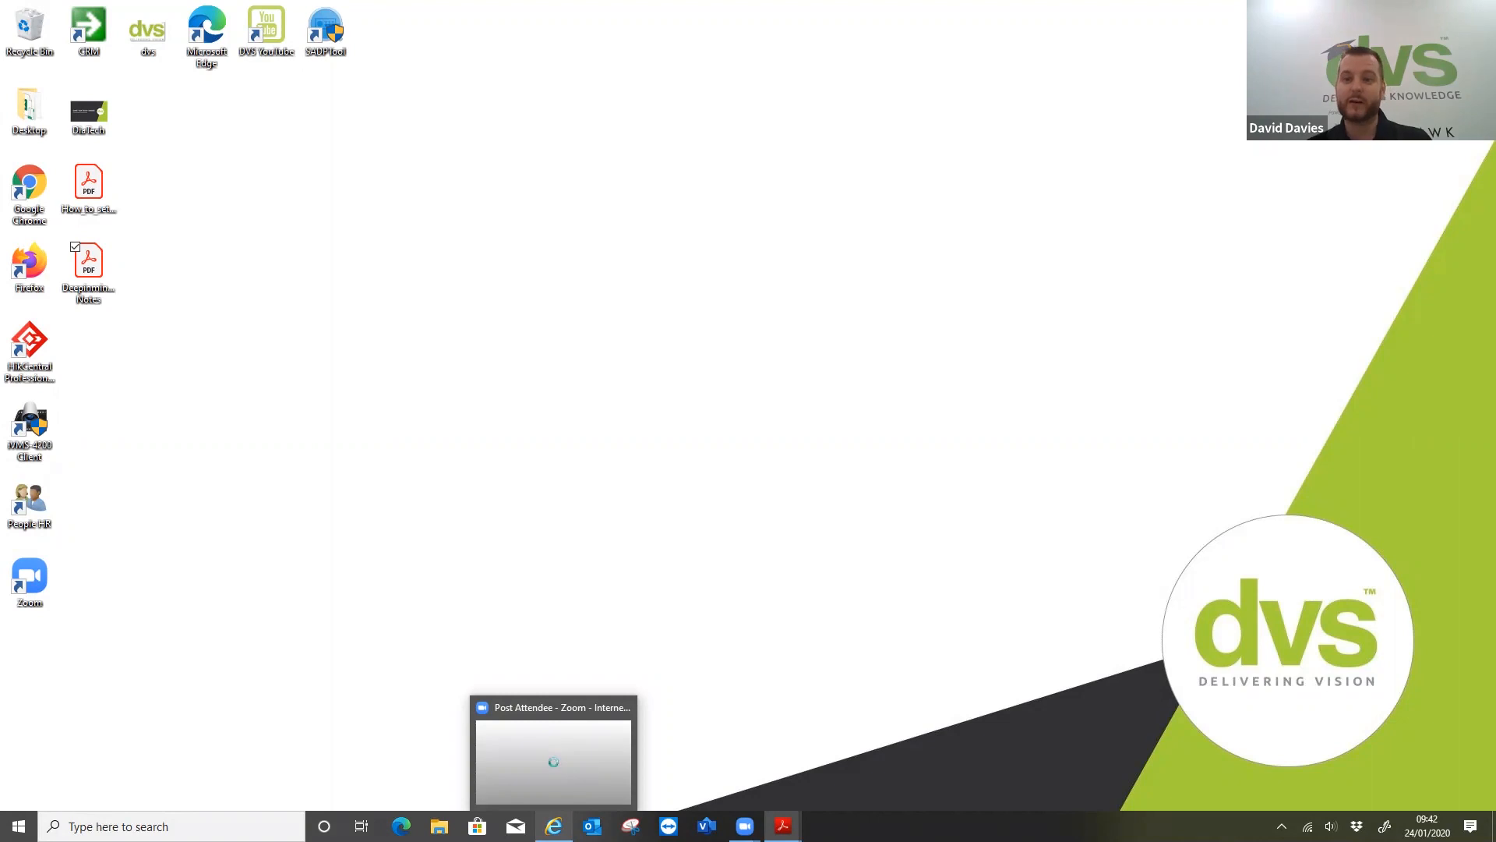
pyautogui.click(541, 773)
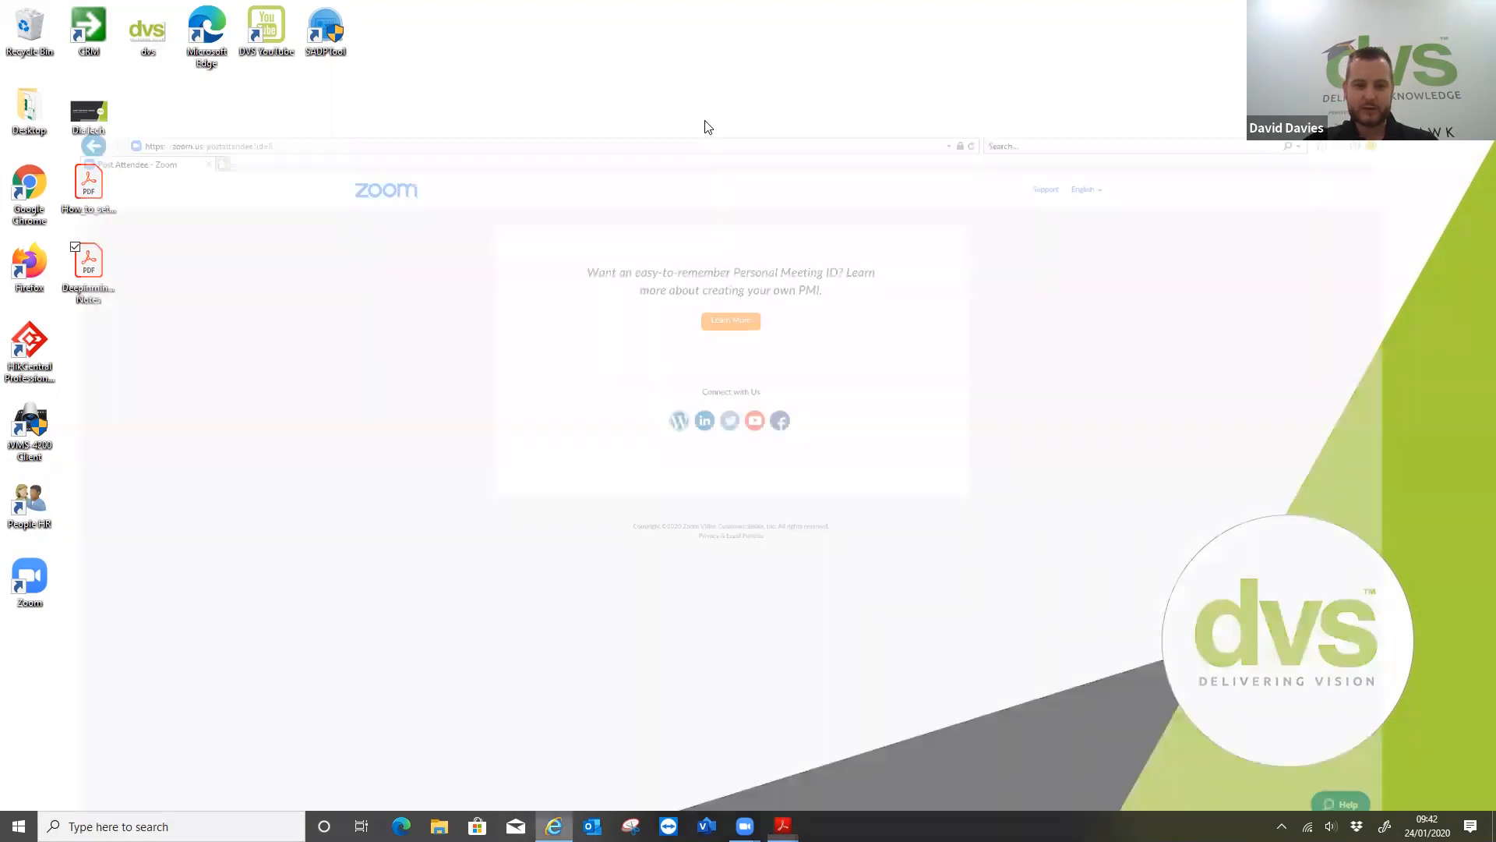
pyautogui.click(164, 30)
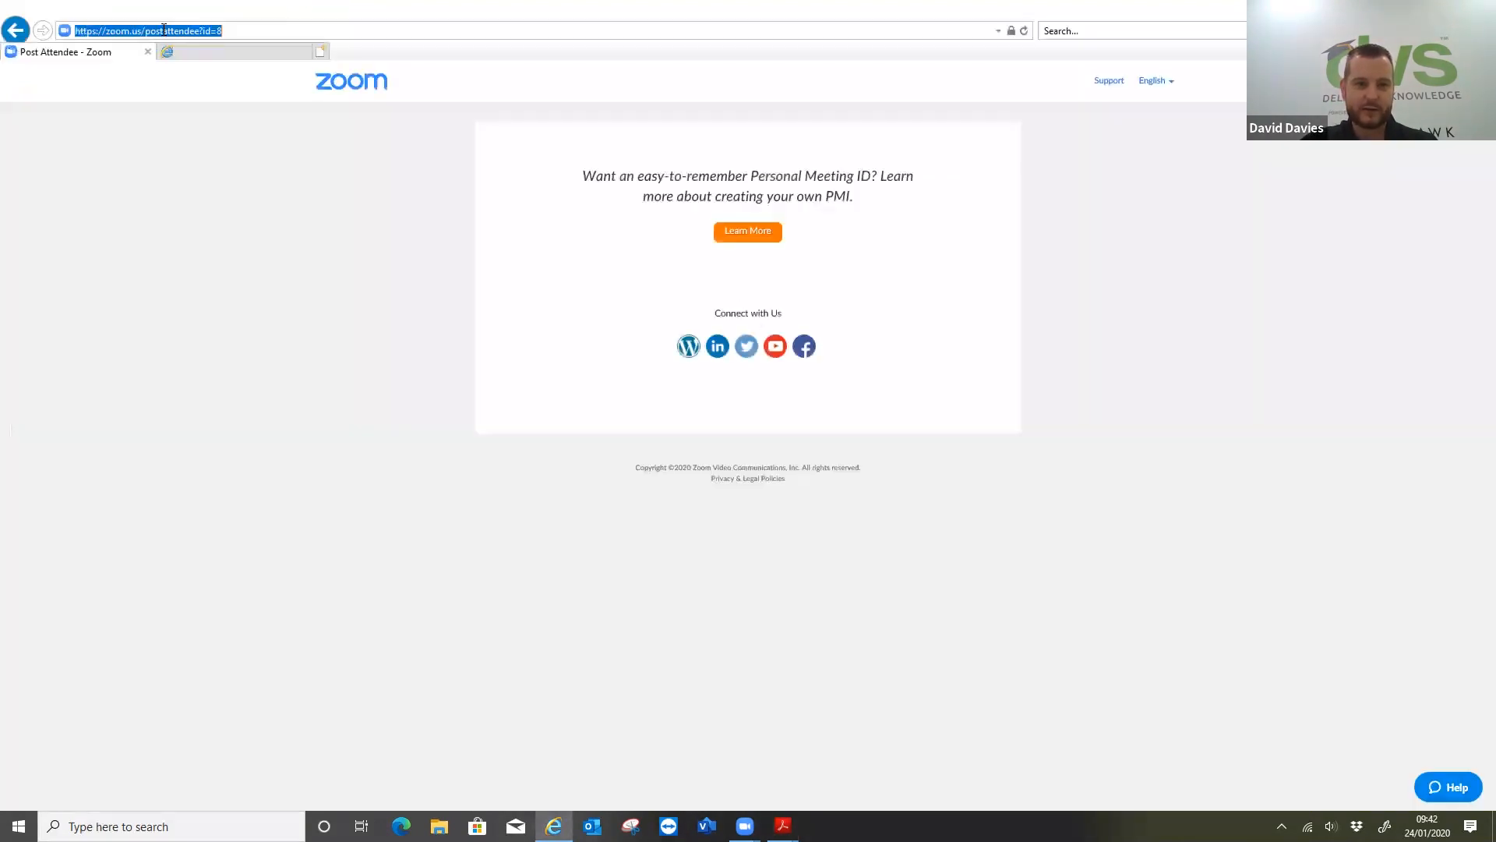
pyautogui.hotkey('ctrl', 't')
pyautogui.write('192.16')
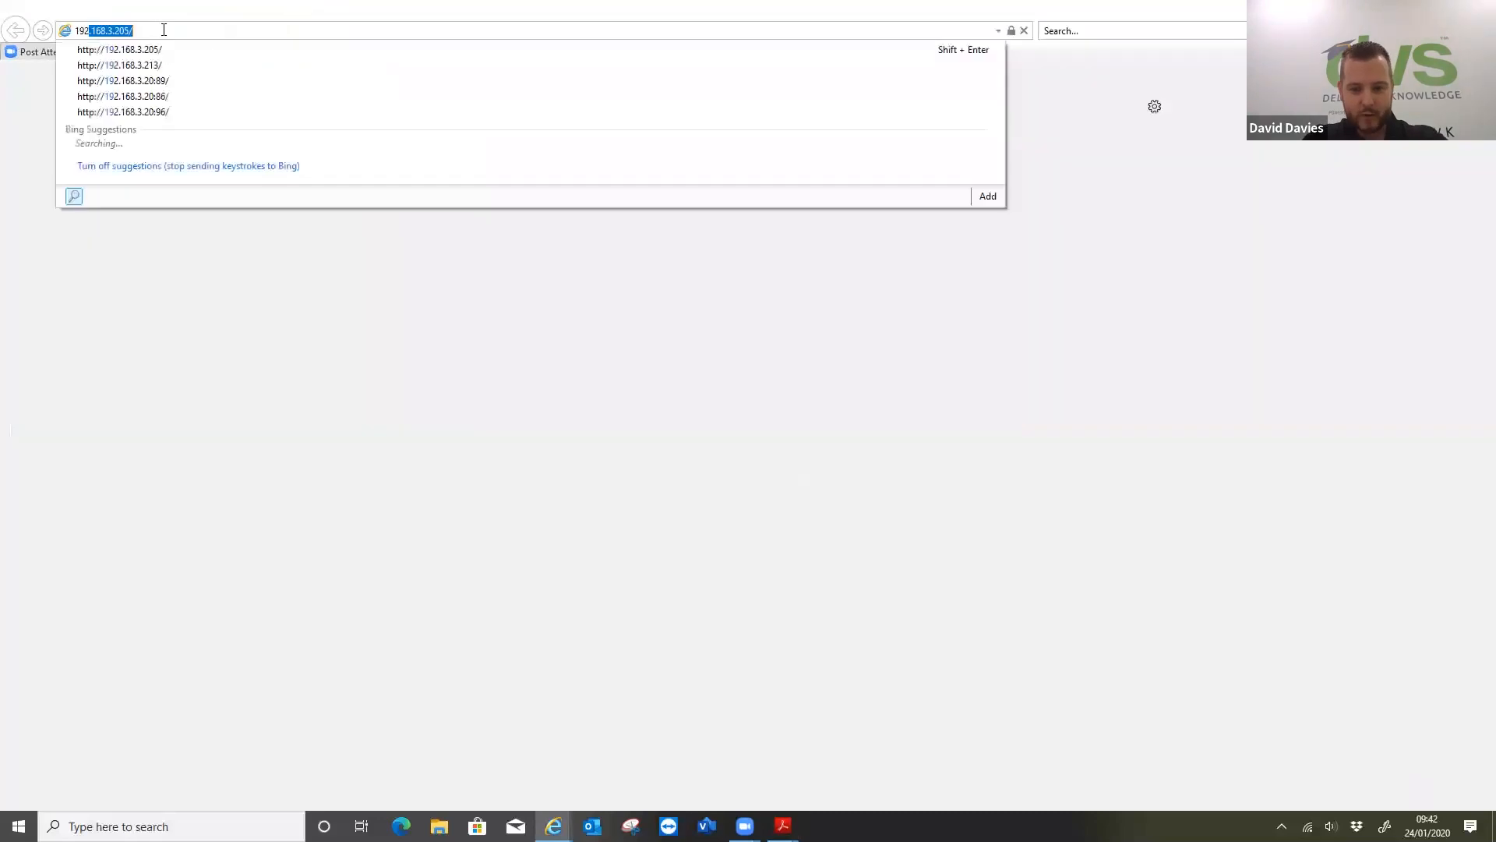
pyautogui.write('8.3.')
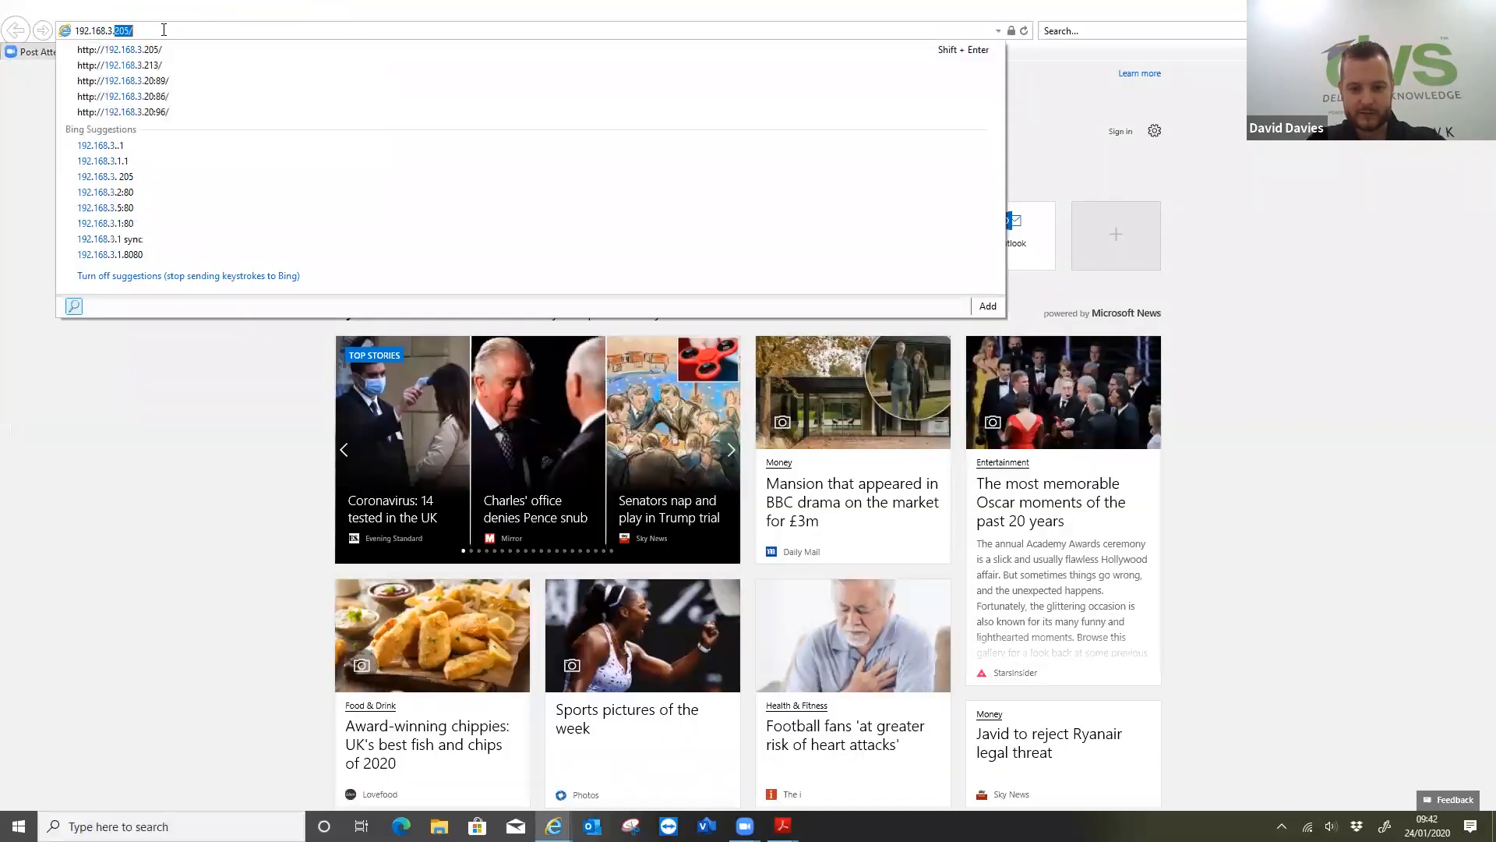
pyautogui.press('Return')
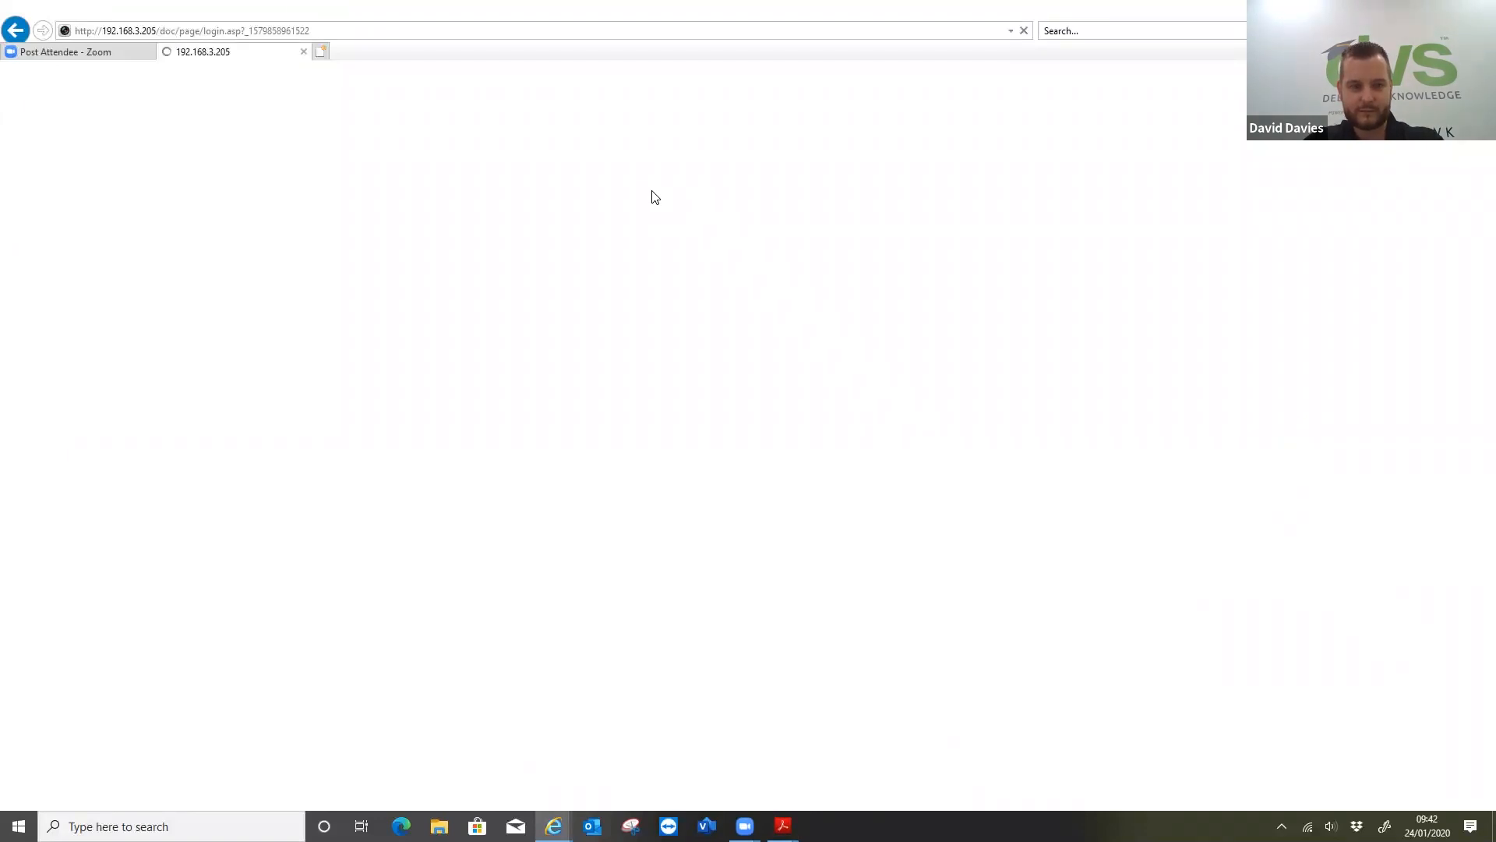
# Log in to the NVR's web interface as admin with the account password
pyautogui.write('admin')
pyautogui.press('Tab')
pyautogui.write('***********')
pyautogui.press('Return')
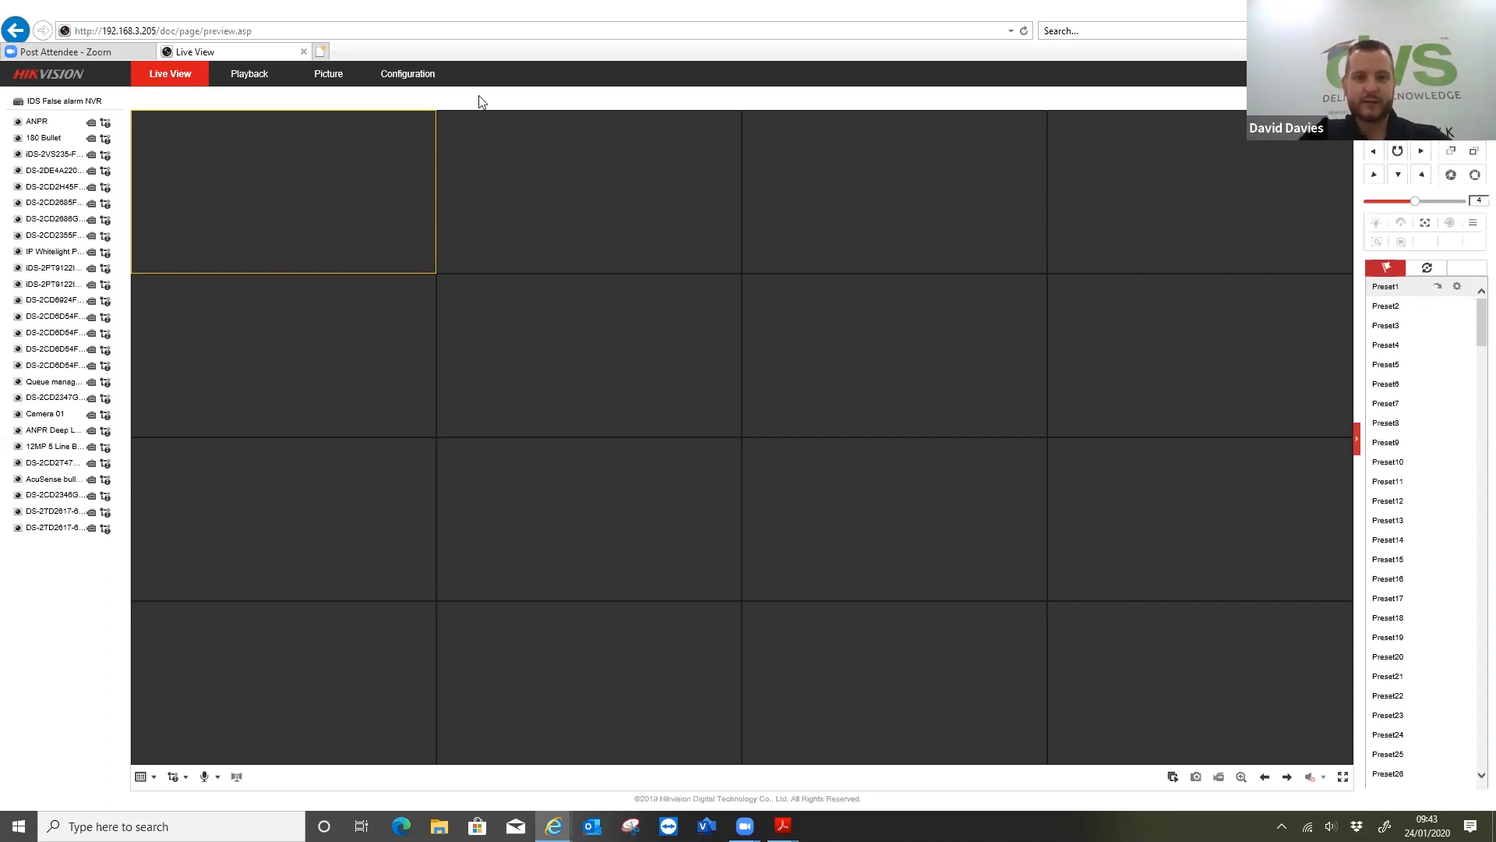
# Open the NVR's configuration and check its model and firmware version in the basic information
pyautogui.click(408, 73)
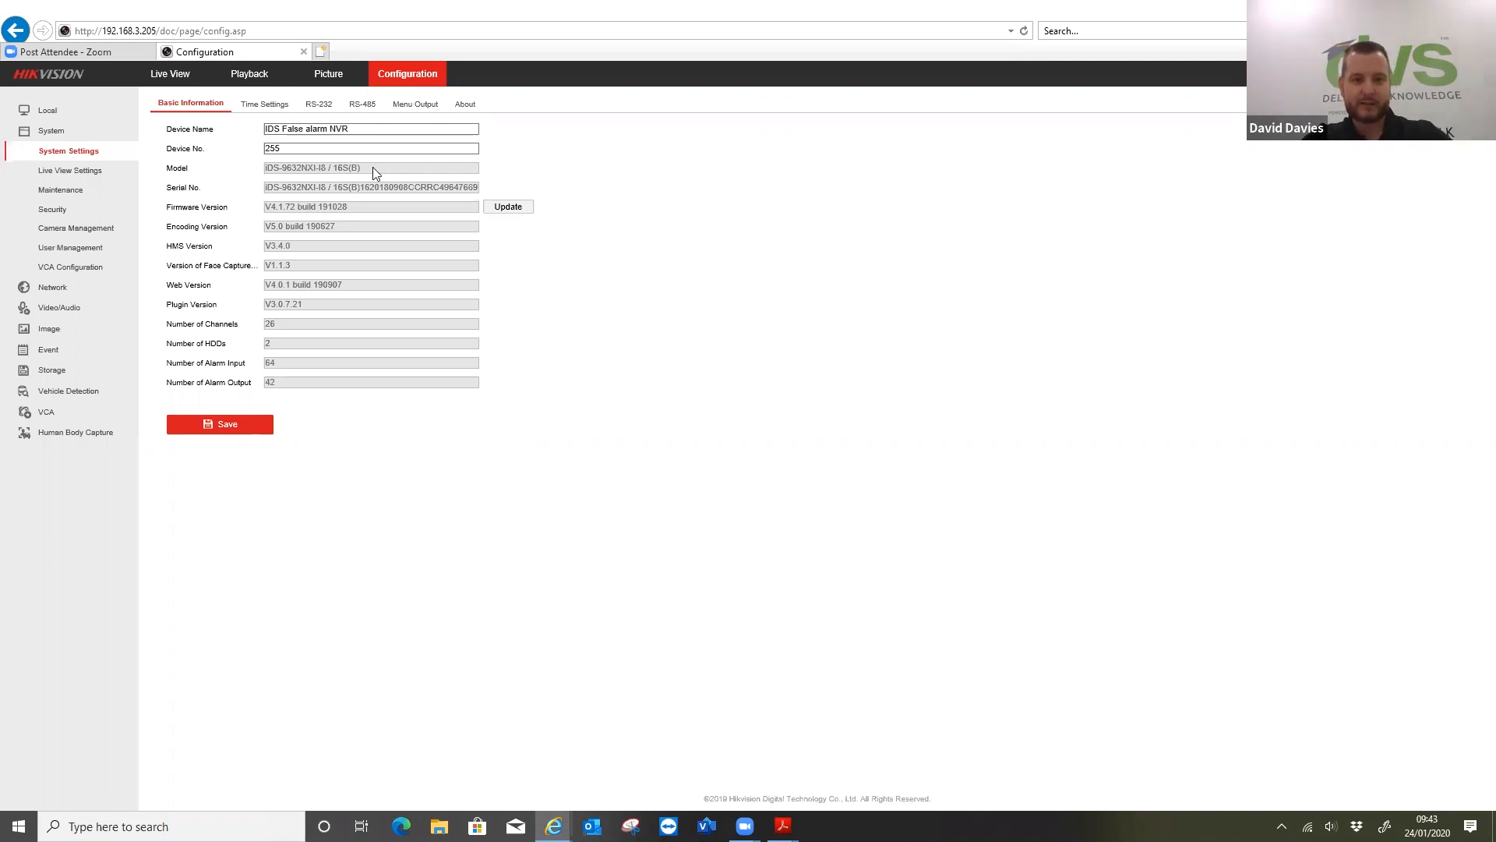
pyautogui.moveTo(361, 170); pyautogui.dragTo(266, 168)
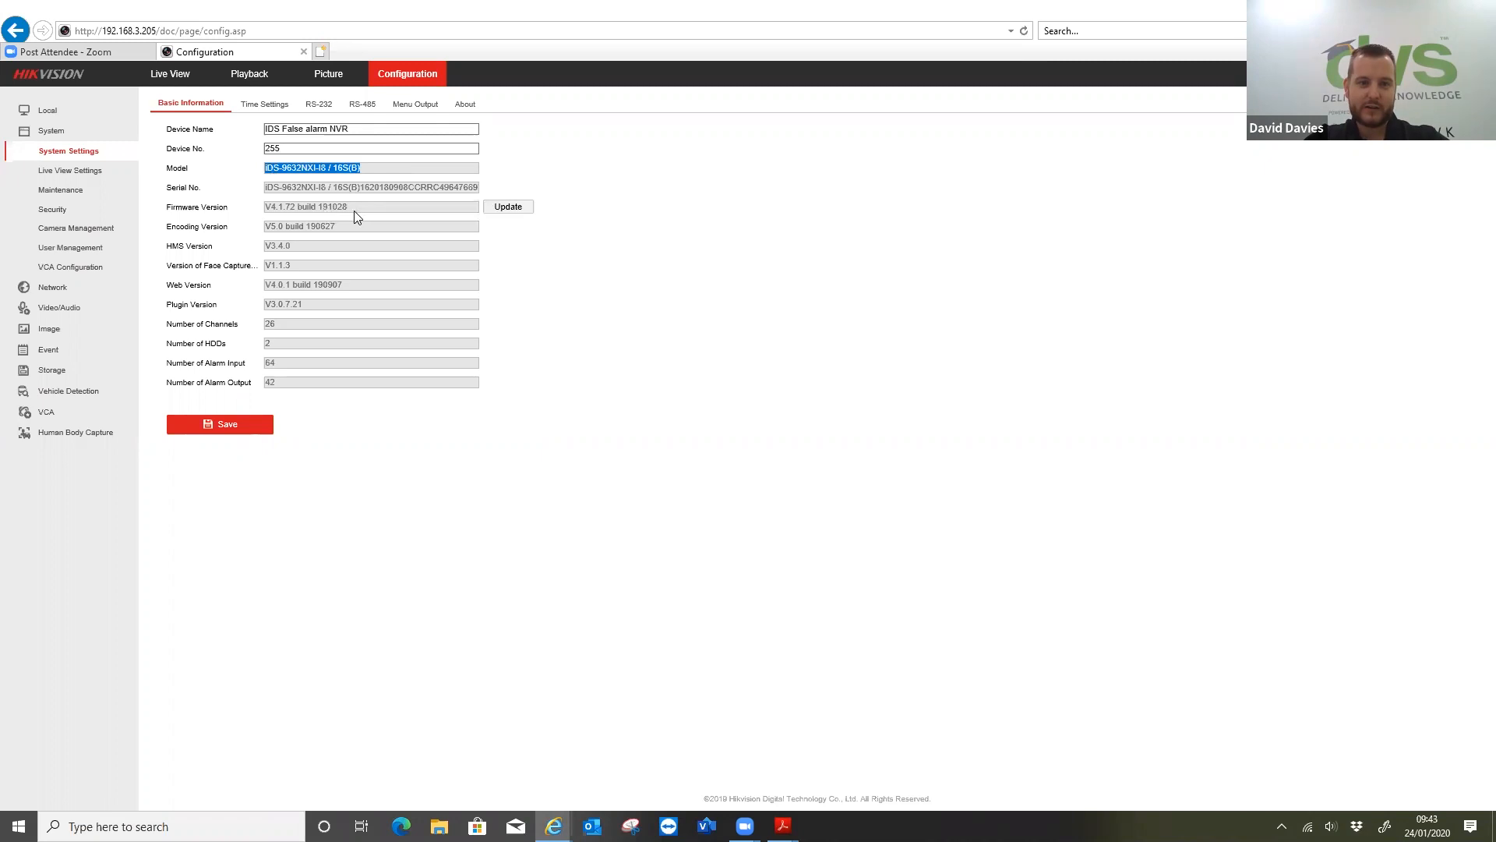
pyautogui.click(274, 206)
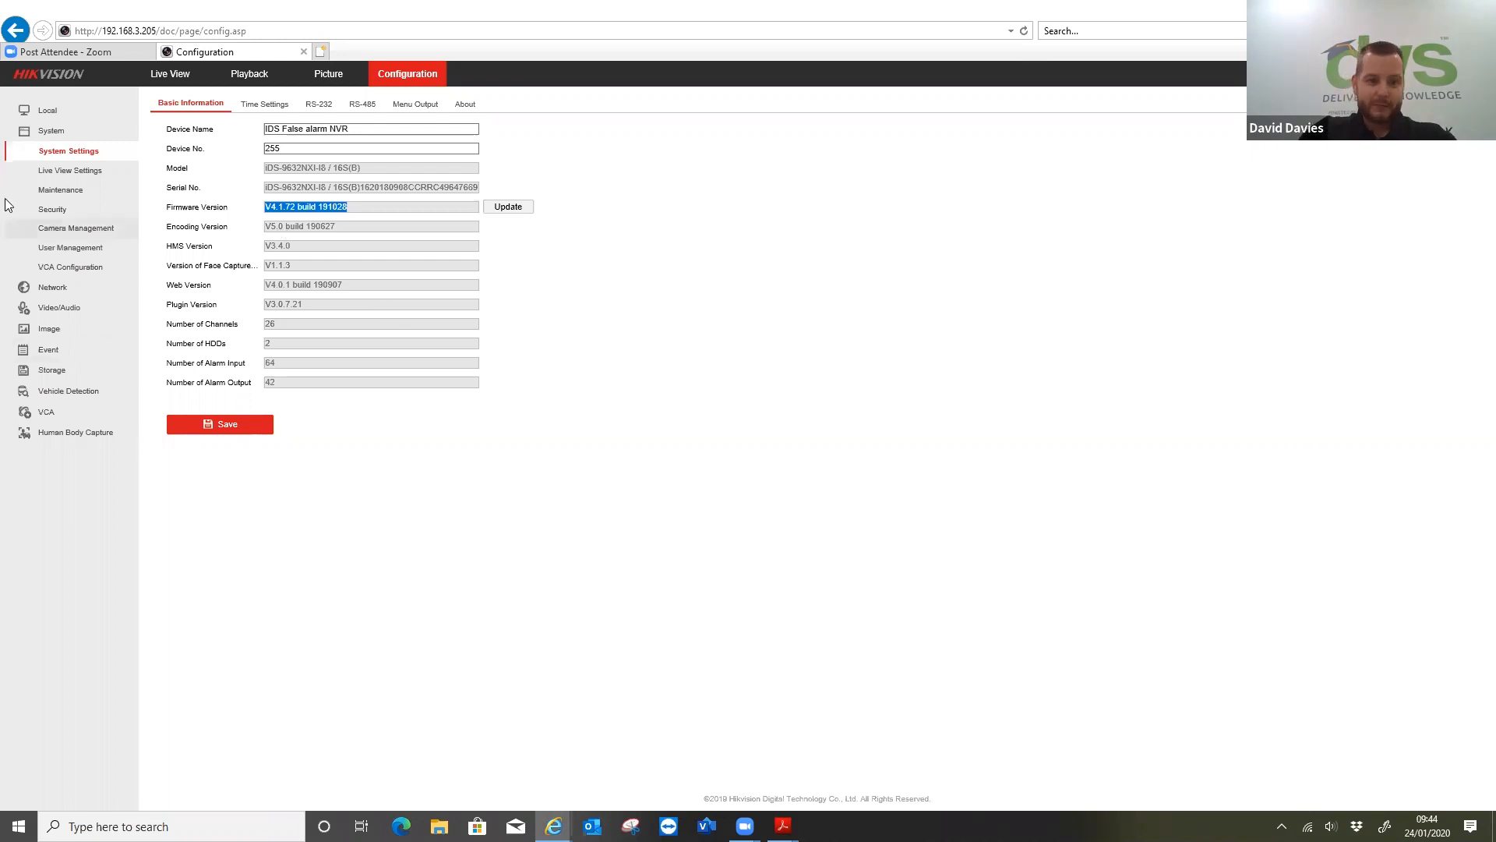
# View the system's live view settings and its upgrade and maintenance options
pyautogui.click(43, 173)
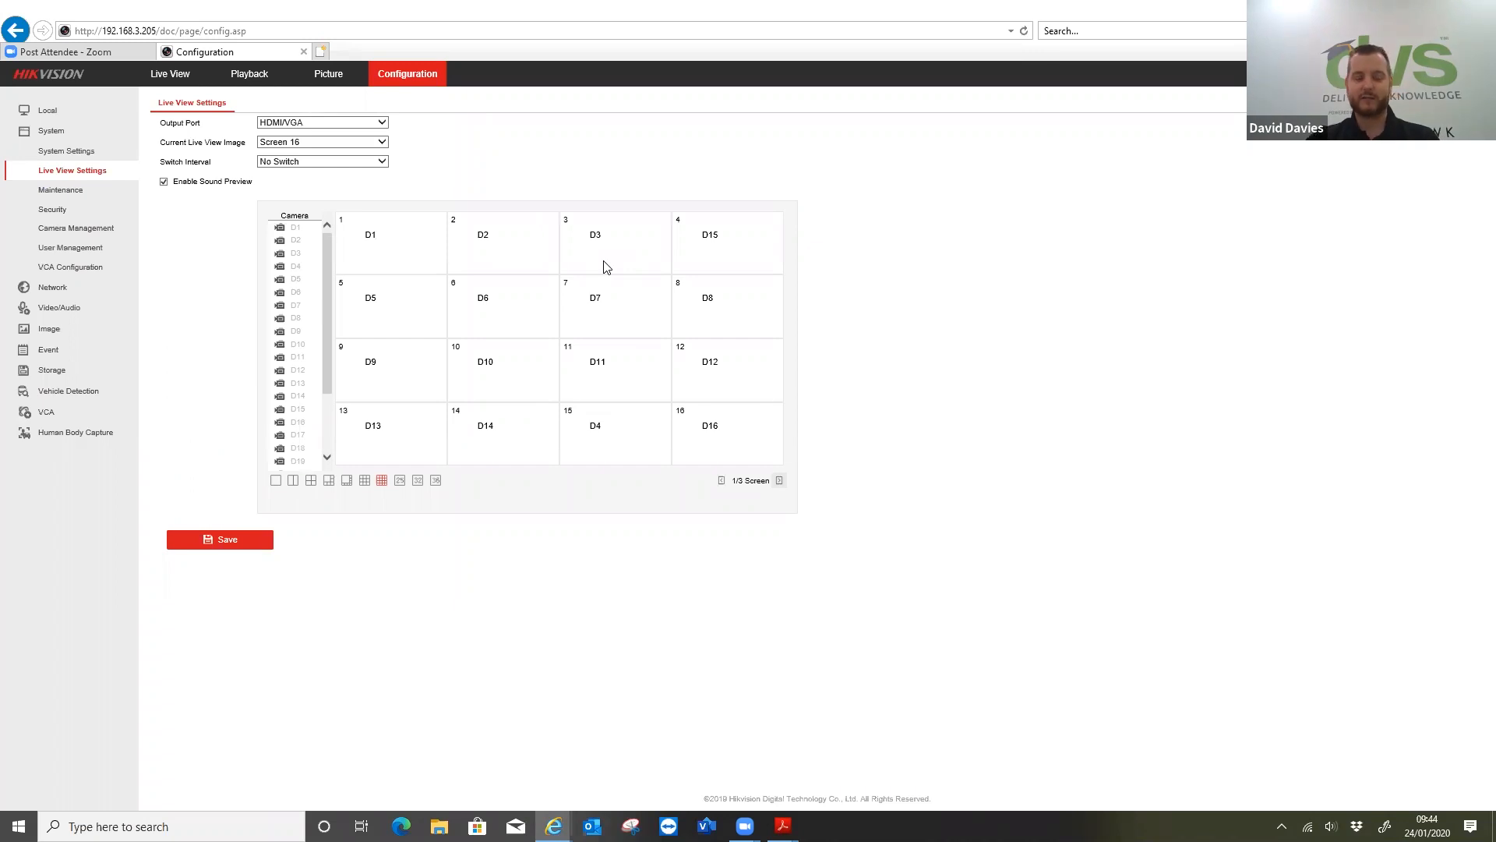
pyautogui.click(61, 192)
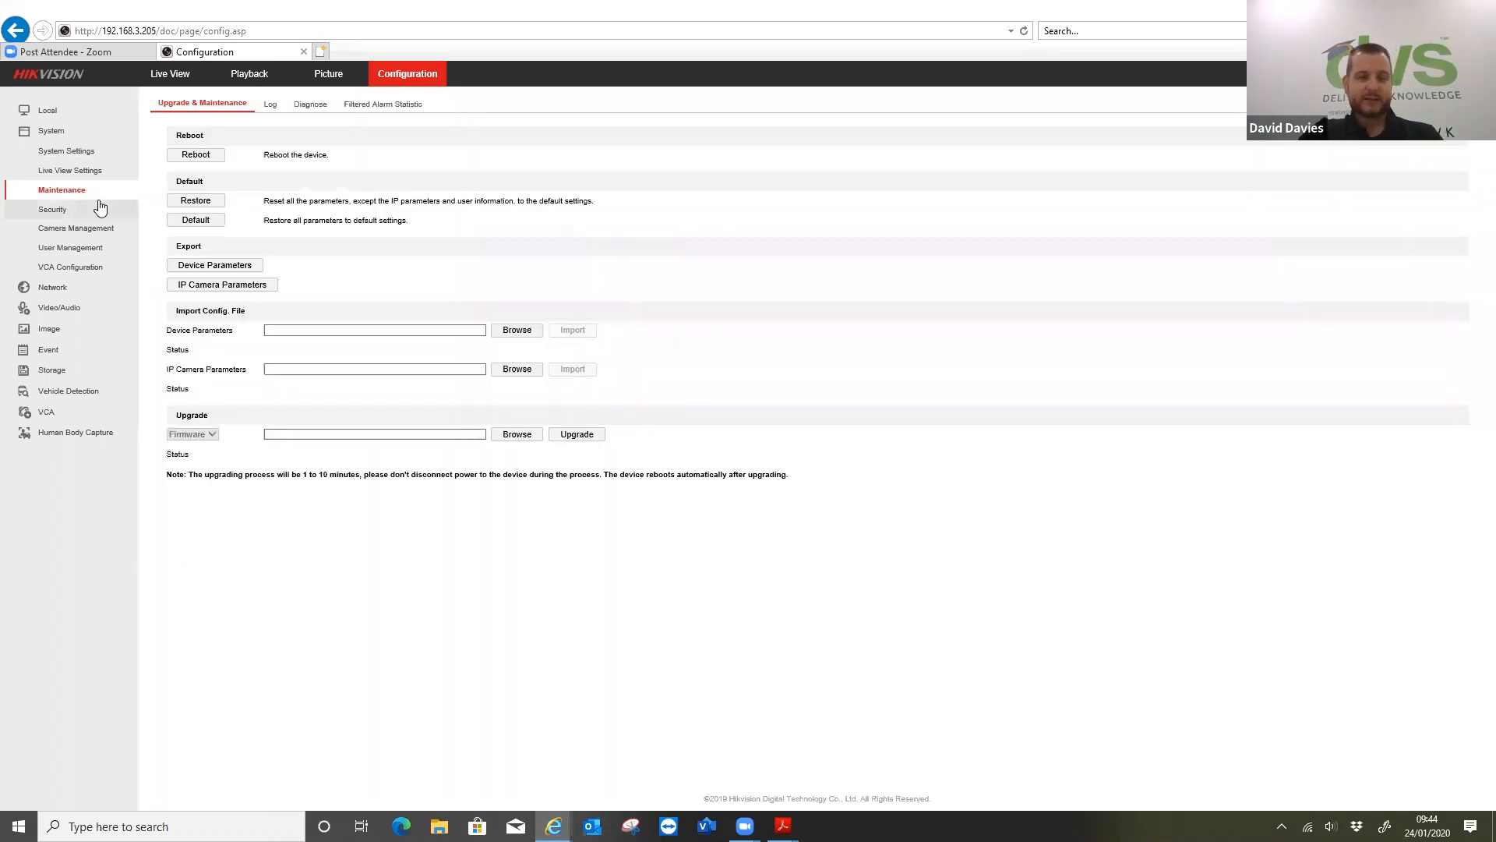
# Set the filtered alarm statistic report to Email with a report period of 7 days and save it
pyautogui.click(356, 108)
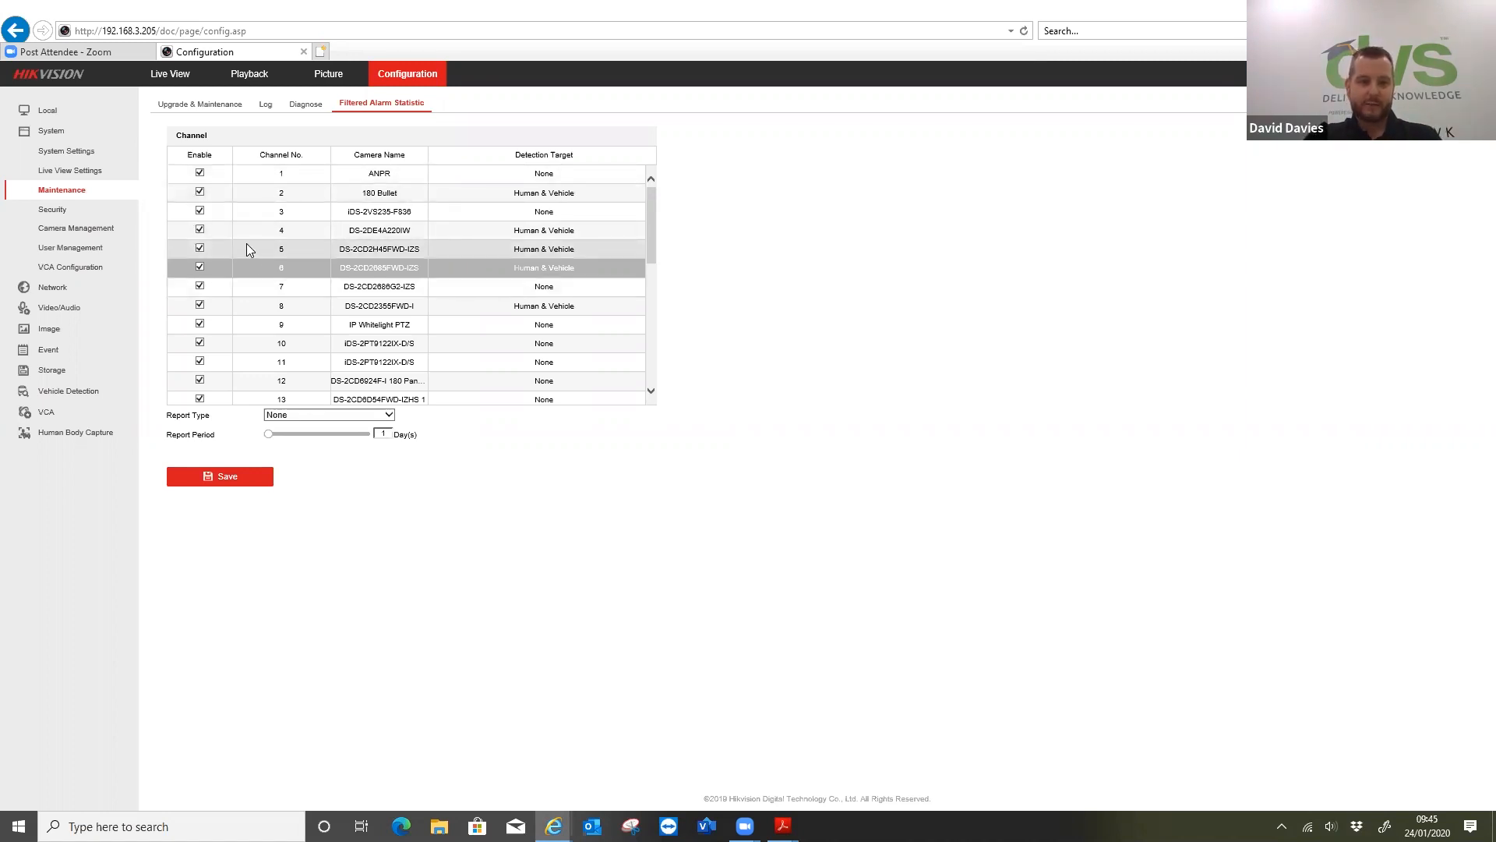
pyautogui.click(287, 415)
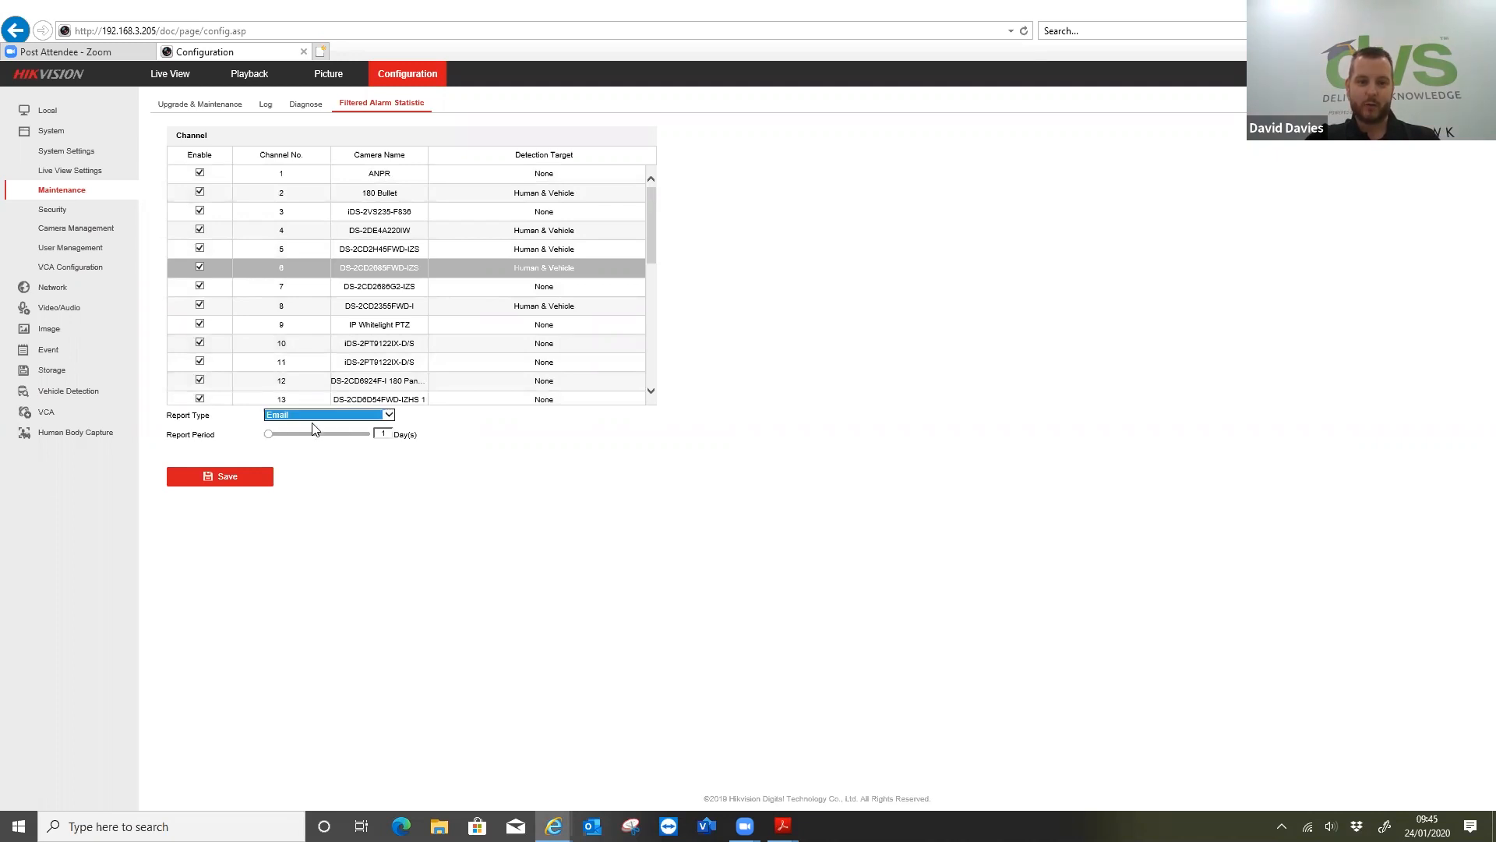
pyautogui.click(383, 438)
pyautogui.write('7')
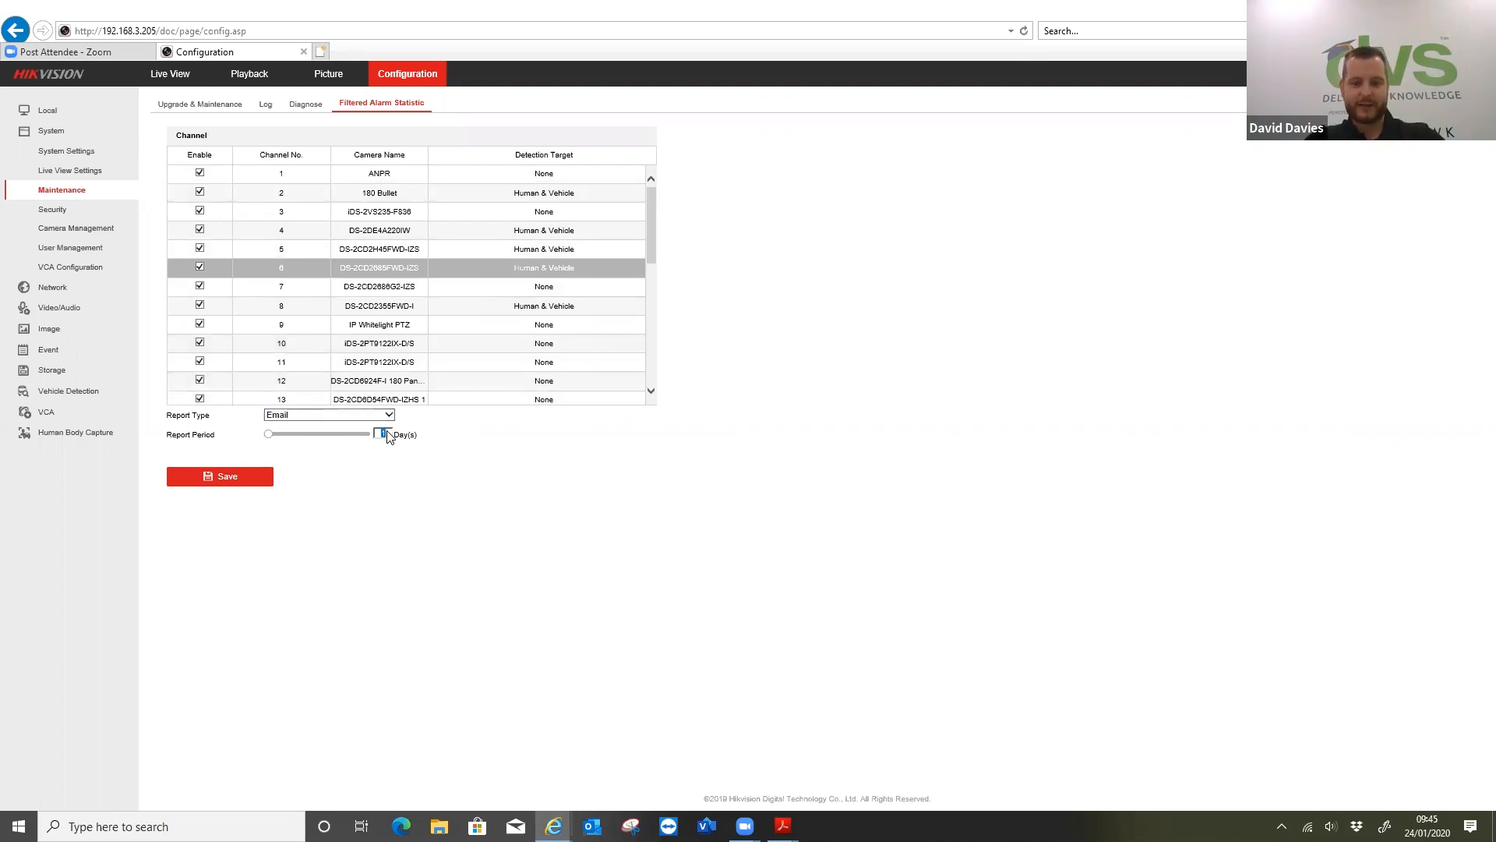
pyautogui.click(256, 484)
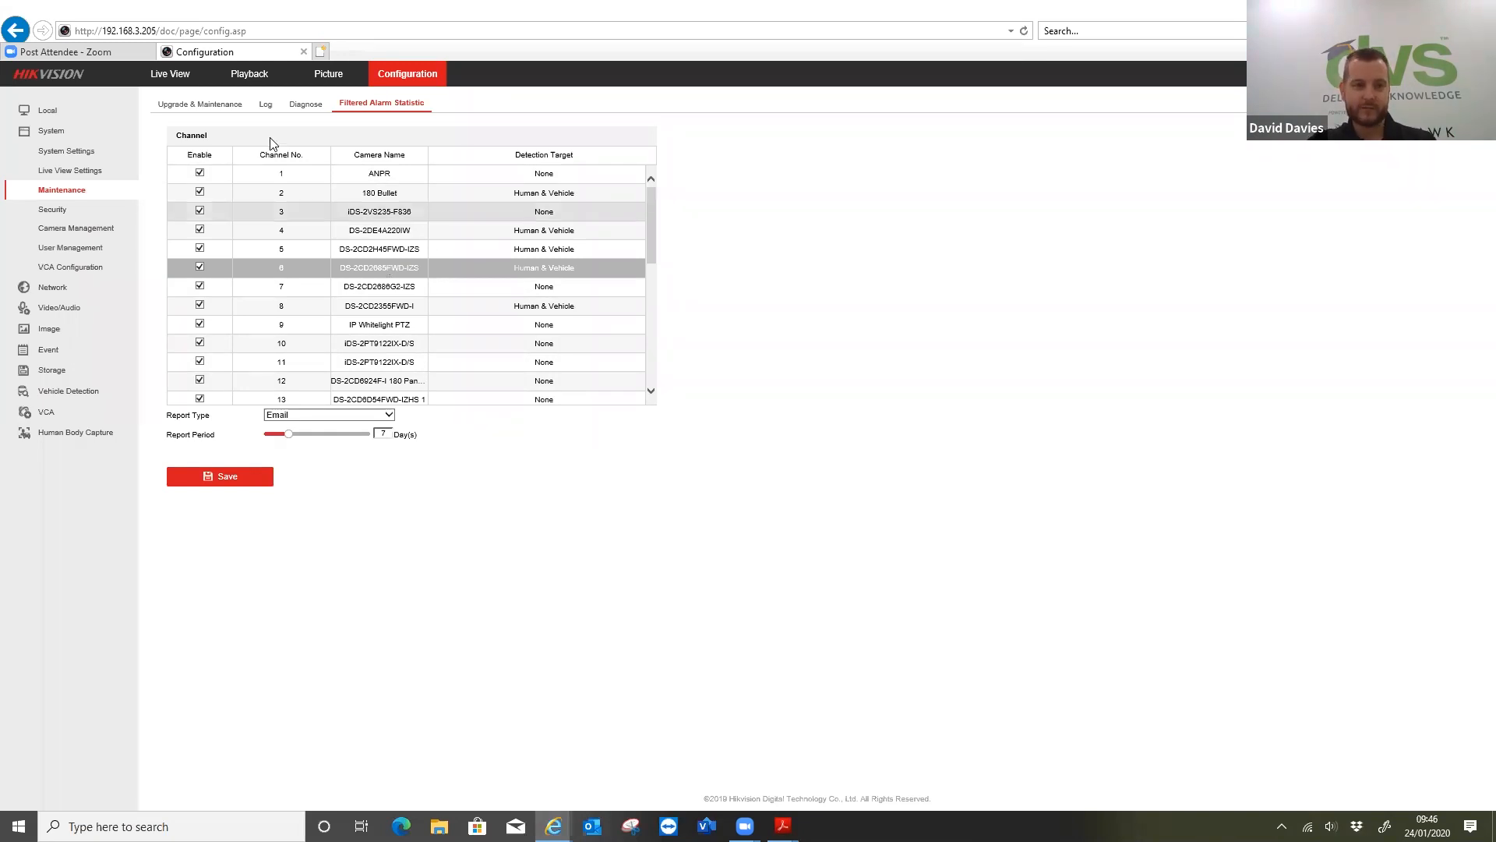
# View the NVR's security authentication settings and look through the list of connected IP cameras
pyautogui.click(63, 212)
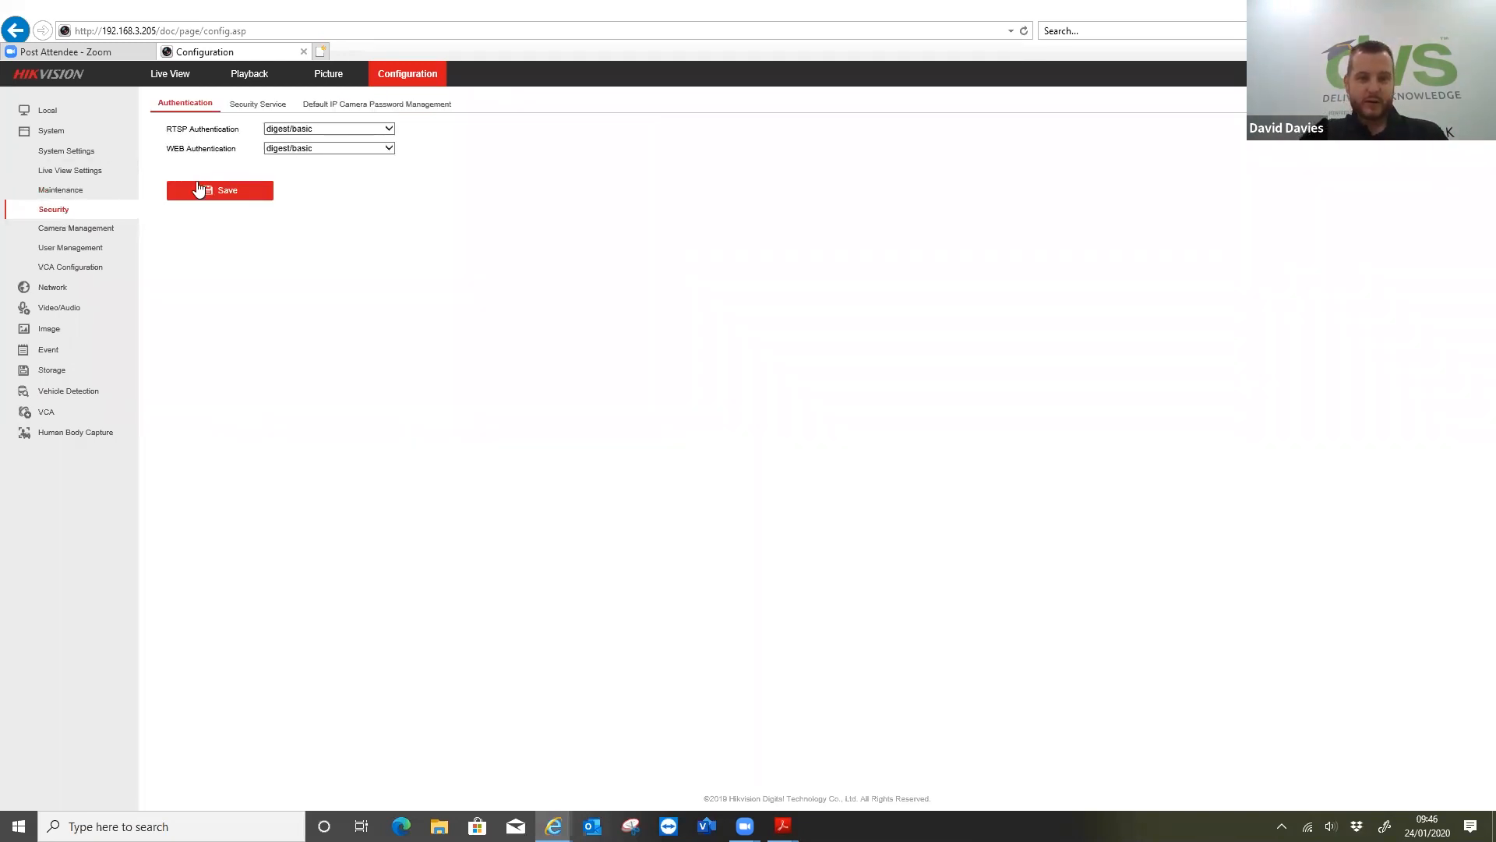
pyautogui.click(53, 233)
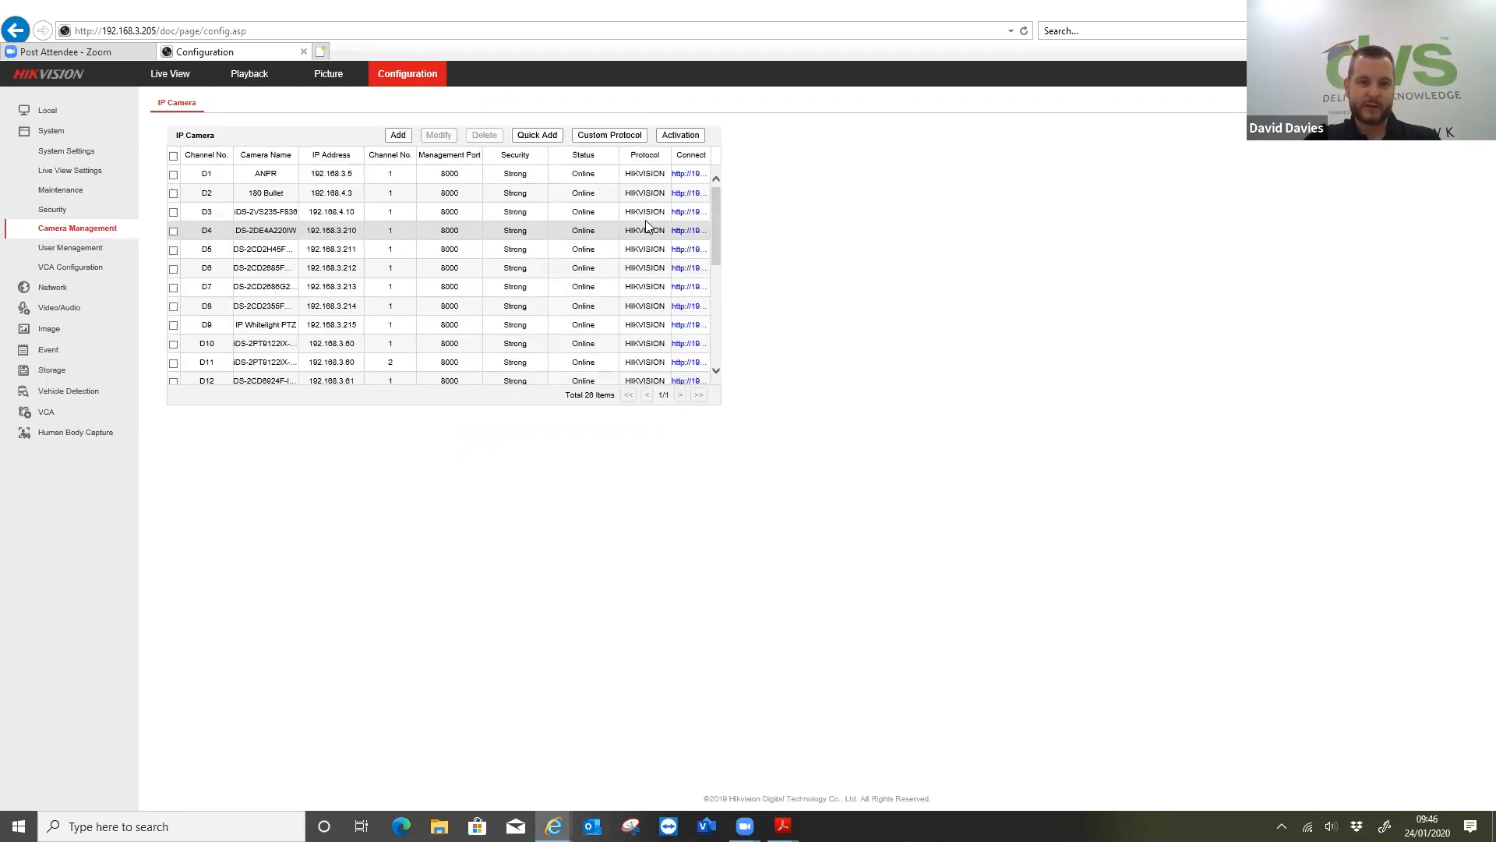
pyautogui.moveTo(717, 231); pyautogui.dragTo(724, 304)
pyautogui.scroll(5, 725, 304)
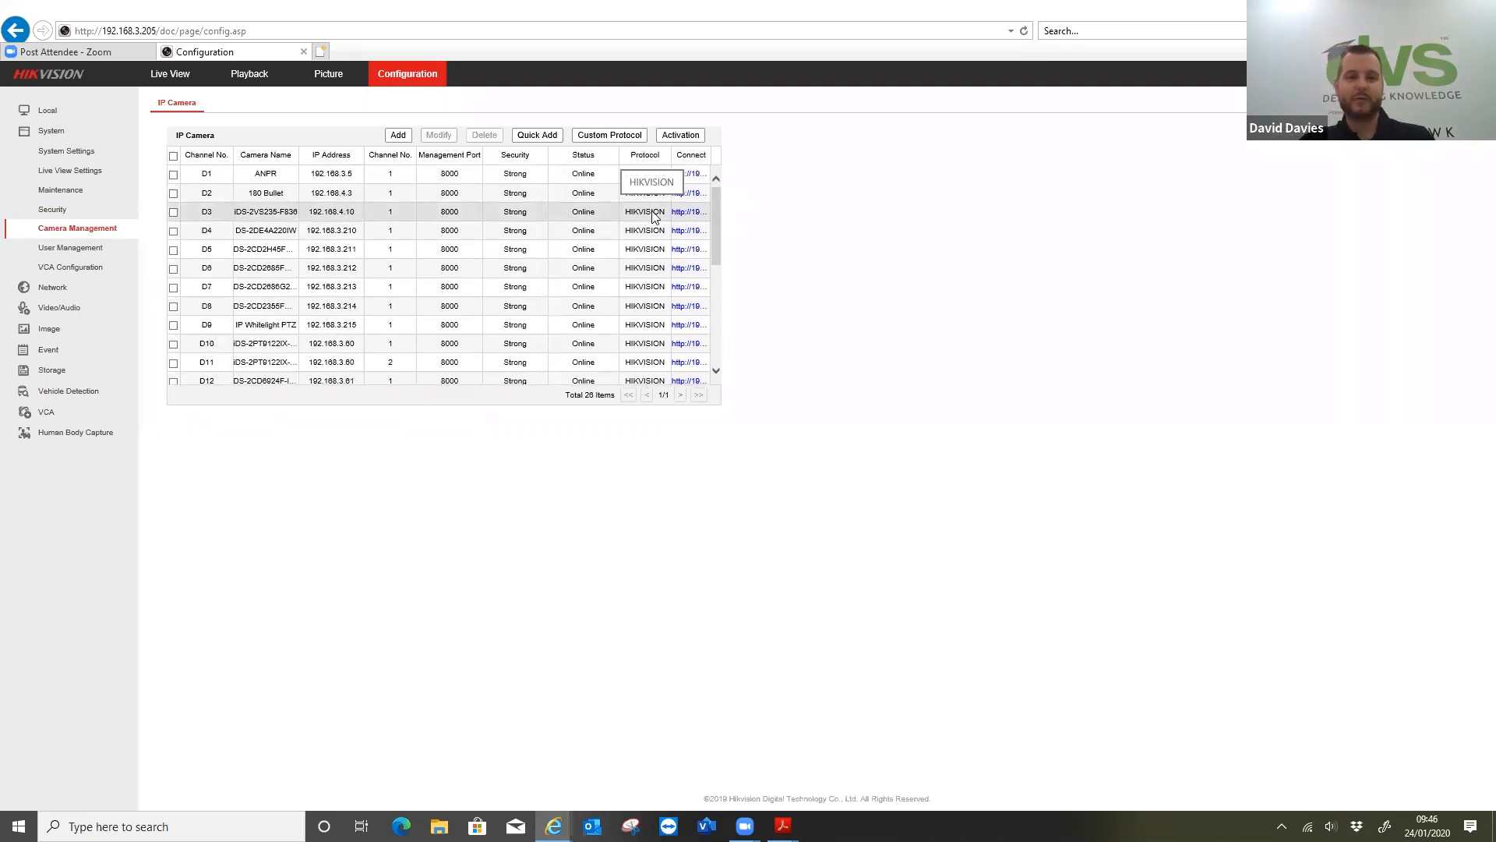
# Check the VCA engine's mode and linked channels, and view the basic network and video settings
pyautogui.click(69, 268)
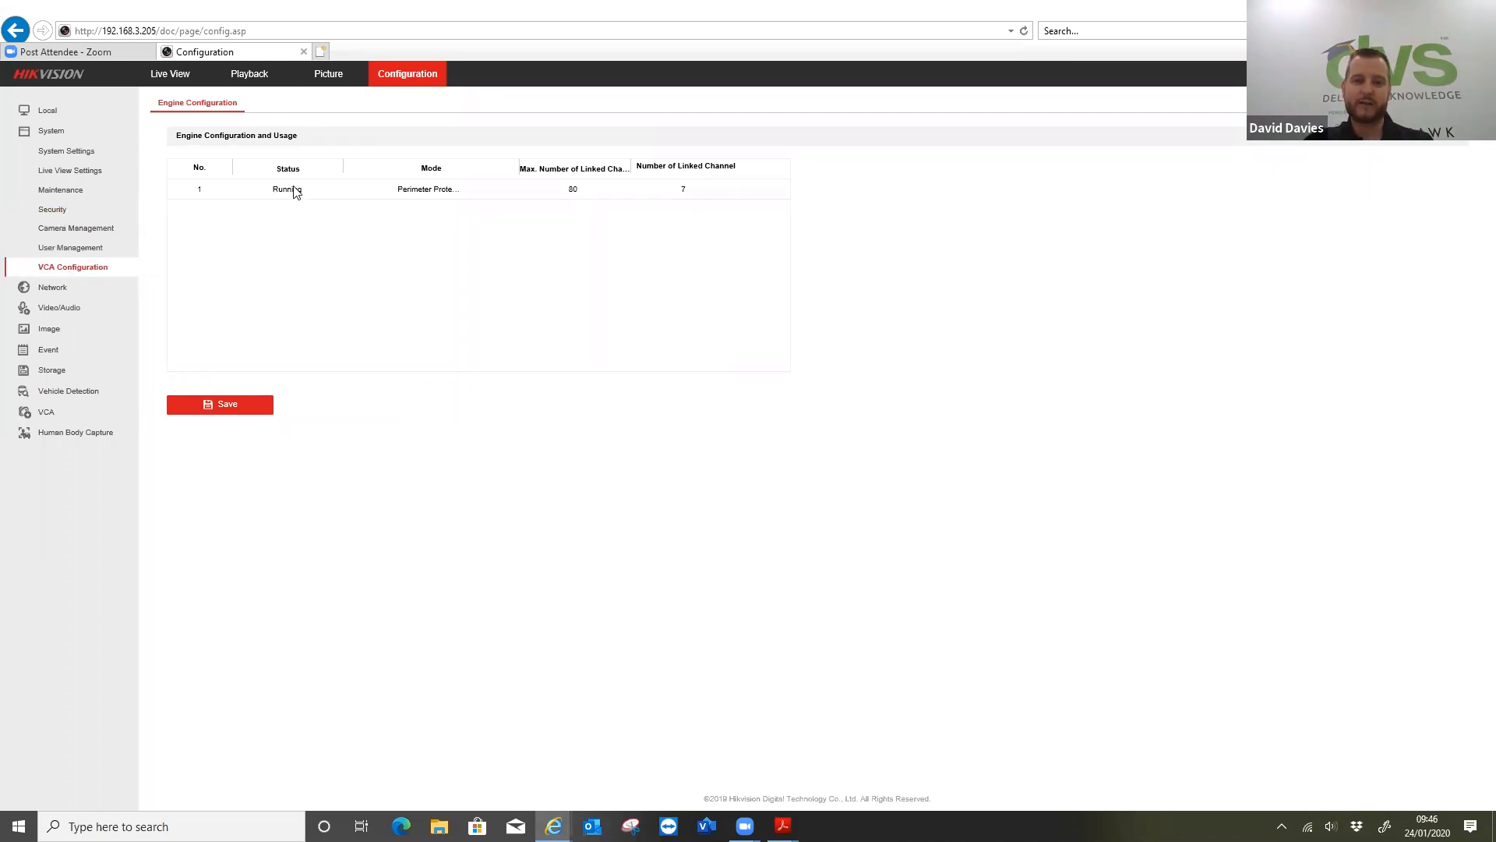
pyautogui.click(434, 195)
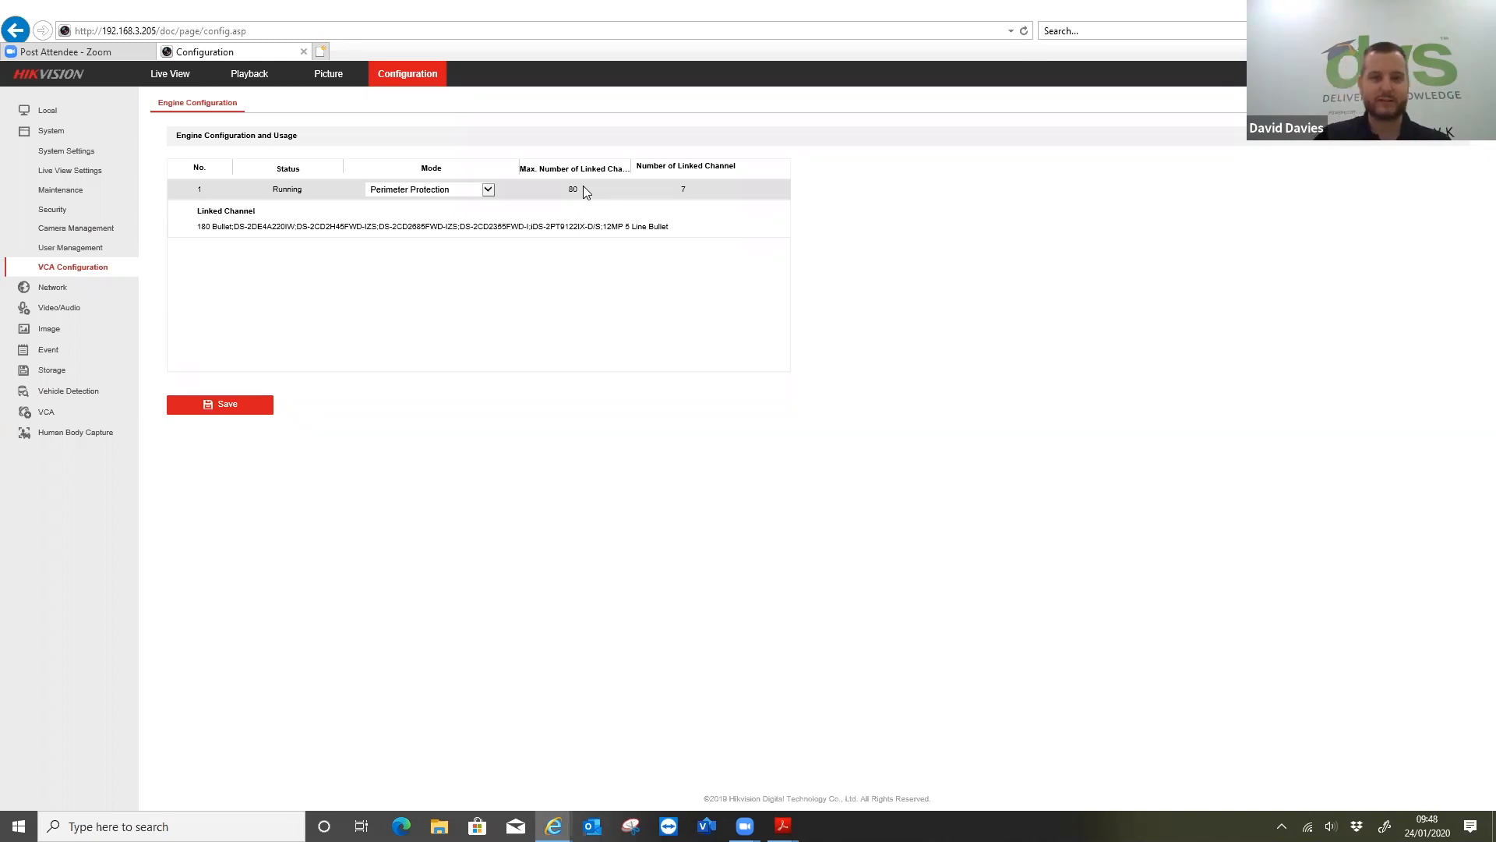
pyautogui.click(36, 287)
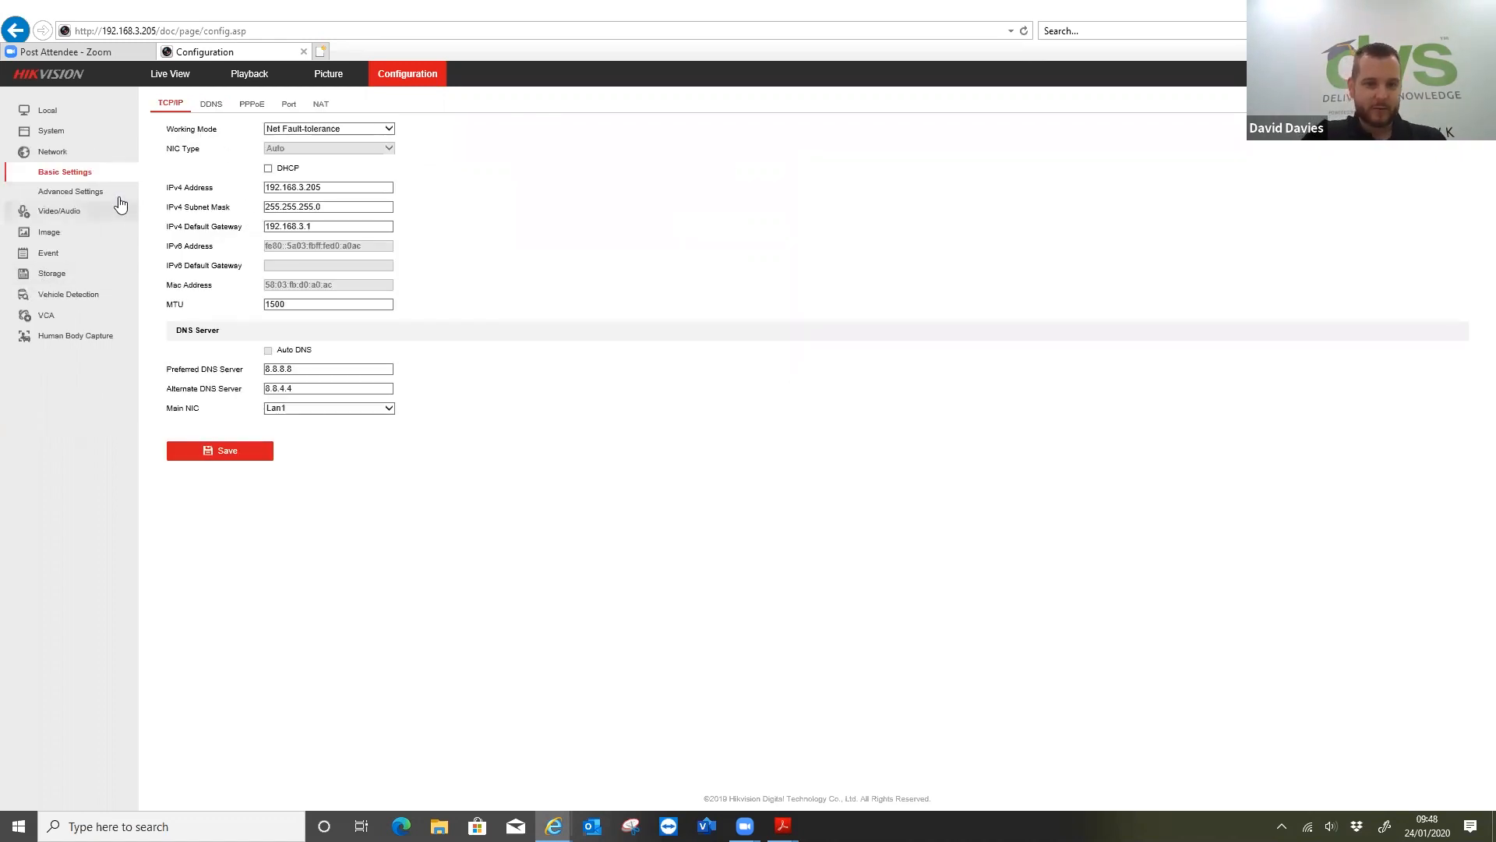
pyautogui.click(80, 212)
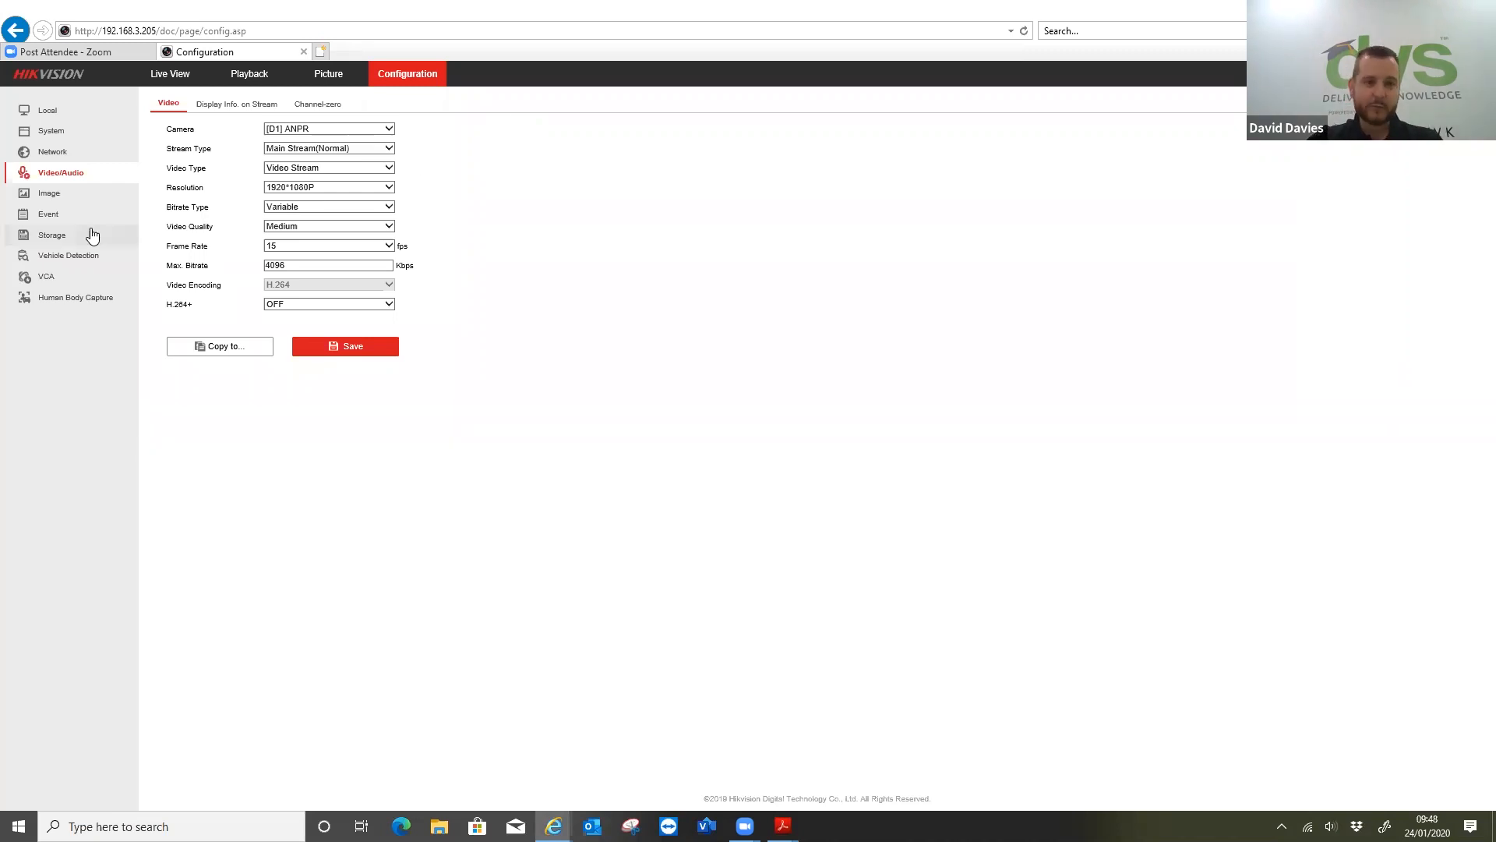
# Open the smart event settings for camera D5, DS-2CD2H45FWD-IZS
pyautogui.click(48, 213)
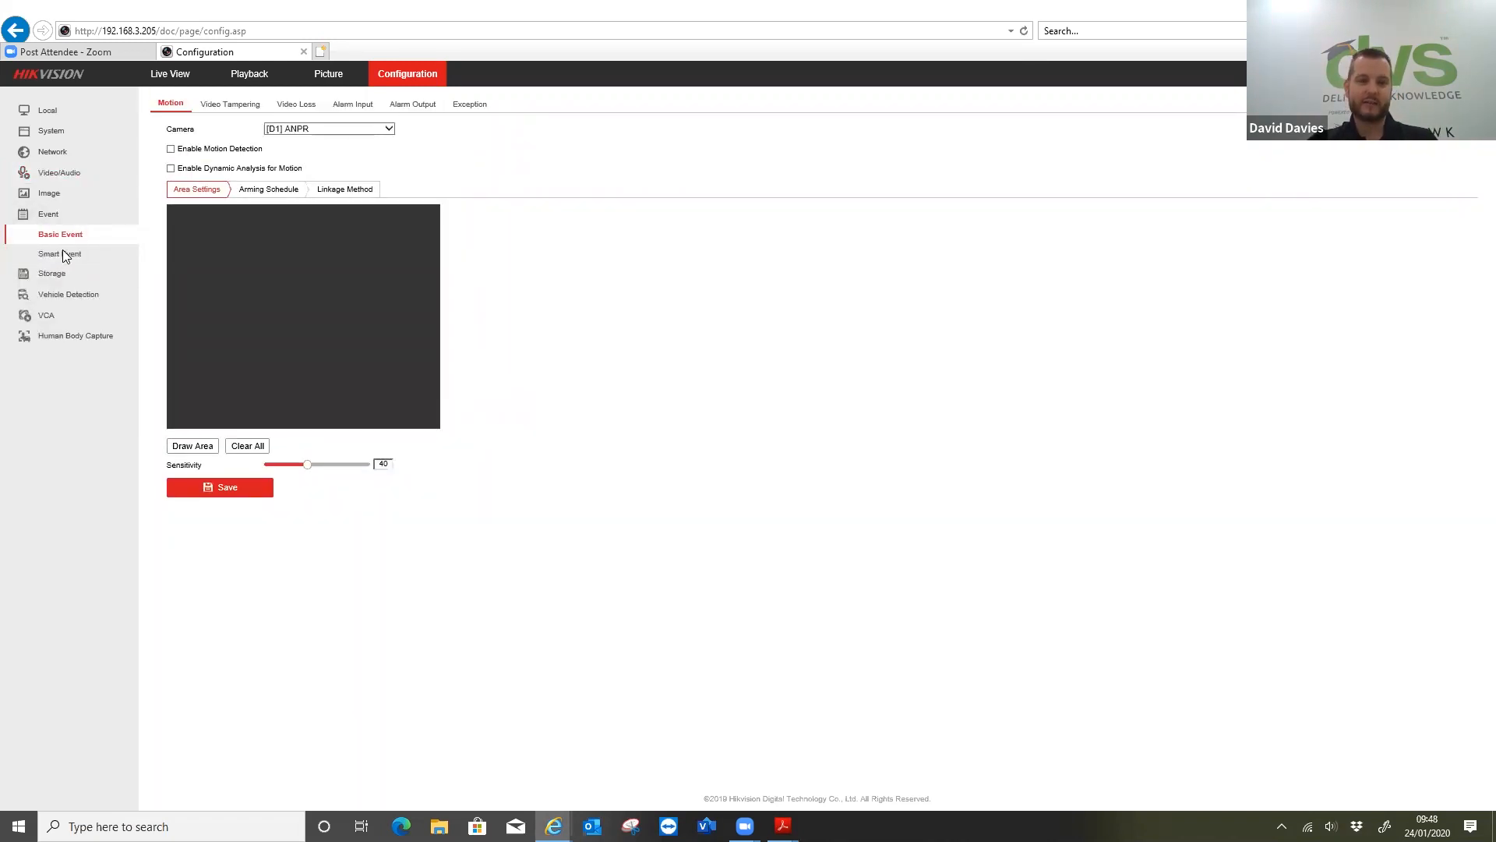
pyautogui.click(59, 256)
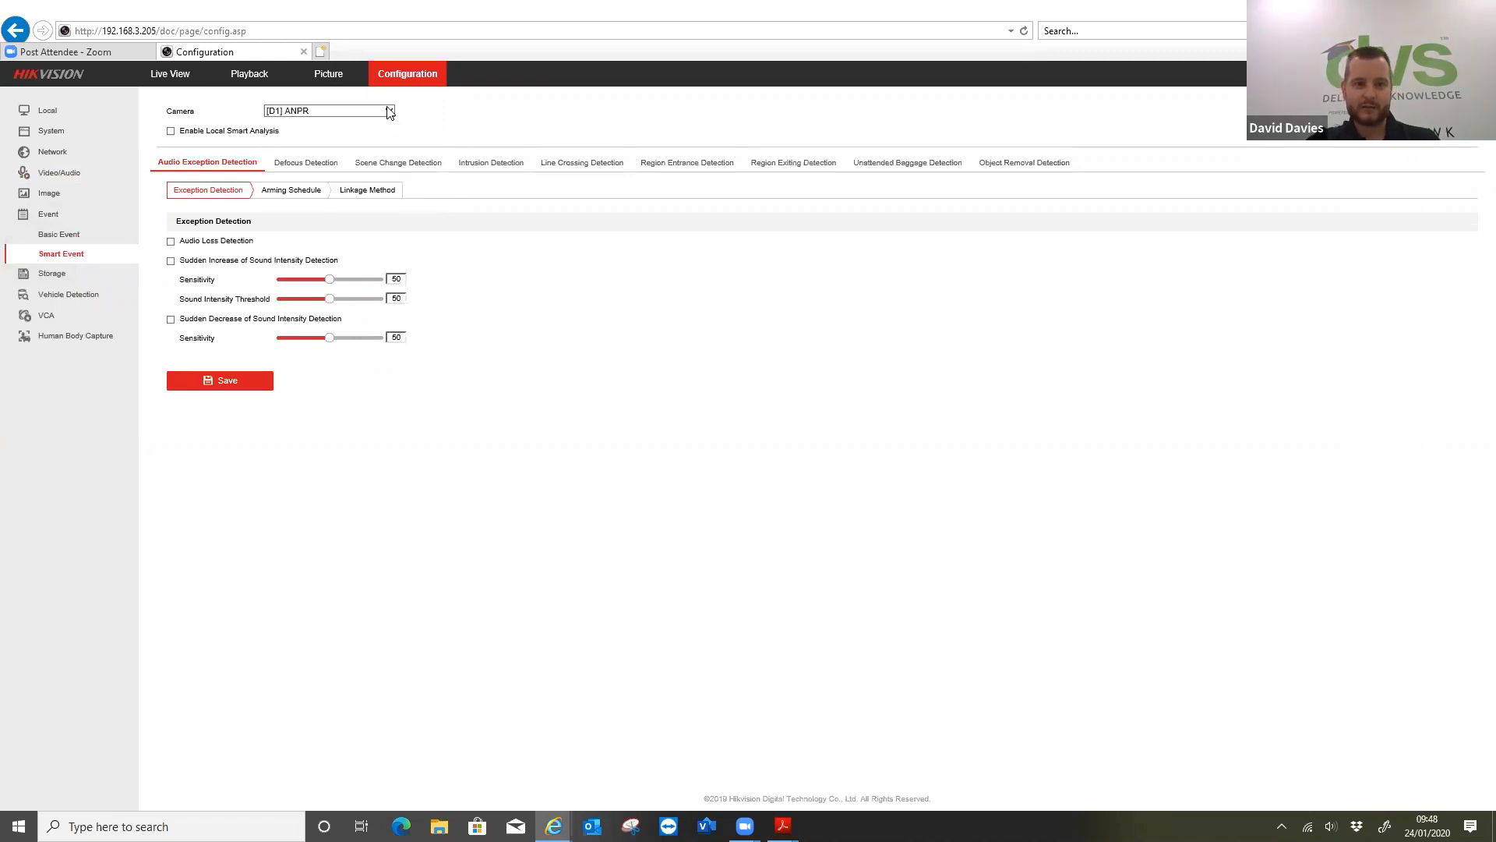
pyautogui.click(390, 113)
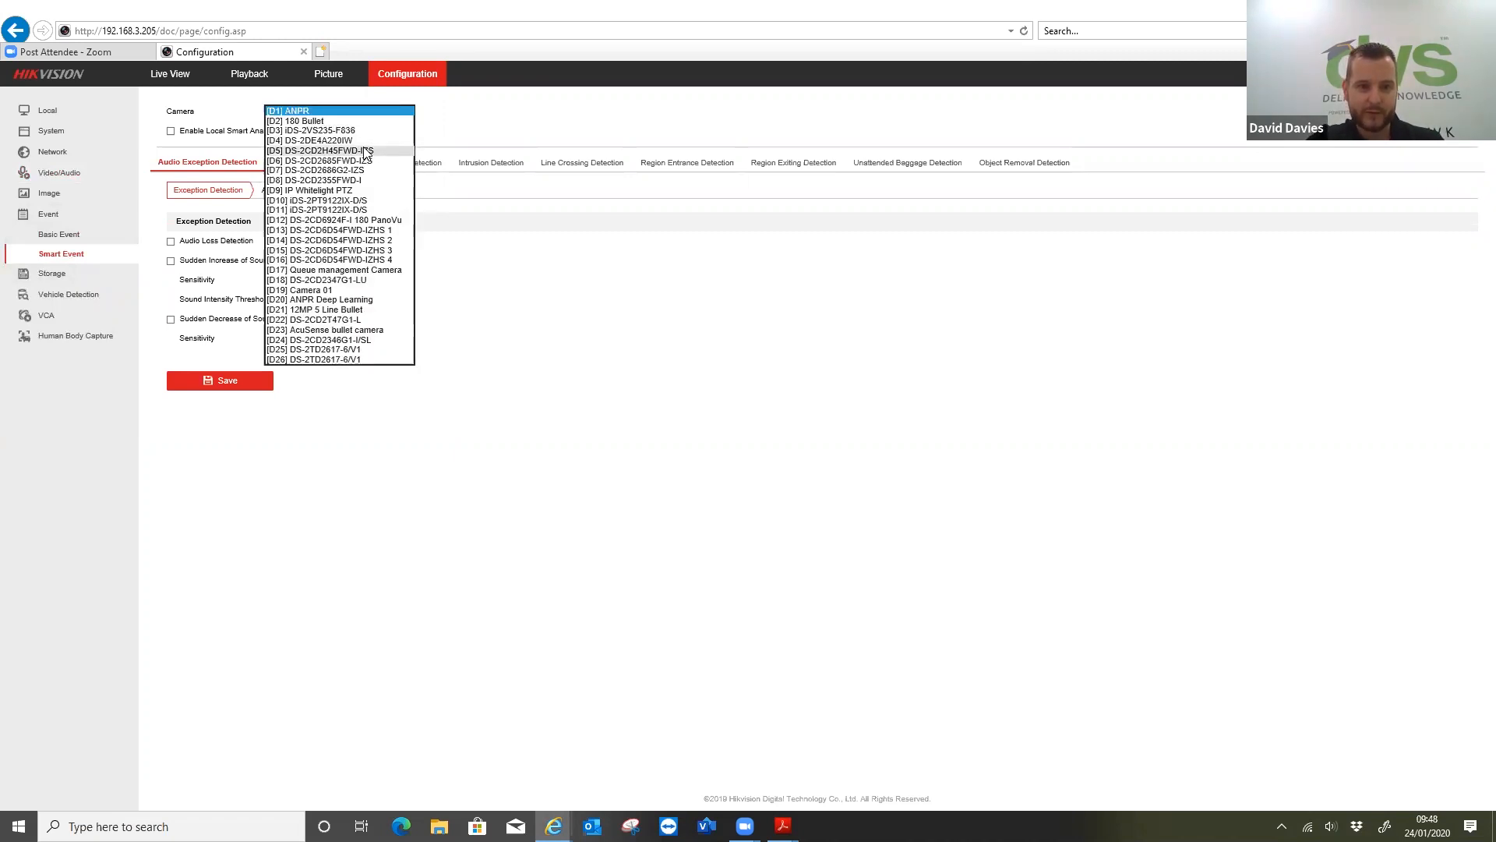
pyautogui.click(360, 152)
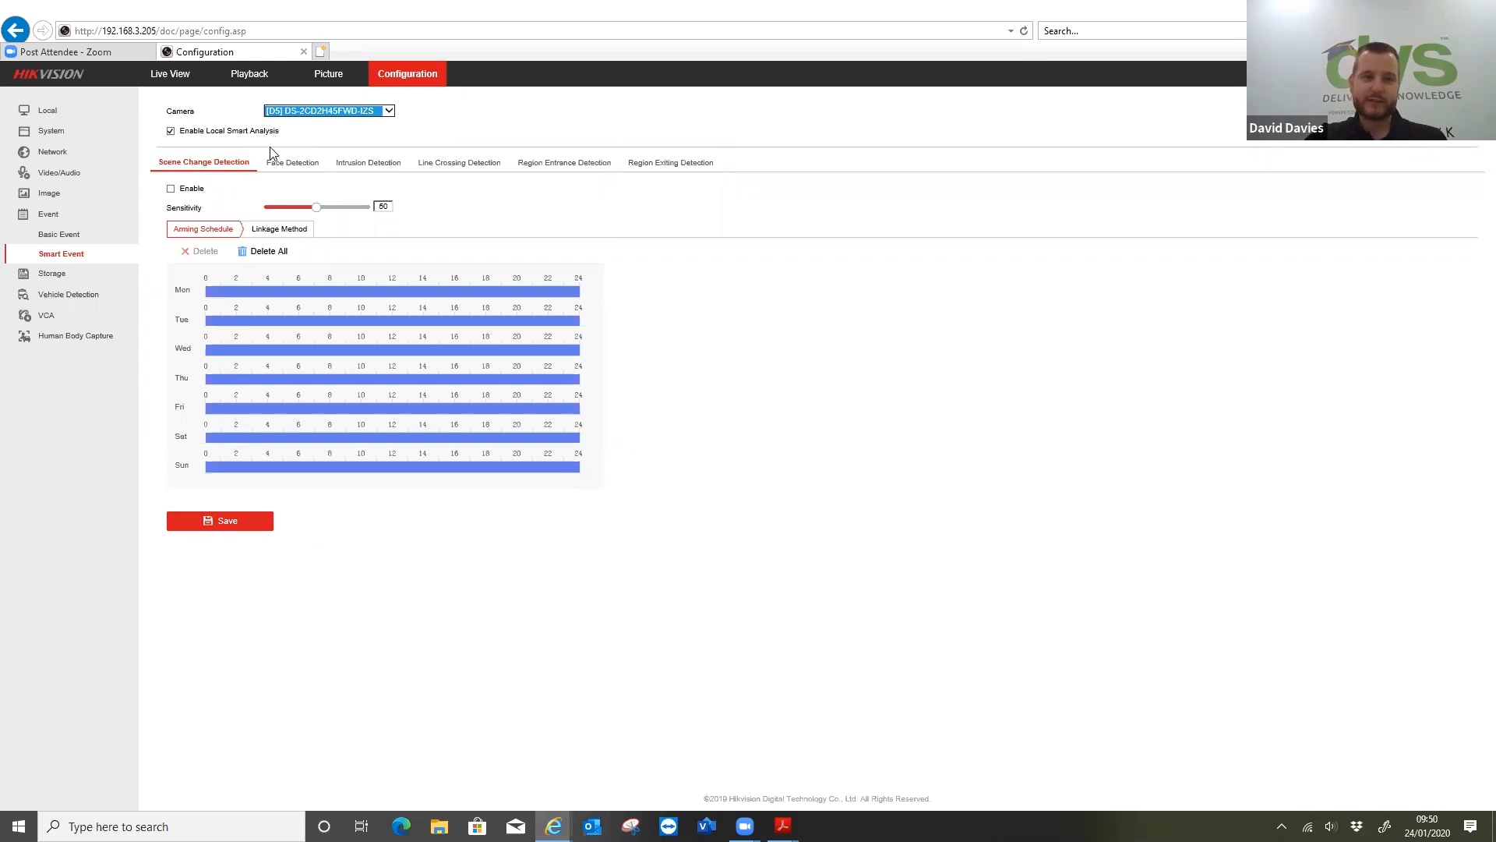
# Disable local smart analysis for camera D5 and re-enable it, accepting the change of supported smart events
pyautogui.click(173, 131)
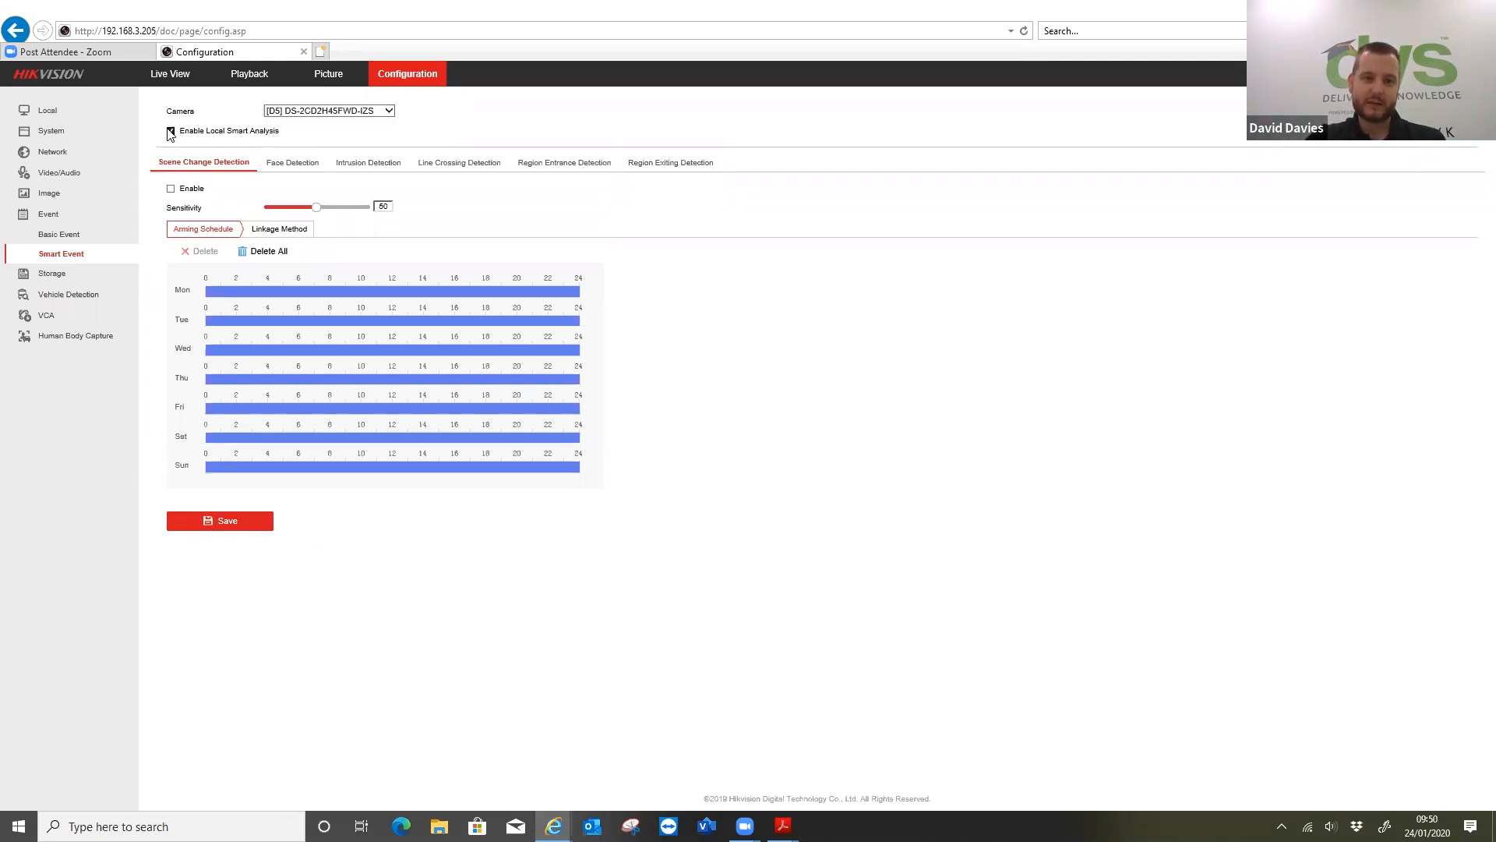
pyautogui.click(171, 130)
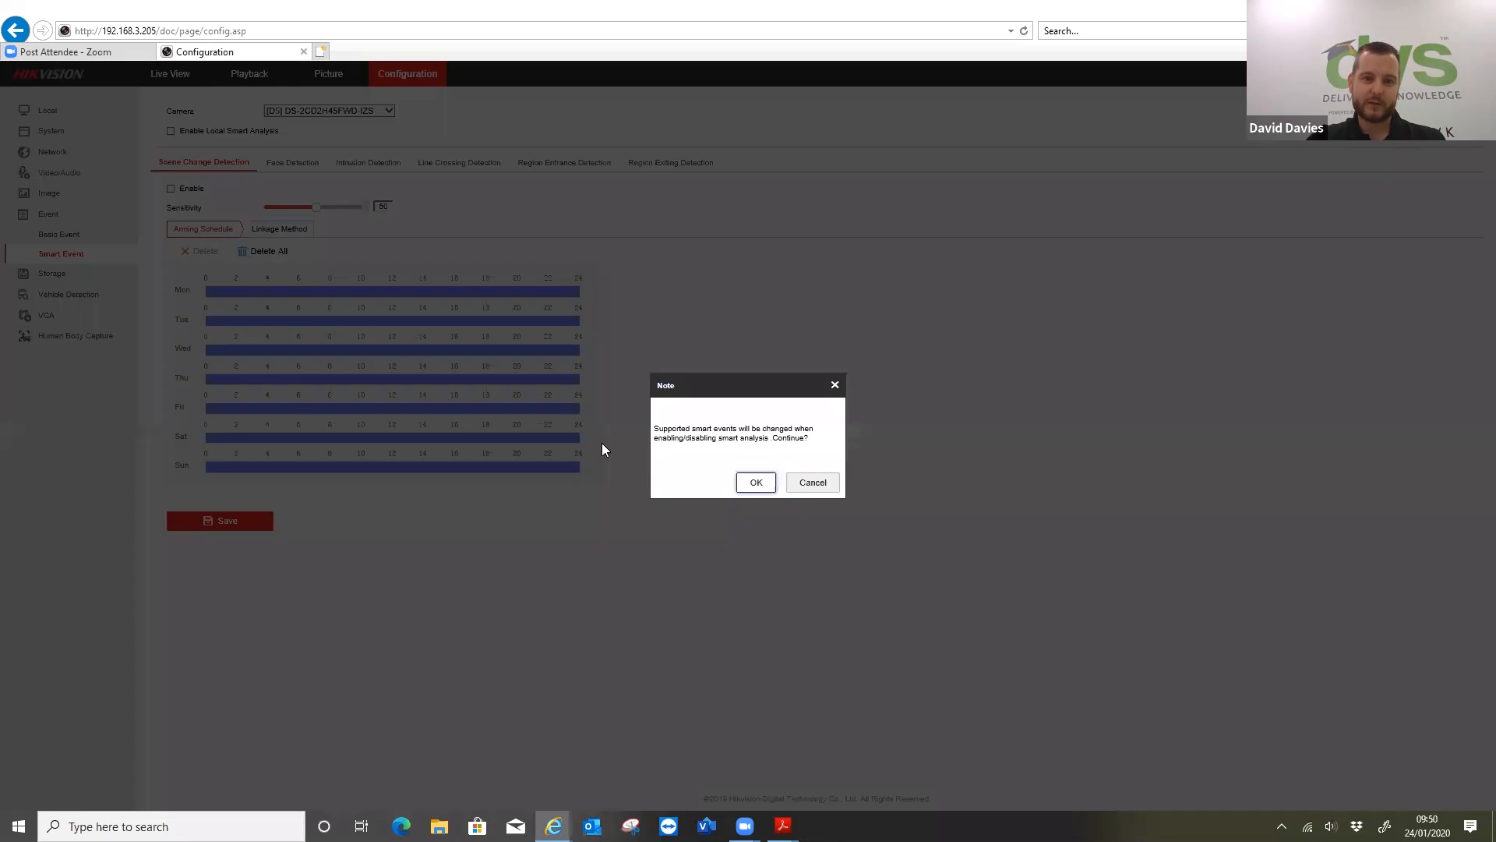
pyautogui.click(755, 482)
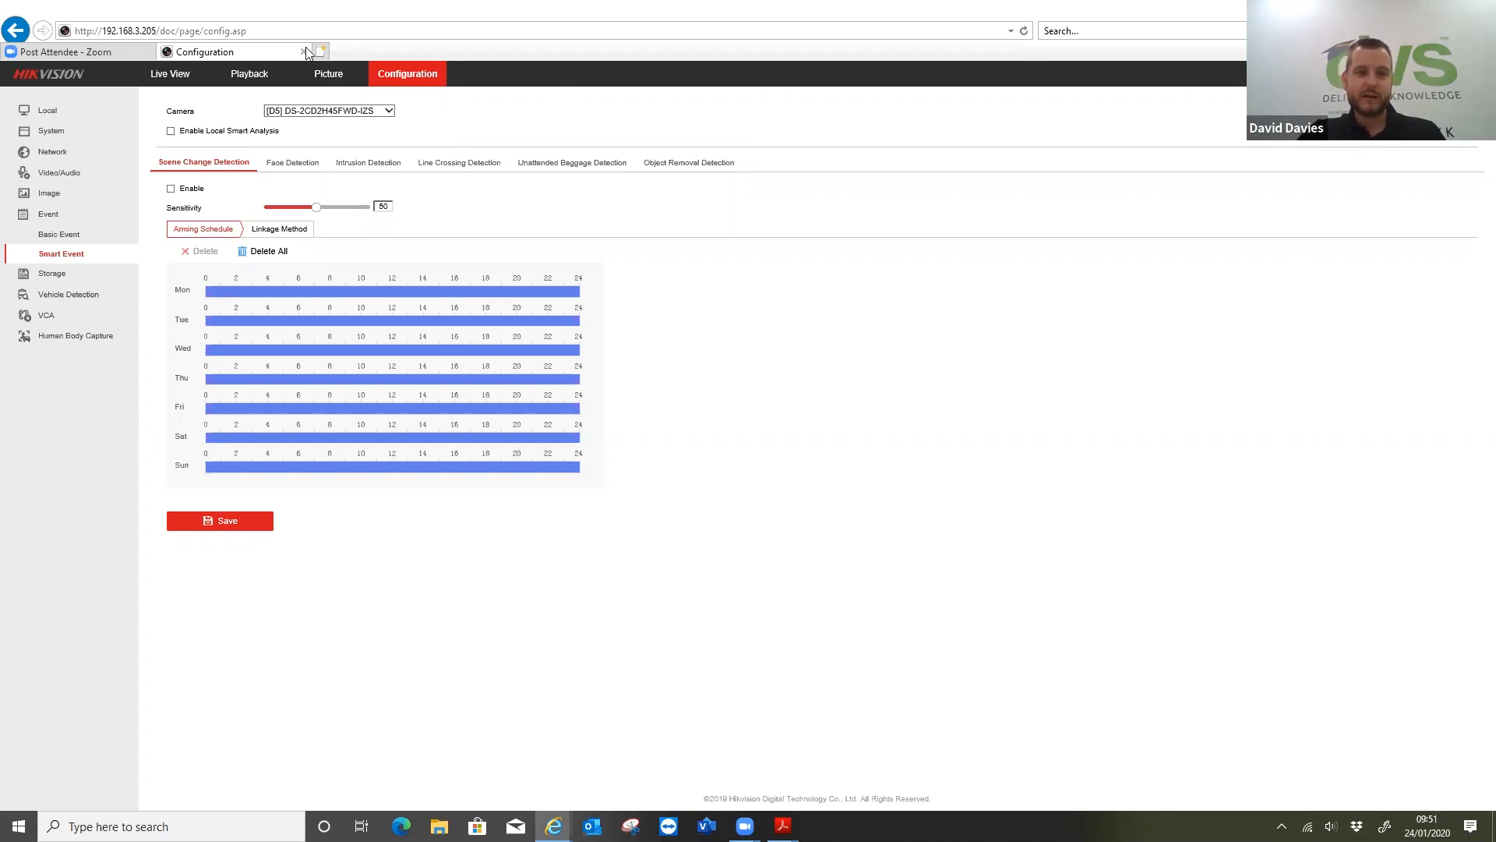
pyautogui.click(171, 131)
pyautogui.click(756, 483)
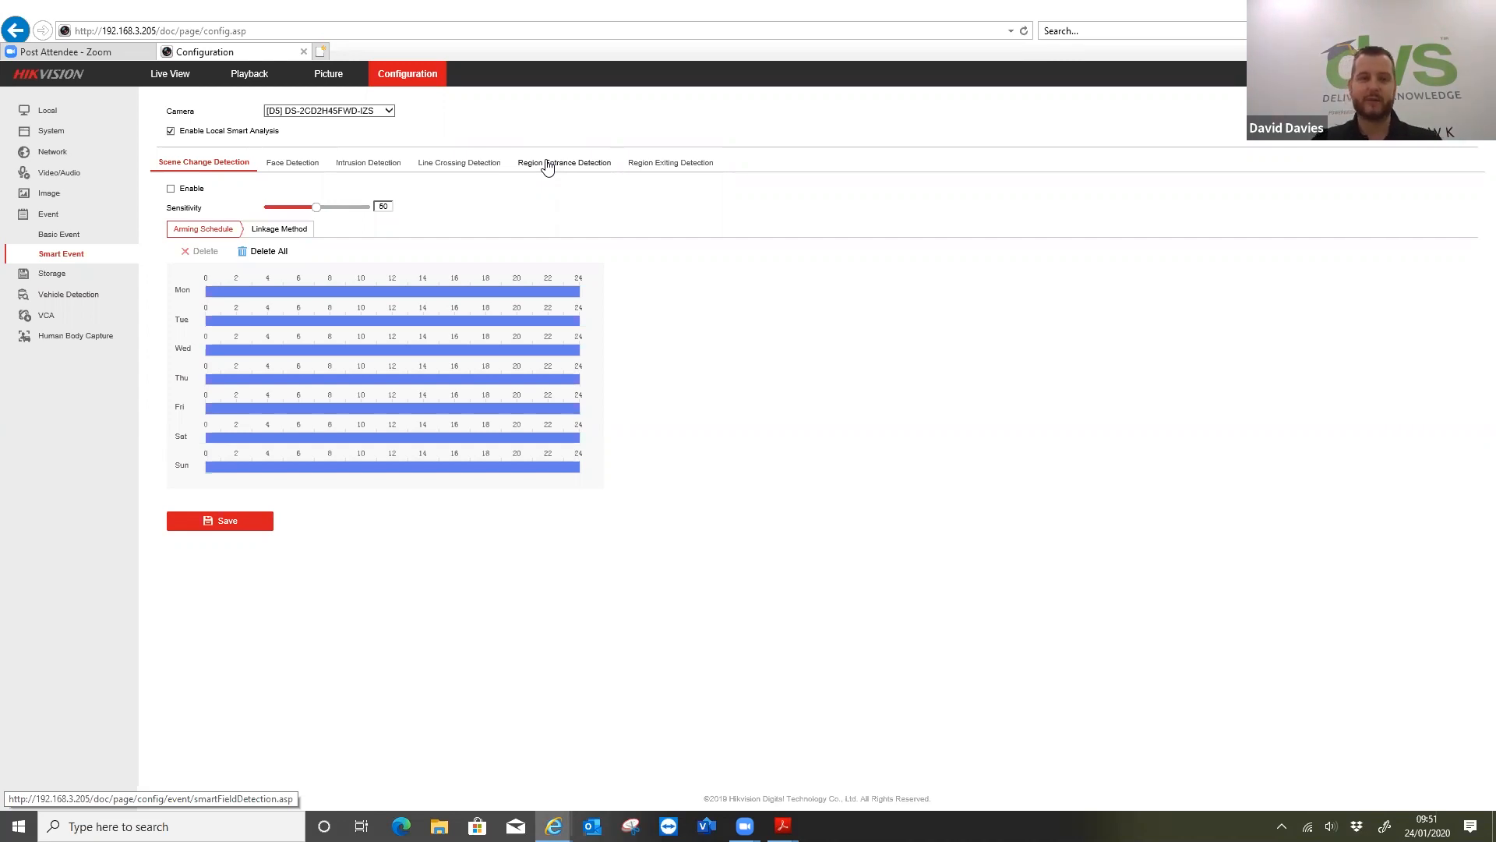
# Open the intrusion detection settings and log back in as admin with the account password
pyautogui.click(379, 166)
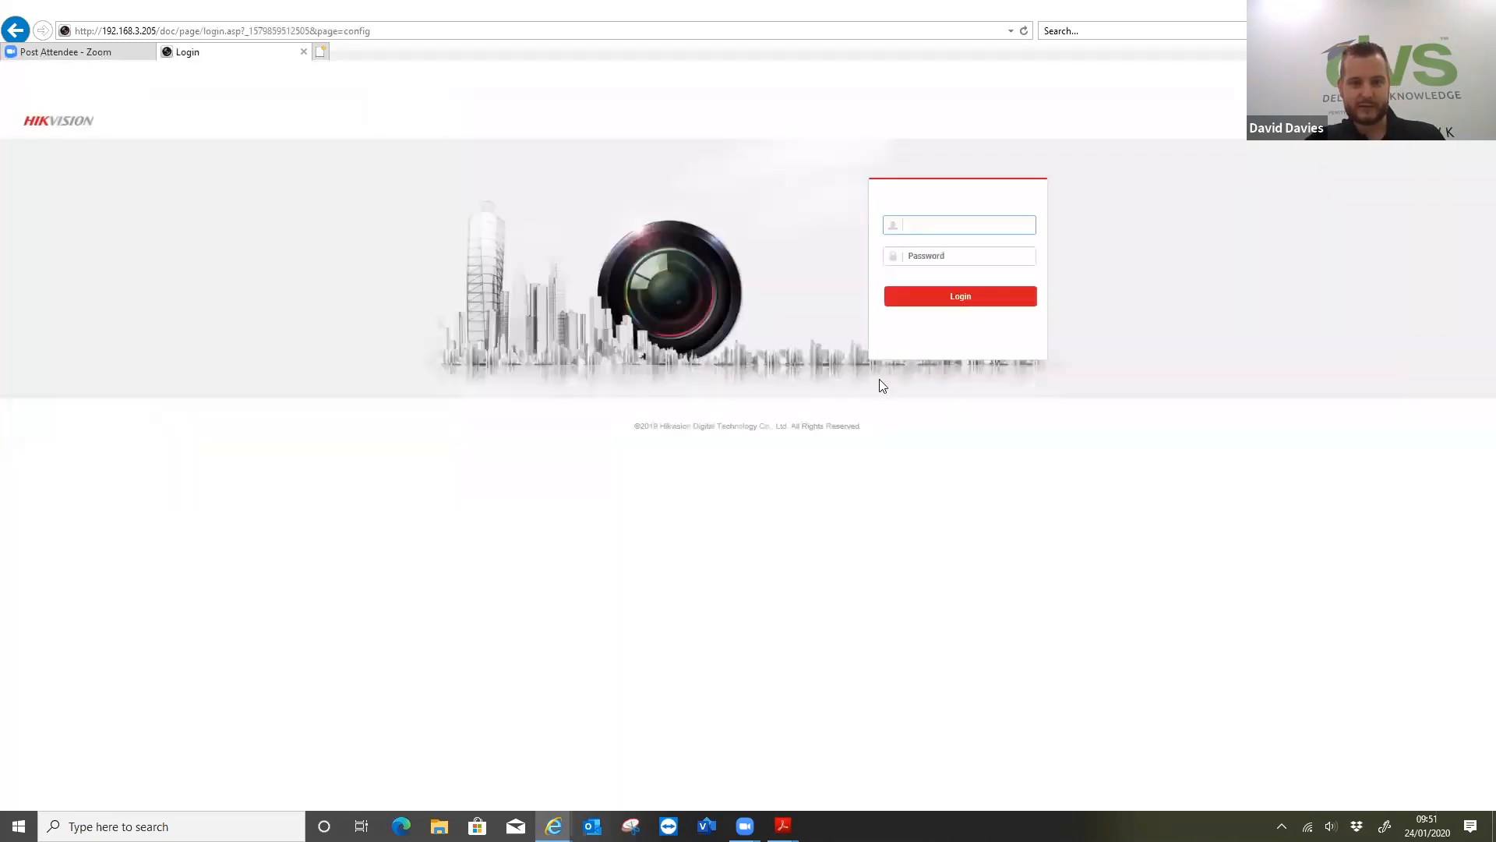
pyautogui.write('admin')
pyautogui.press('Tab')
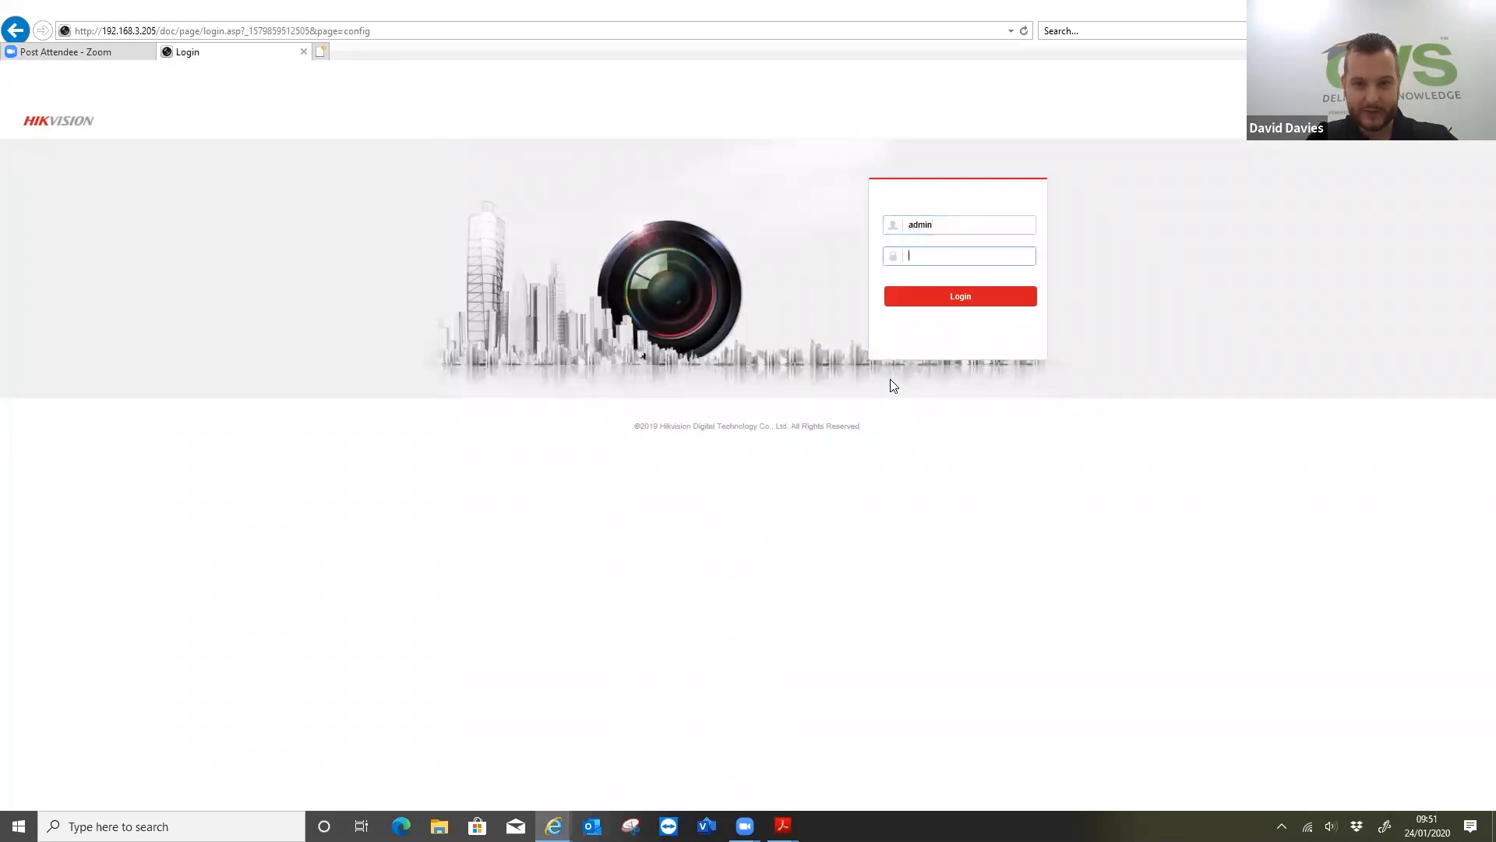
pyautogui.write('****')
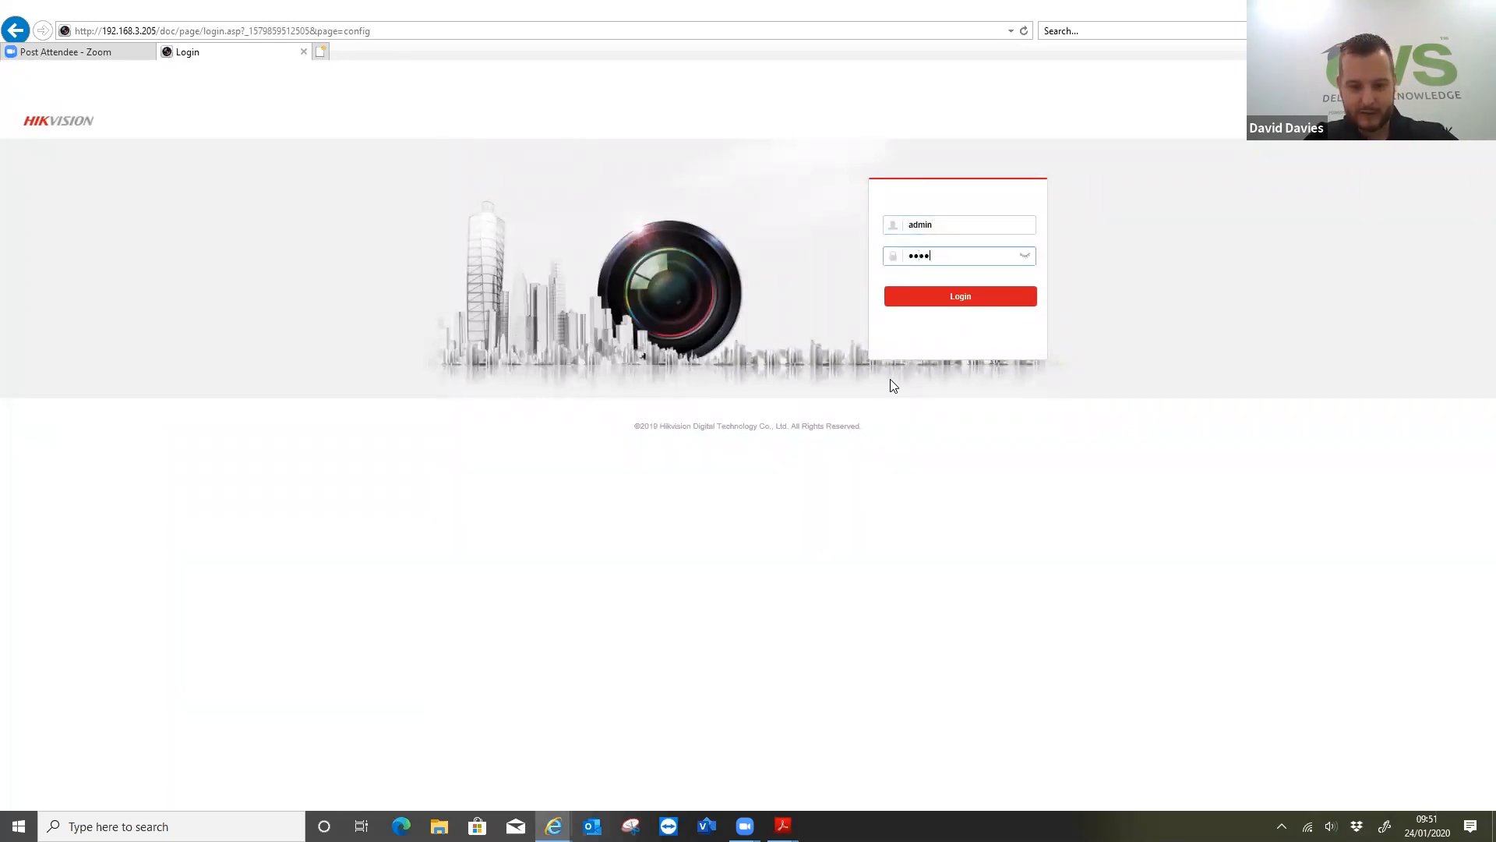
pyautogui.write('******')
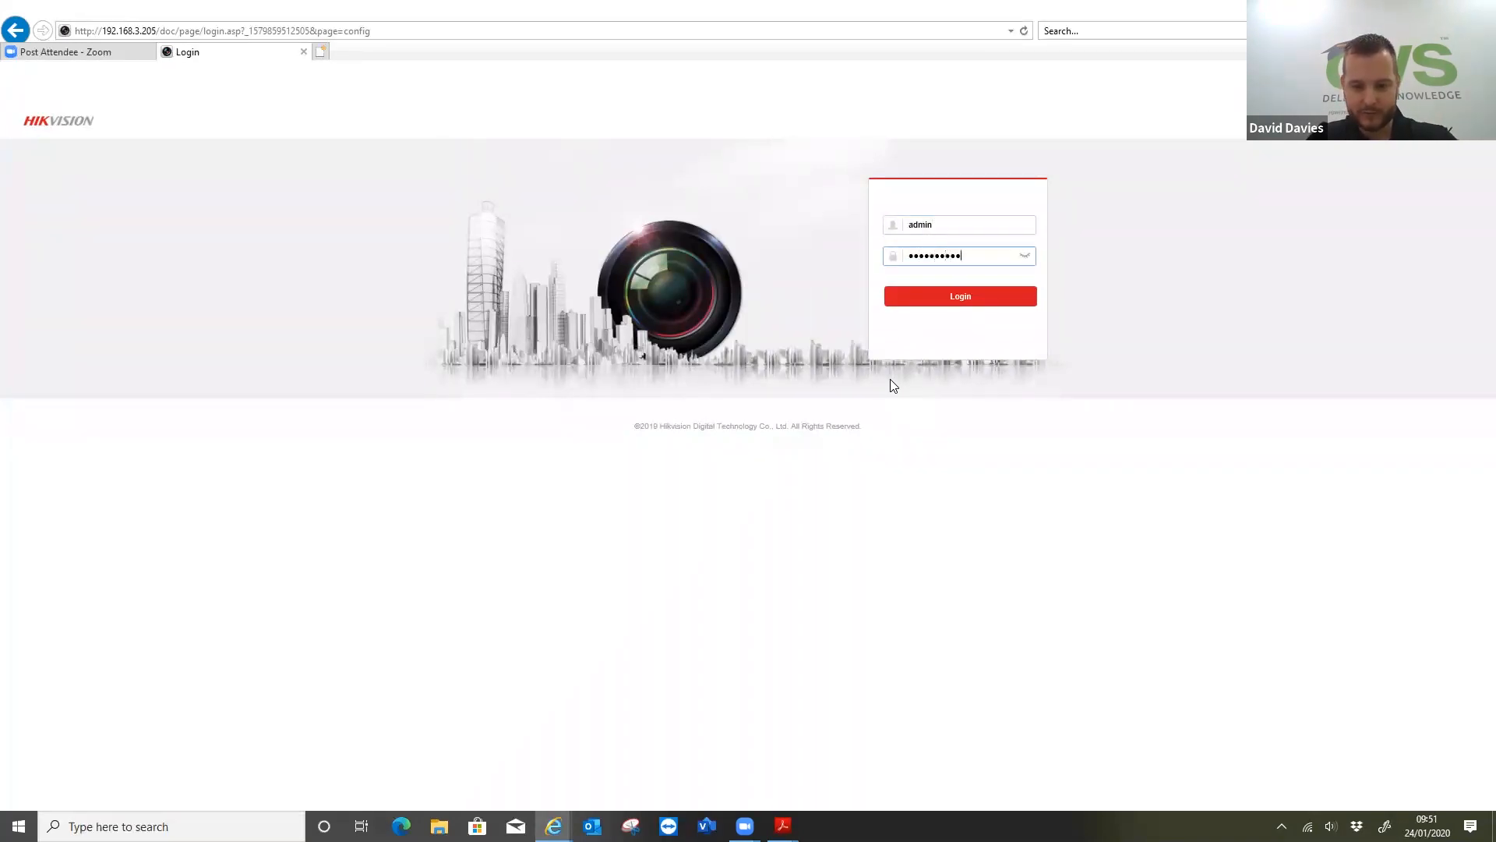
pyautogui.press('Return')
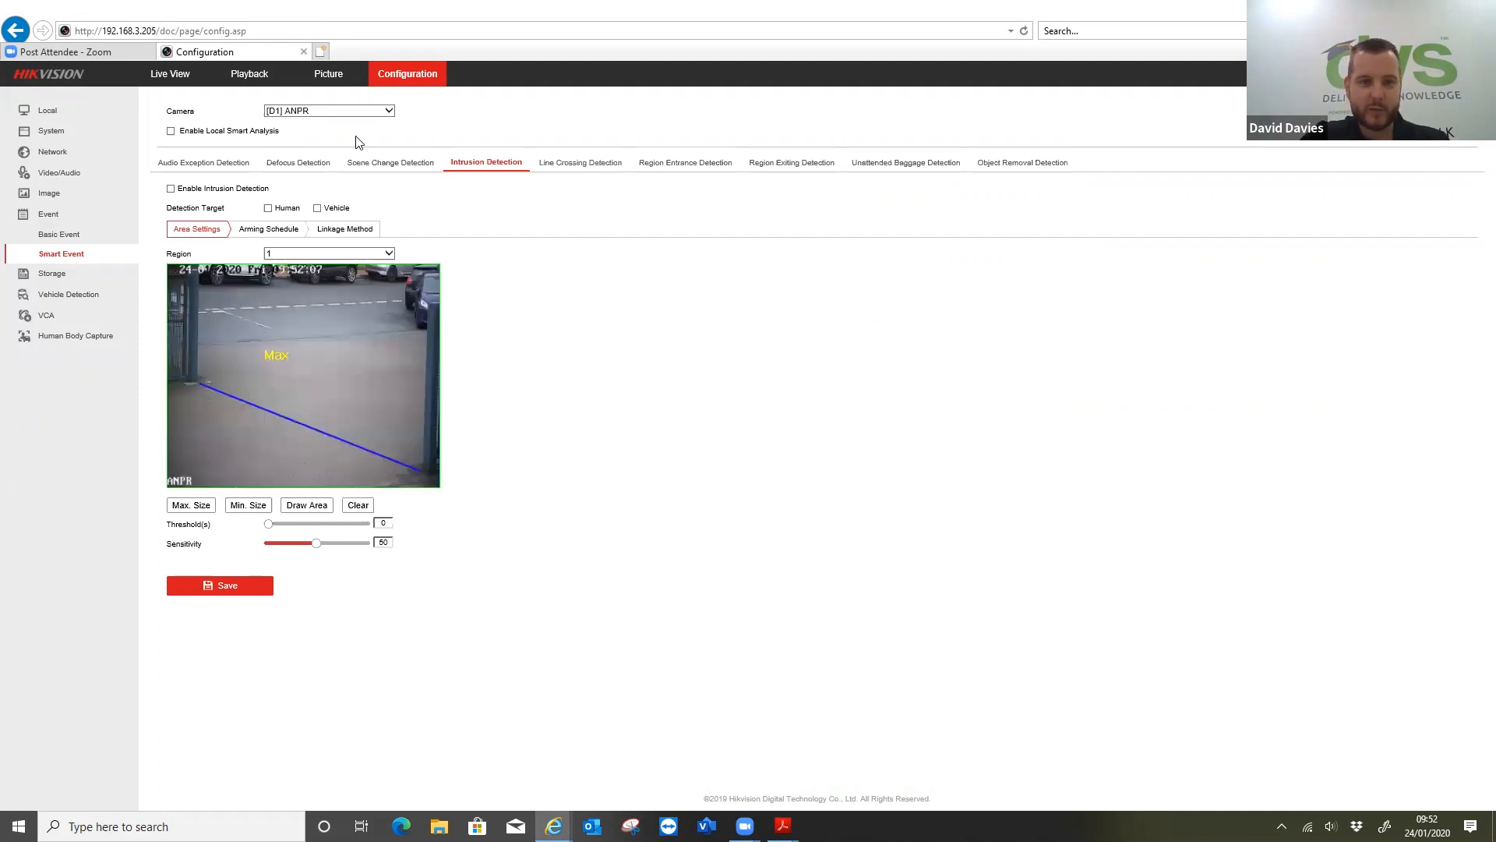
# Enable intrusion detection on camera D5 with Human and Vehicle as detection targets and save the settings
pyautogui.click(360, 111)
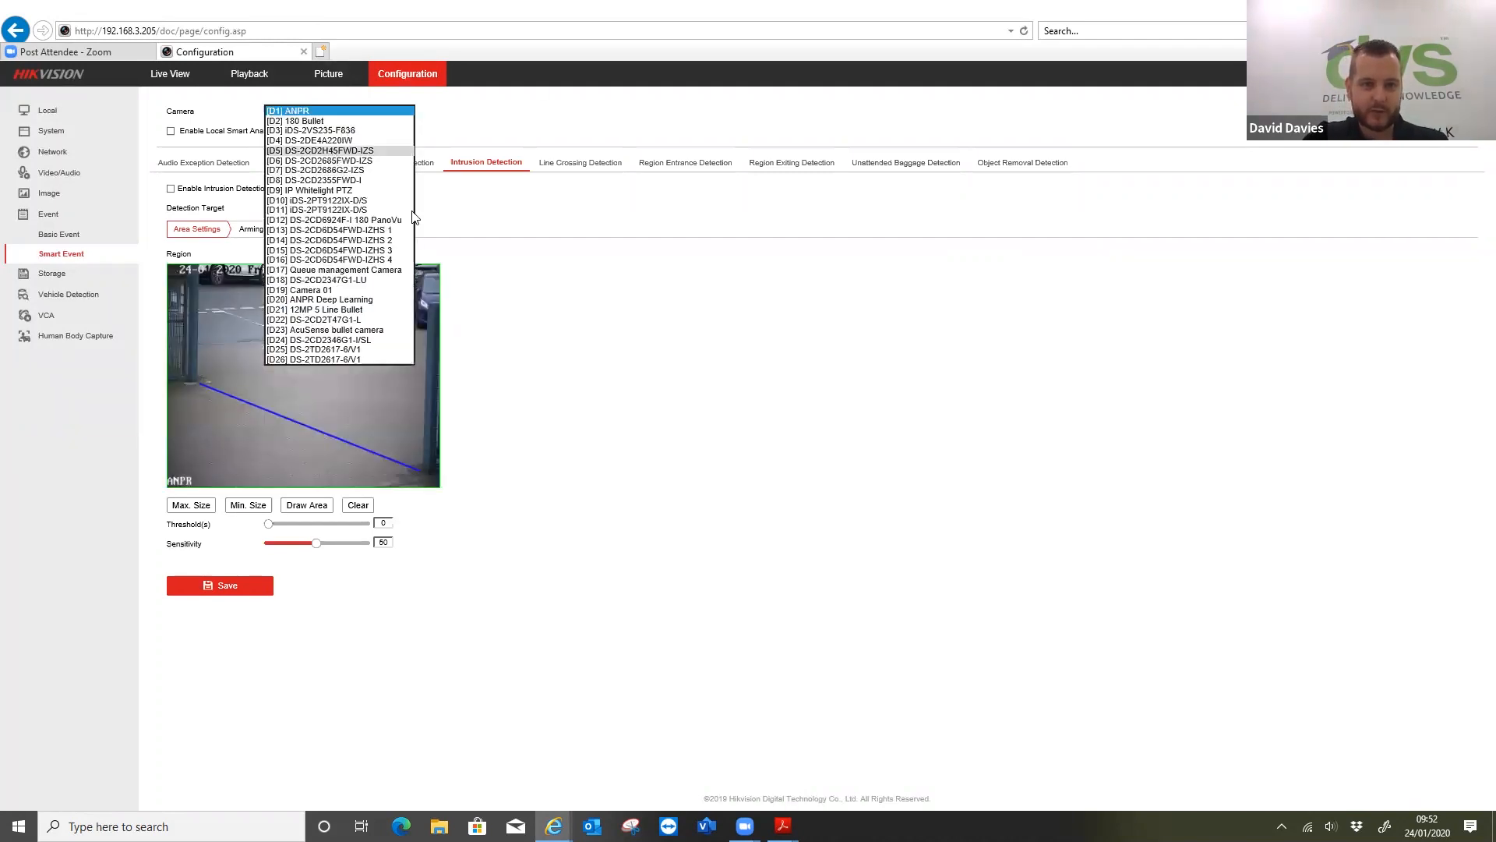
pyautogui.click(335, 151)
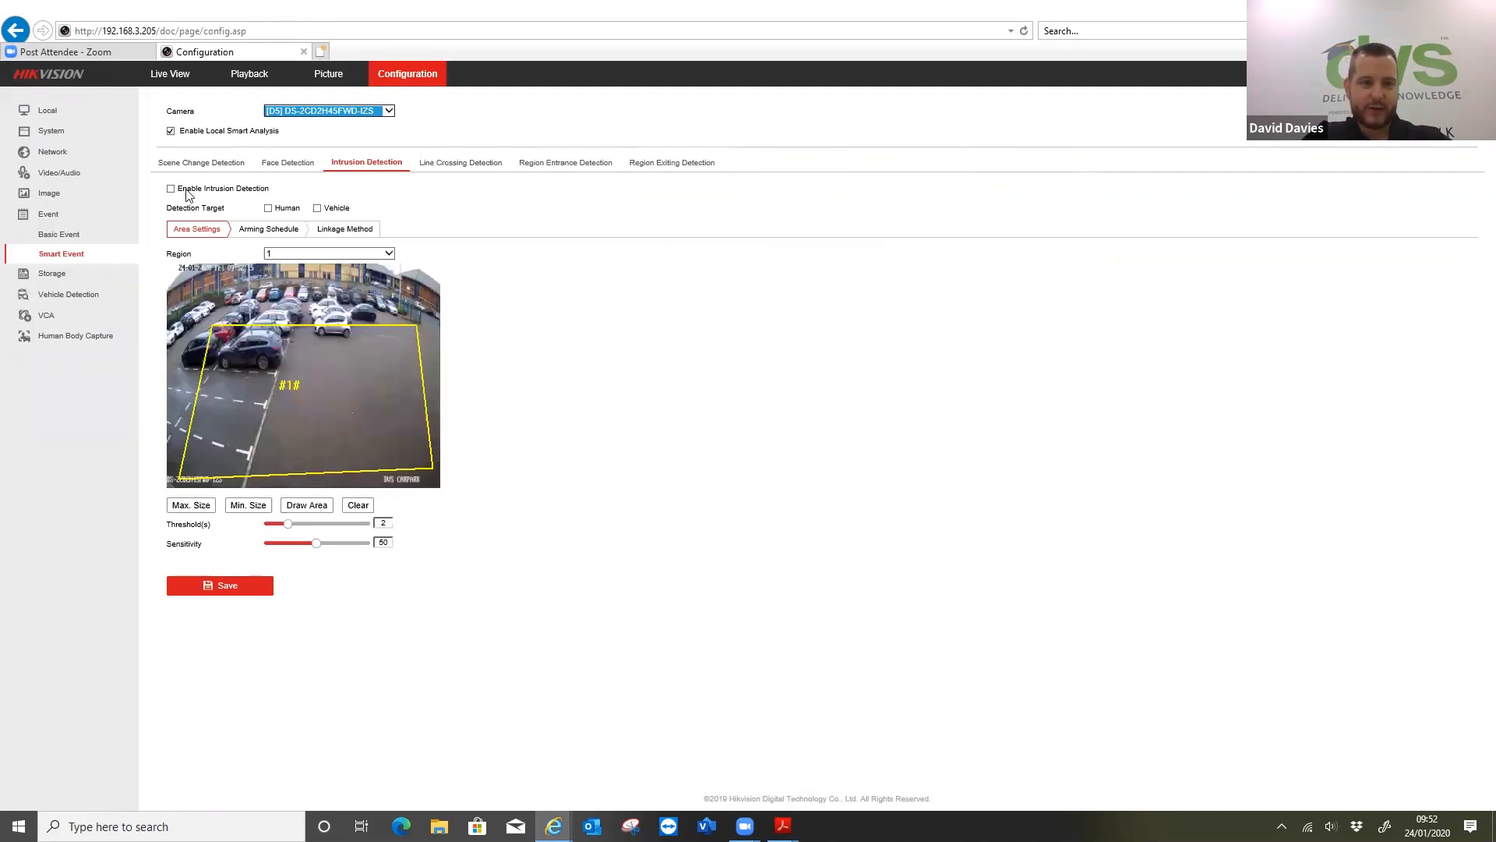
pyautogui.click(170, 188)
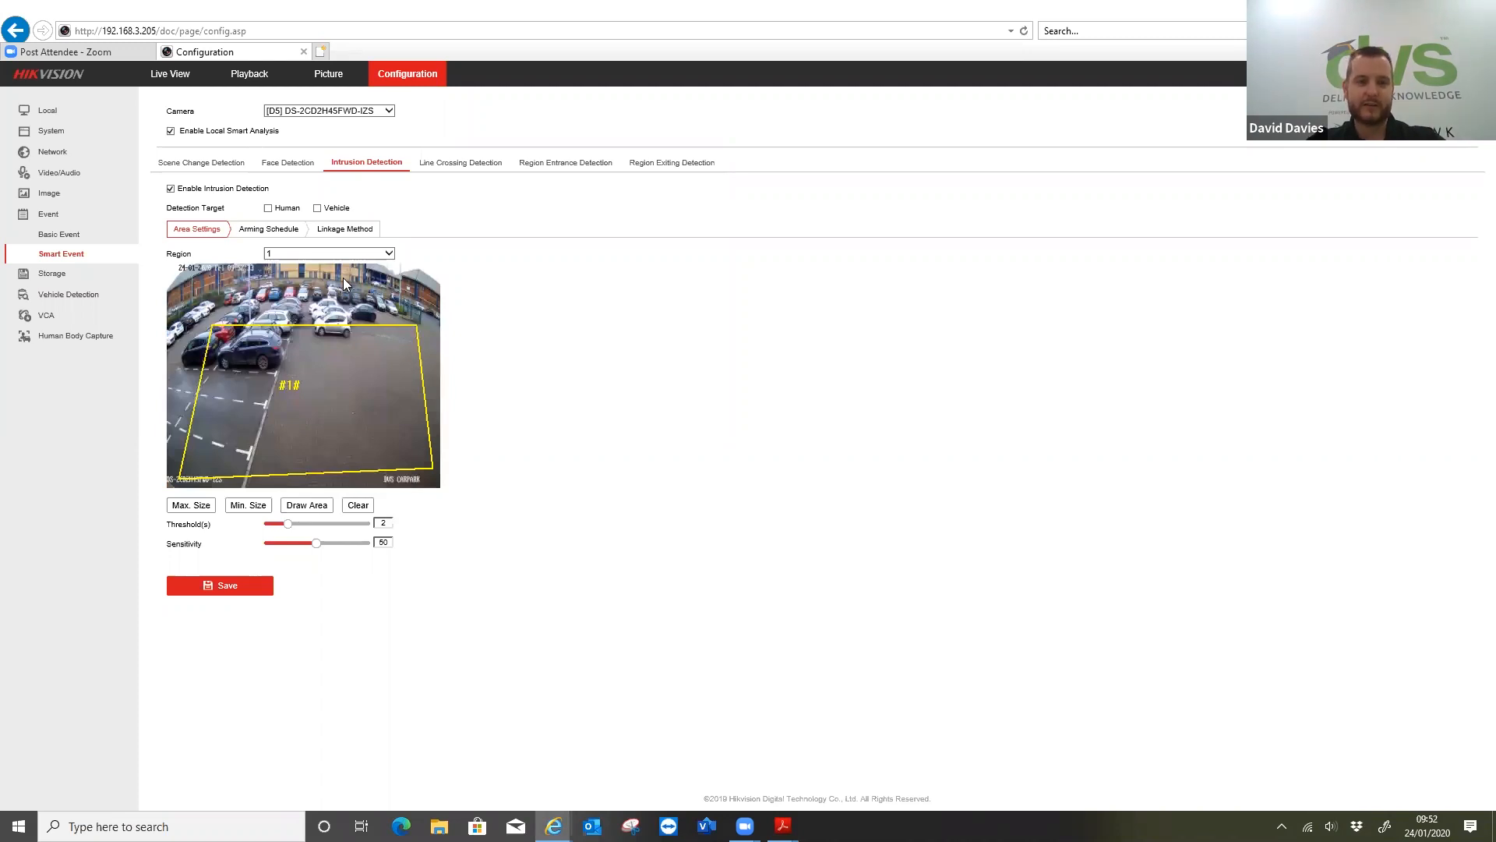
pyautogui.click(268, 209)
pyautogui.click(317, 208)
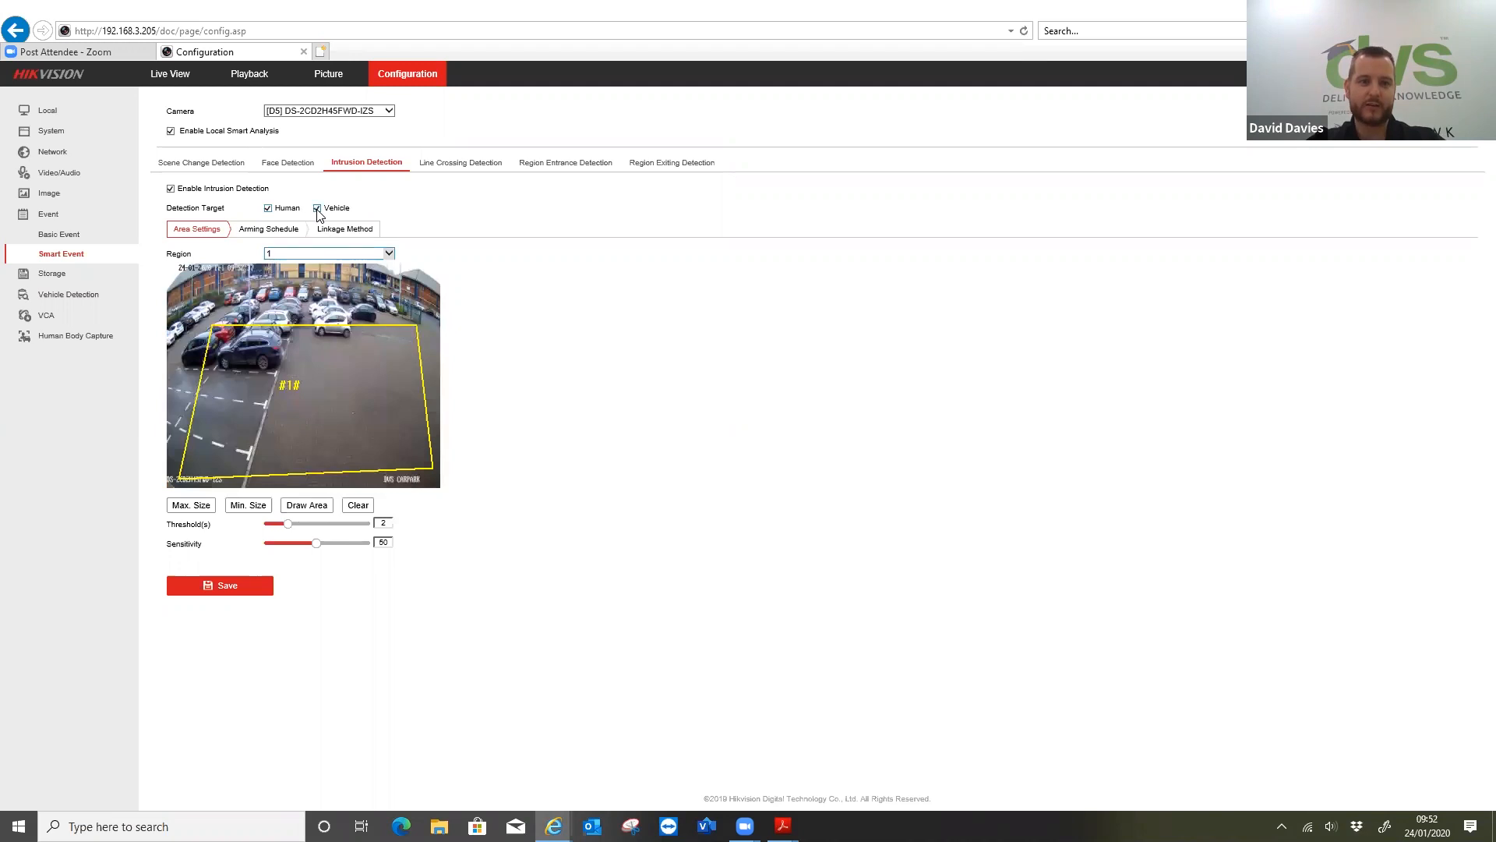
pyautogui.click(246, 595)
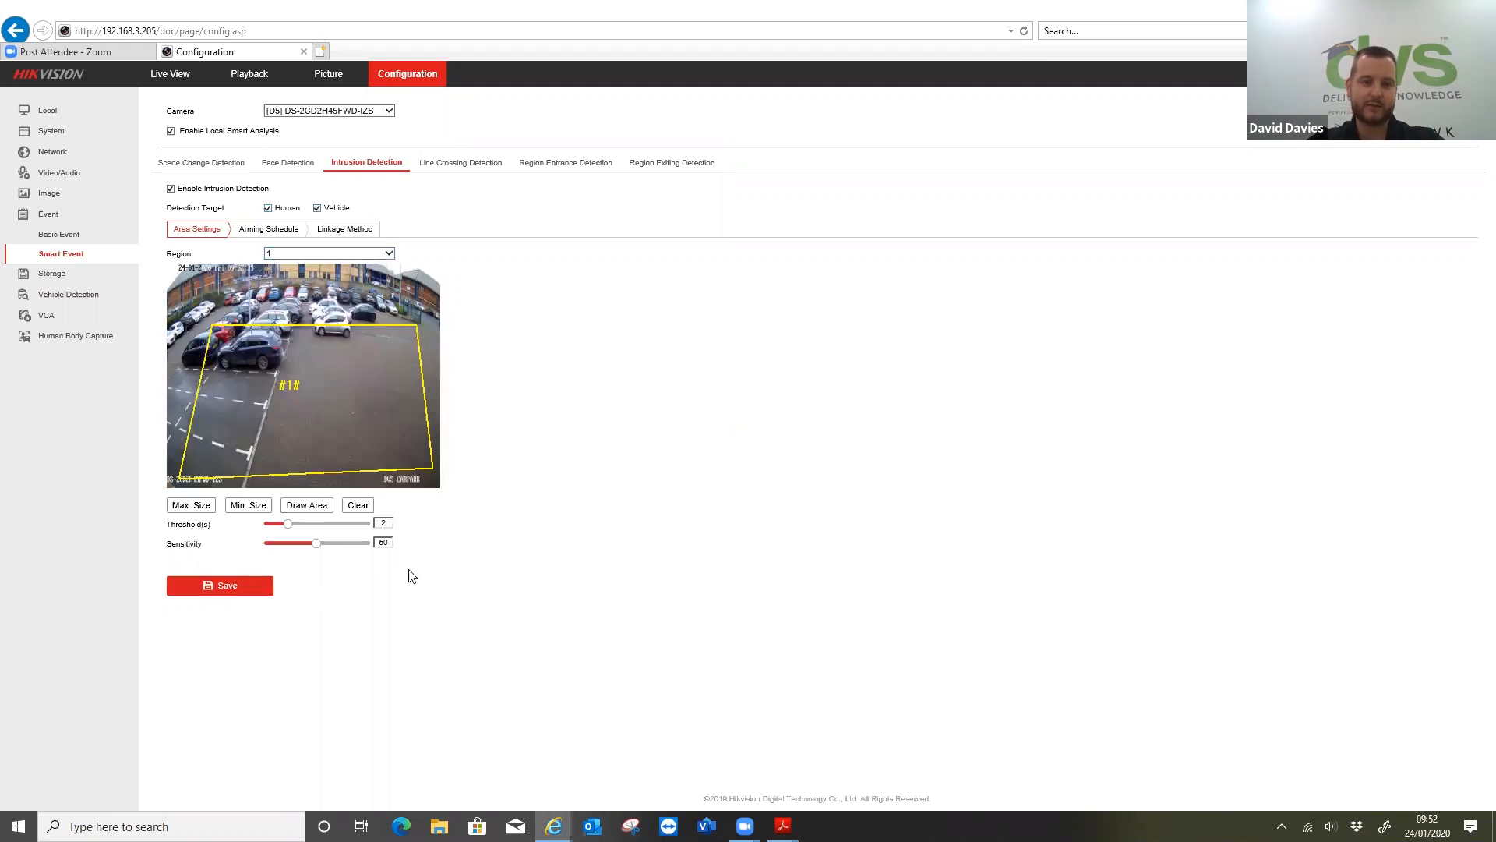
# Try to enlarge intrusion region 1 by moving its upper-left corner outward over the car park
pyautogui.click(295, 253)
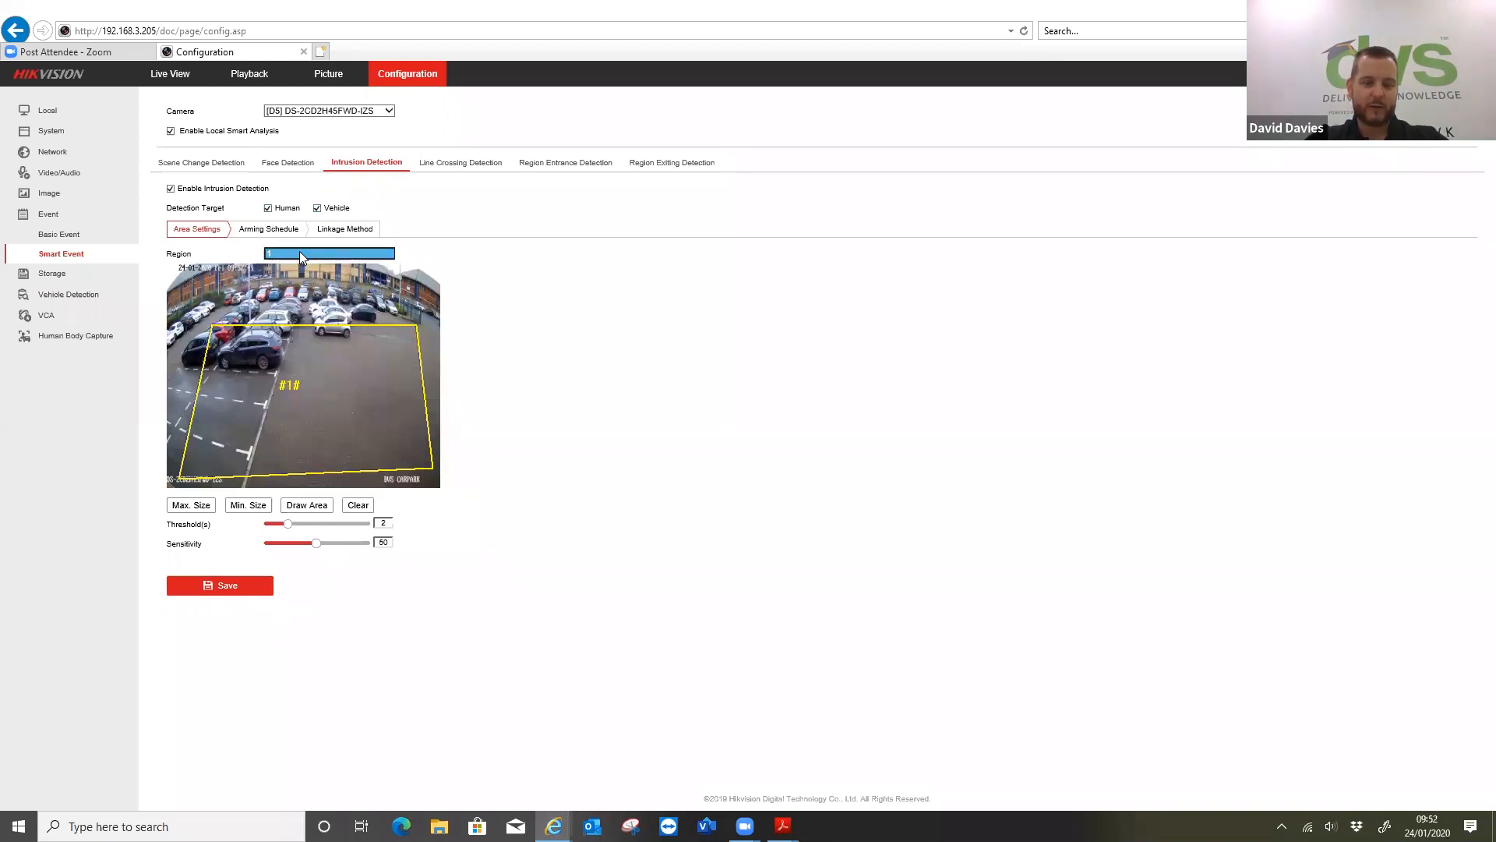
pyautogui.click(297, 507)
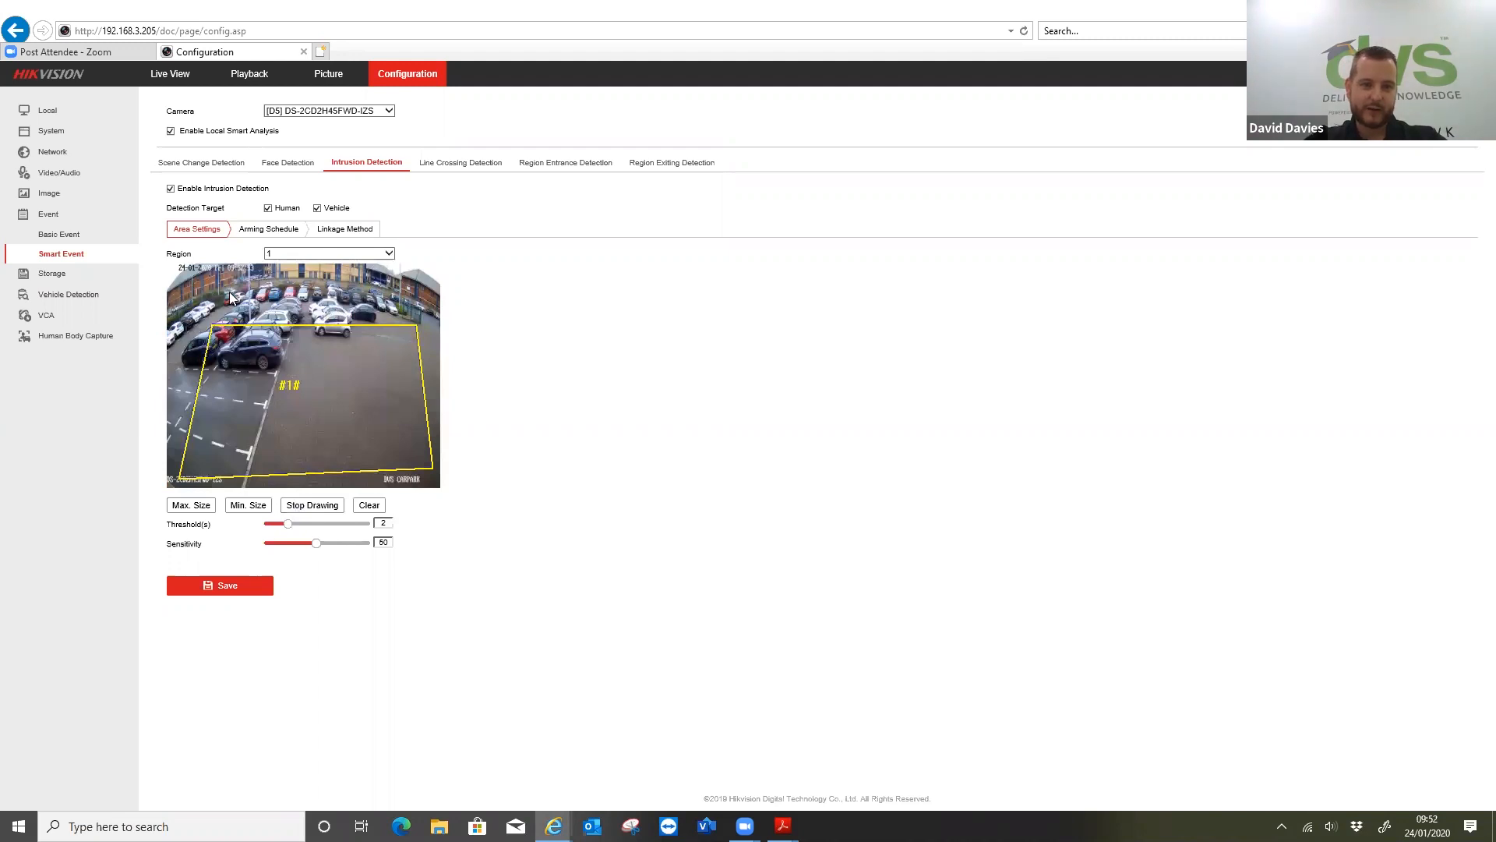
pyautogui.moveTo(211, 325); pyautogui.dragTo(178, 291)
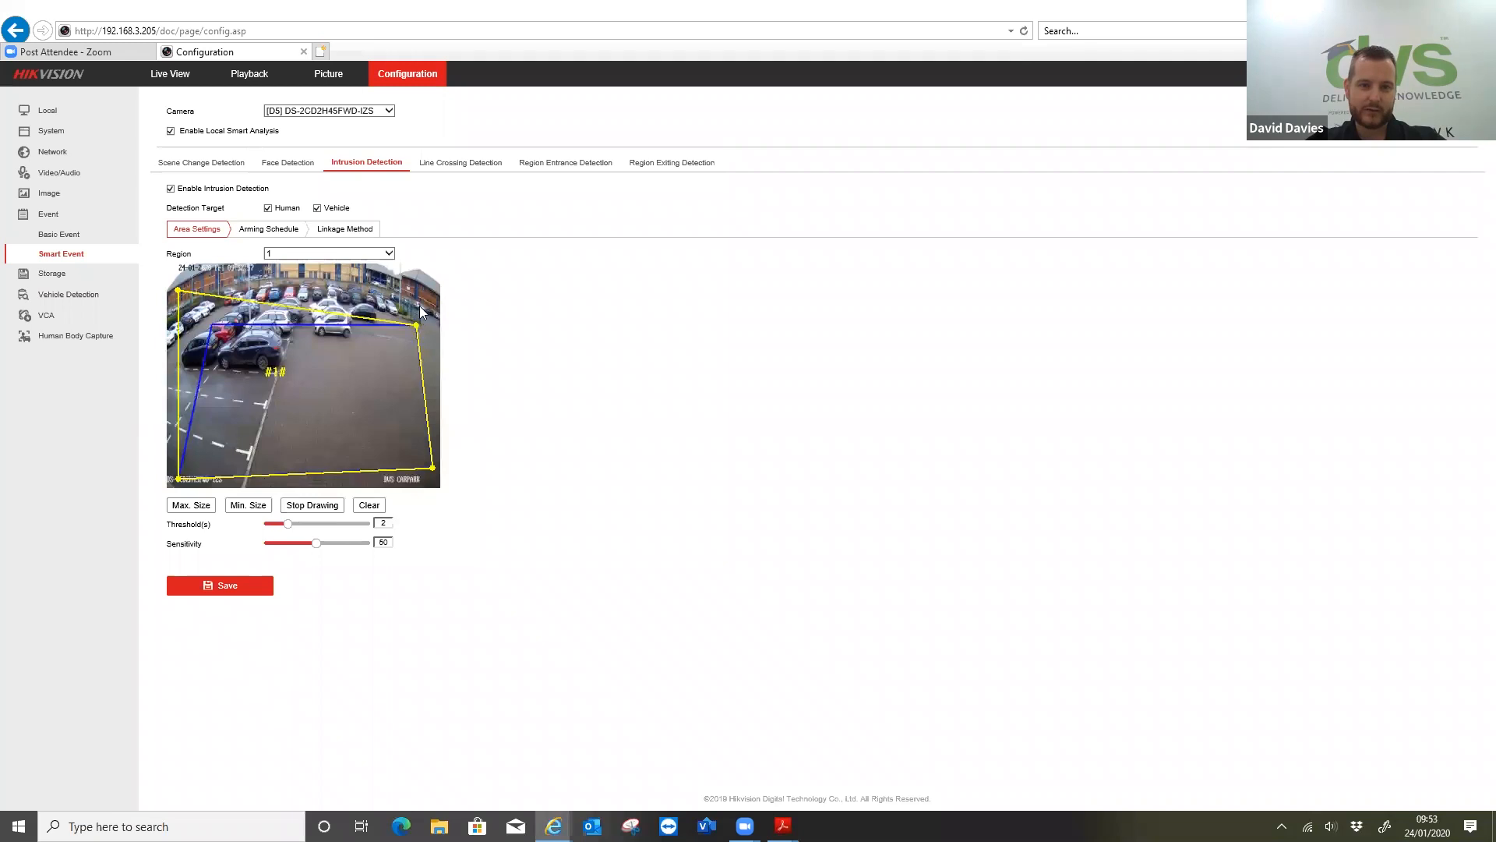
pyautogui.click(310, 506)
# Discard the drawn intrusion region 1 and redraw it as a six-sided polygon around nearly the whole car park
pyautogui.click(366, 508)
pyautogui.click(756, 483)
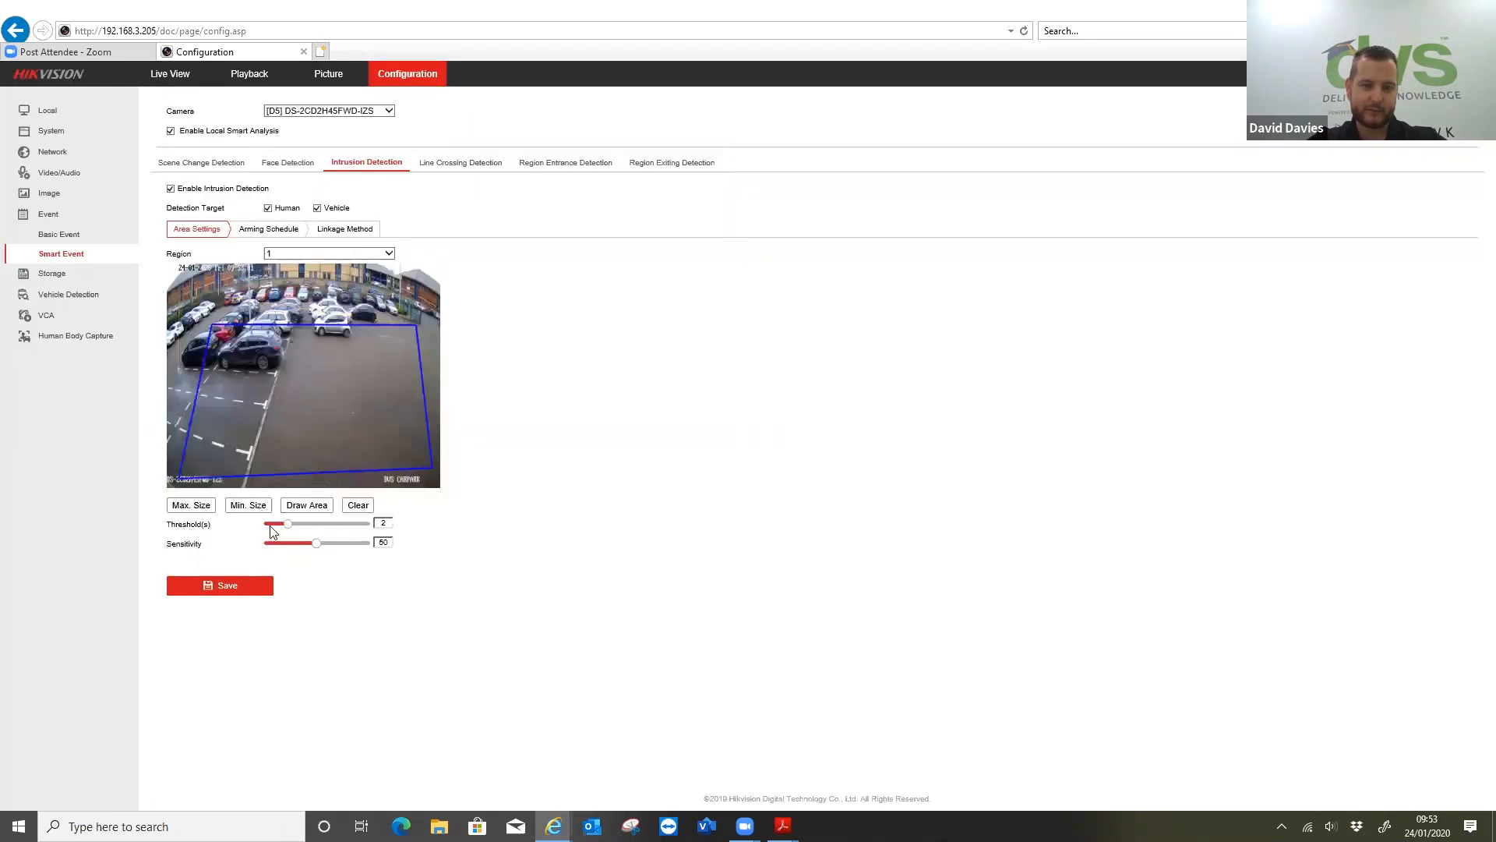
pyautogui.click(312, 506)
pyautogui.click(182, 302)
pyautogui.click(221, 283)
pyautogui.click(420, 296)
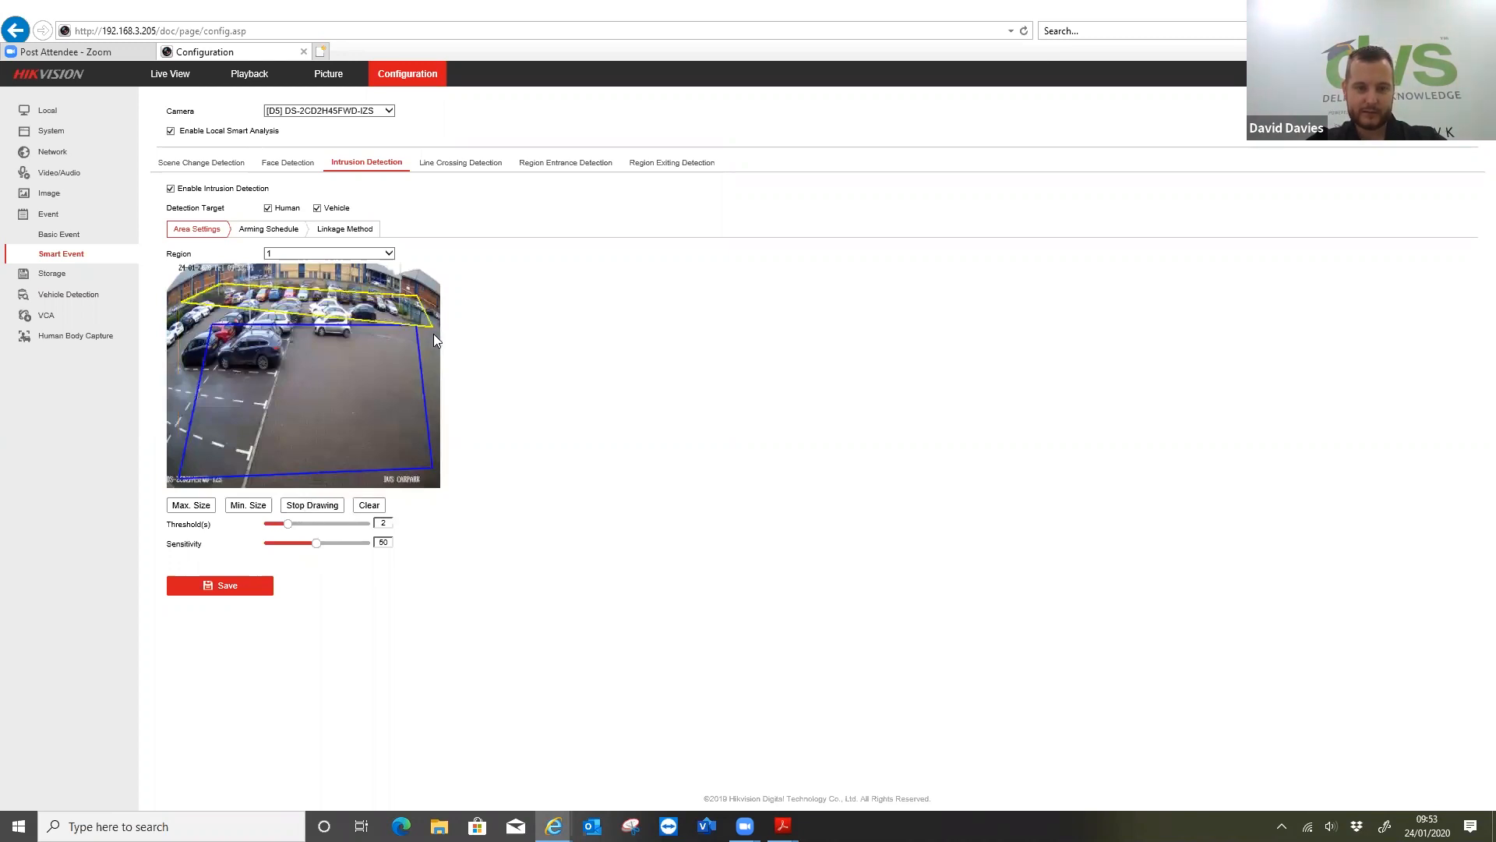
pyautogui.click(431, 472)
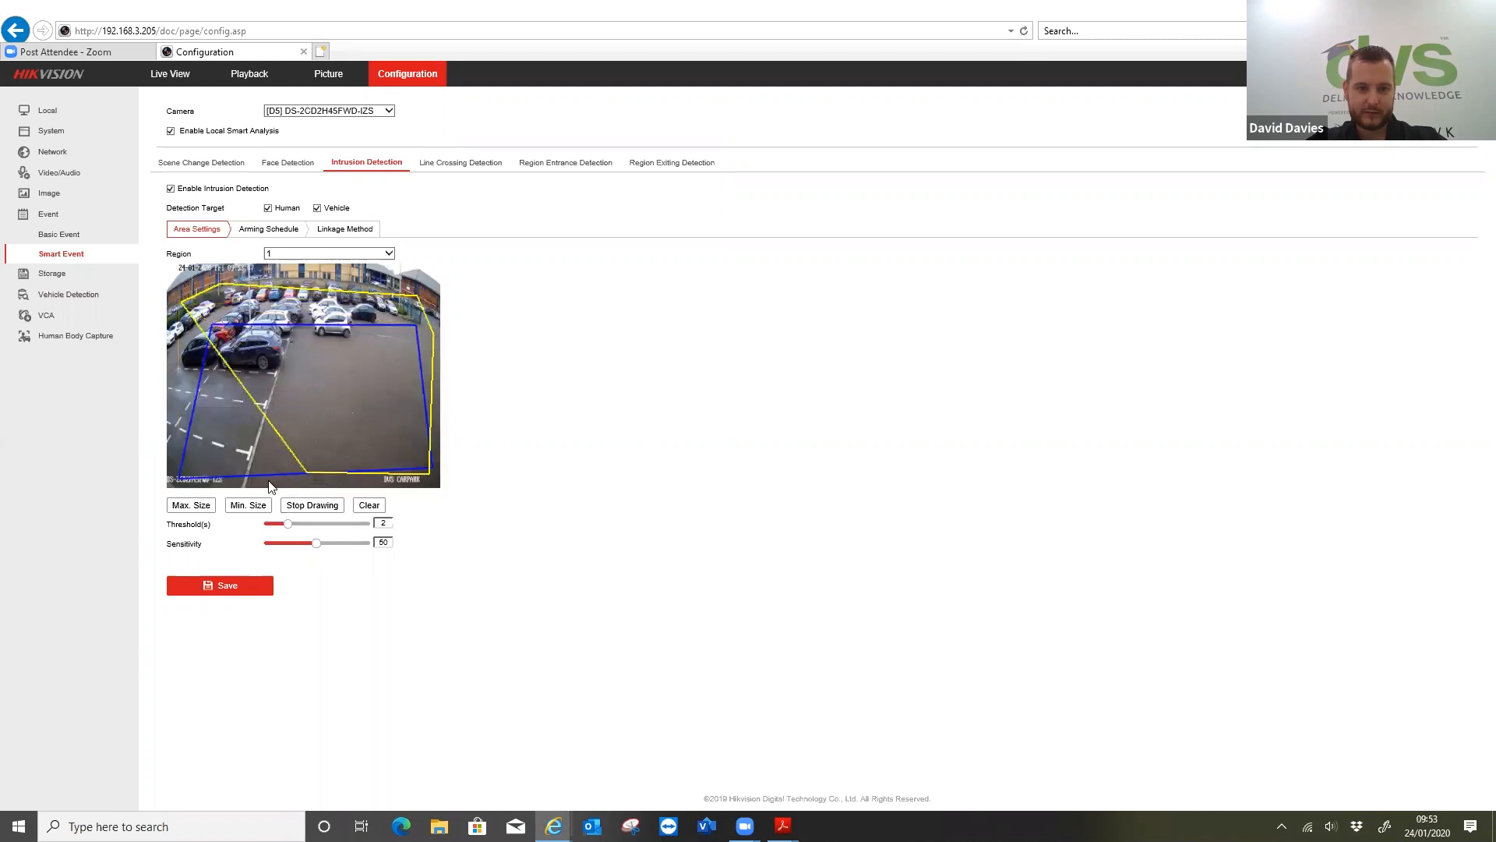
pyautogui.click(170, 484)
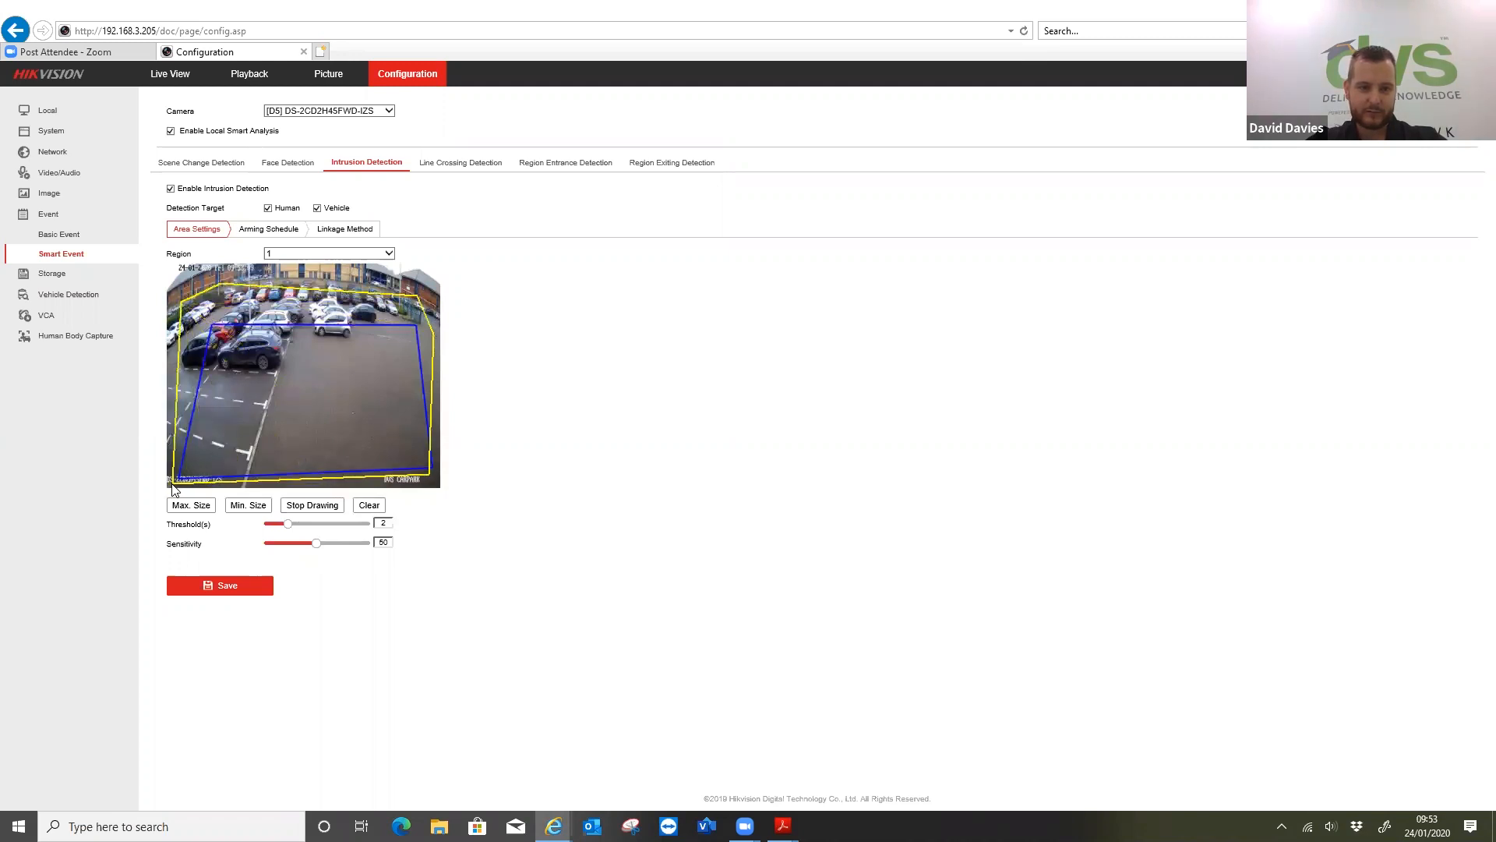
pyautogui.rightClick(173, 489)
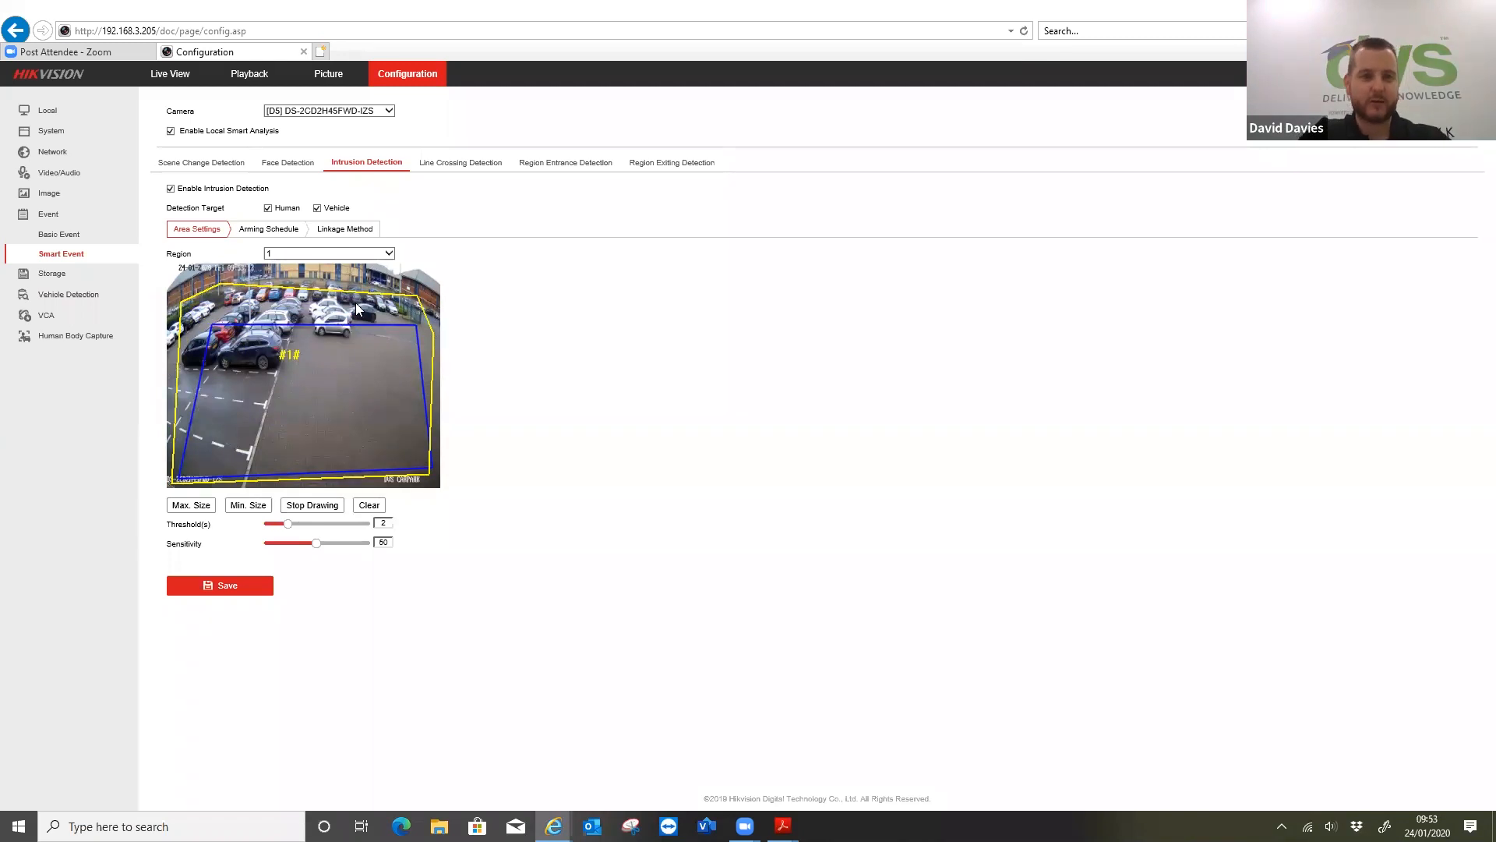
pyautogui.click(315, 505)
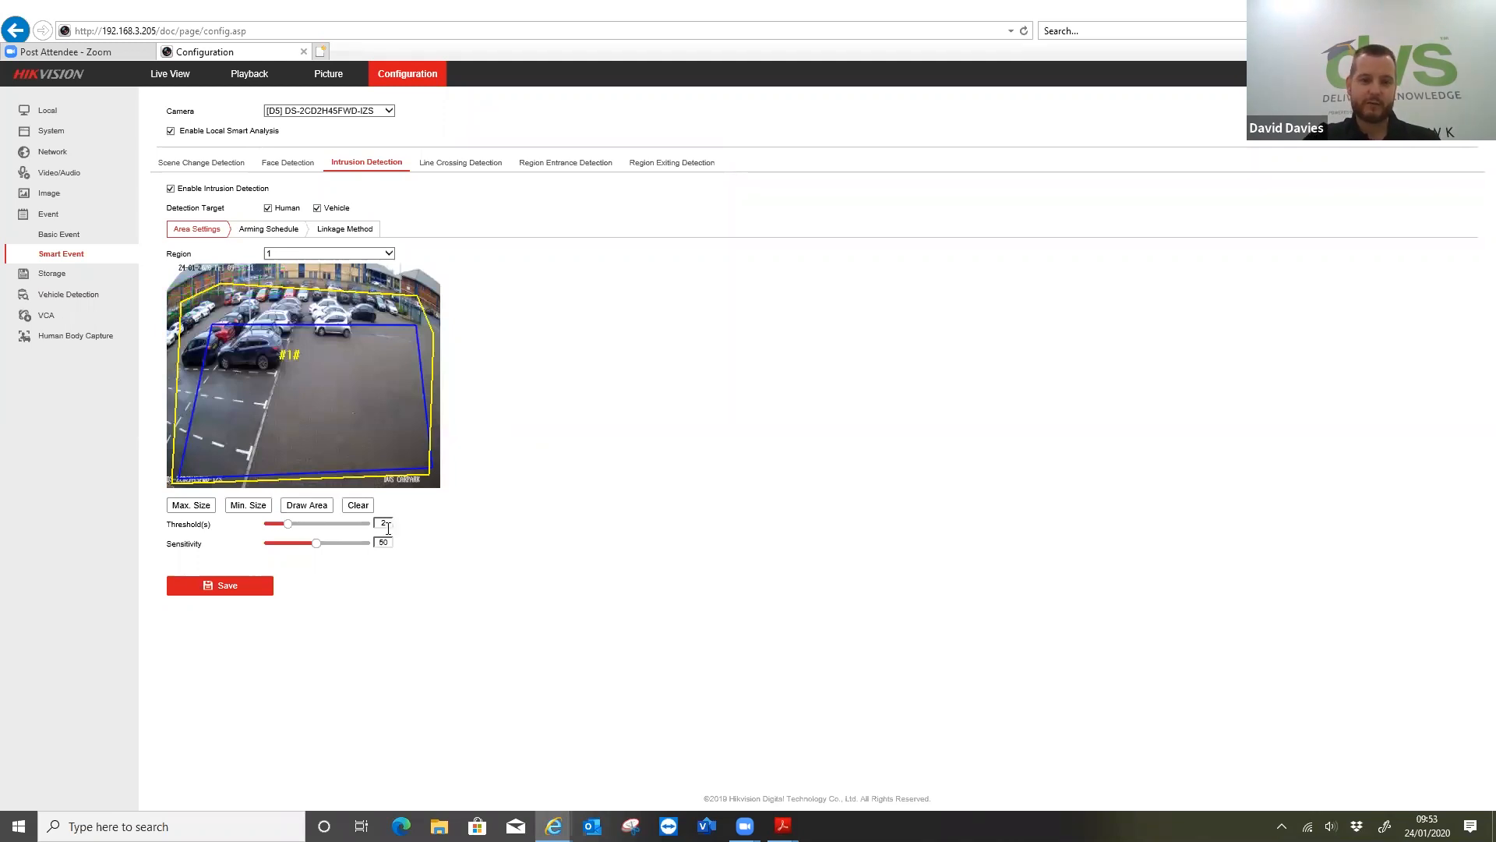
# Set the intrusion threshold for region 1 to 10 seconds and save the area settings
pyautogui.moveTo(288, 524); pyautogui.dragTo(372, 535)
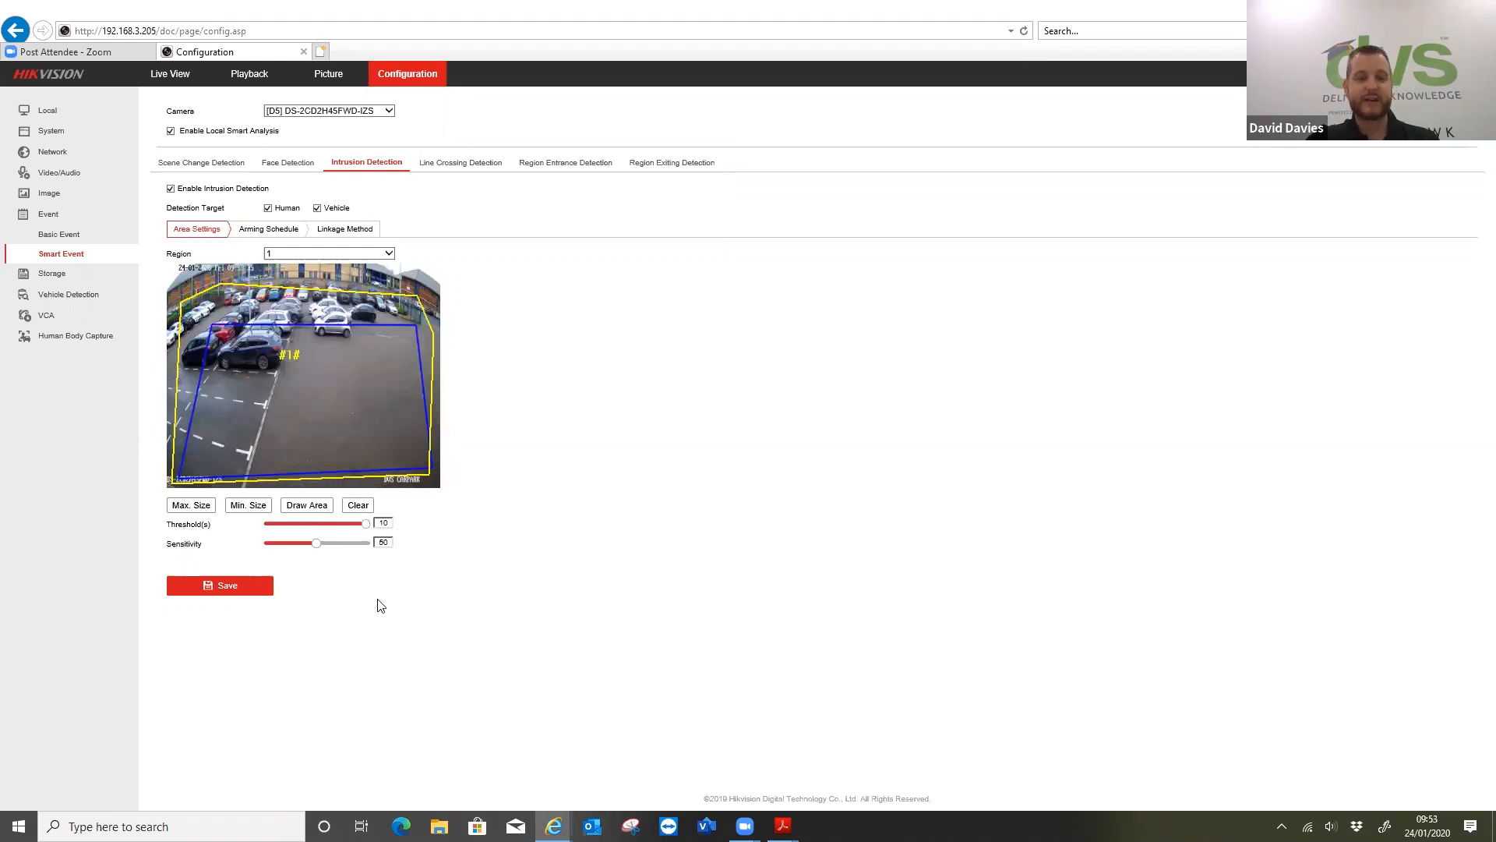
pyautogui.click(259, 586)
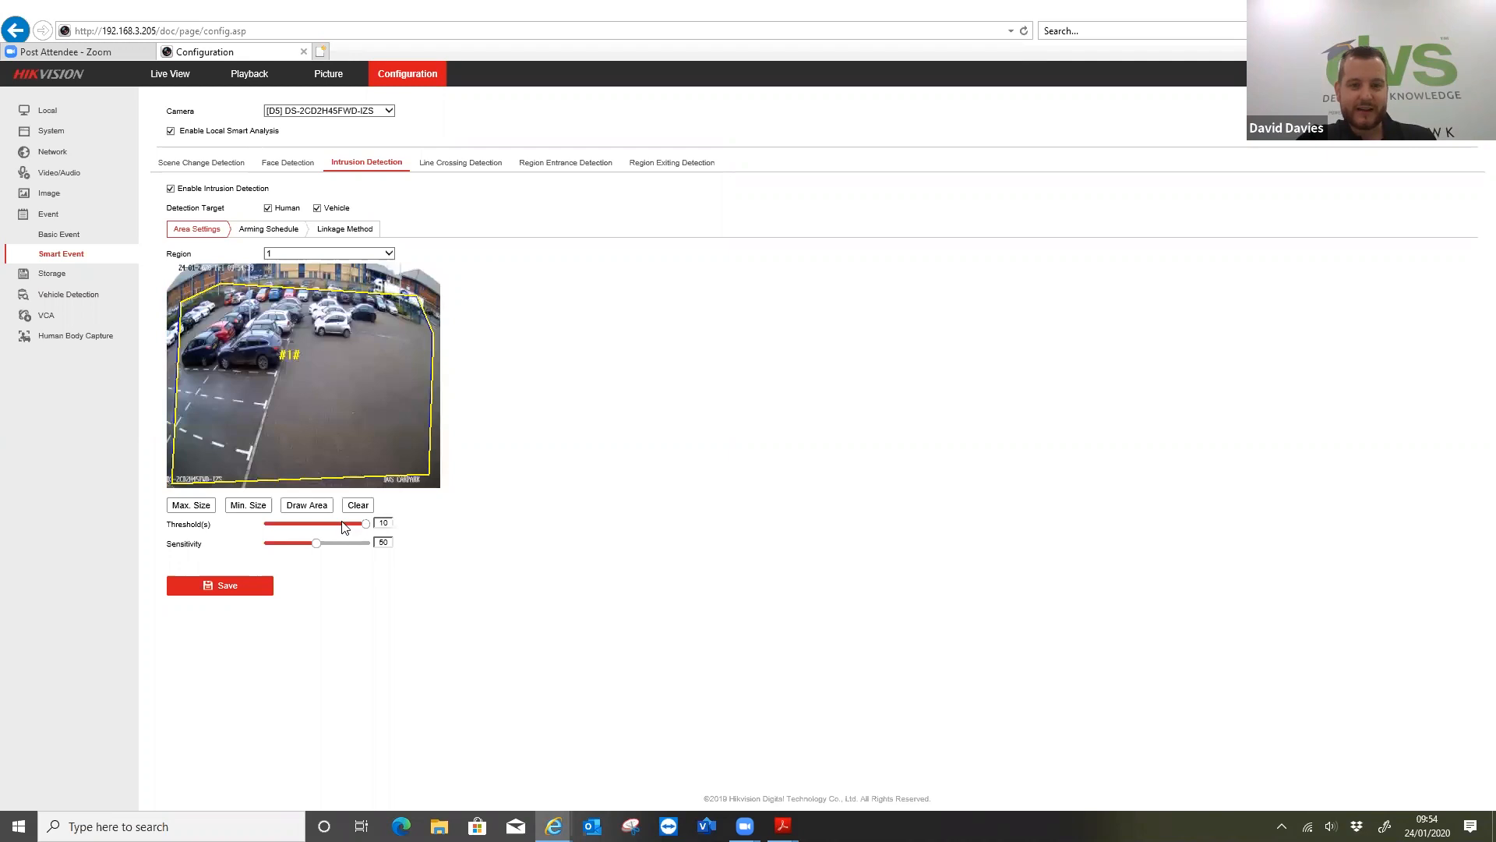
# Set the intrusion threshold for region 1 to 2 seconds and save the area settings
pyautogui.doubleClick(388, 521)
pyautogui.write('2')
pyautogui.click(262, 587)
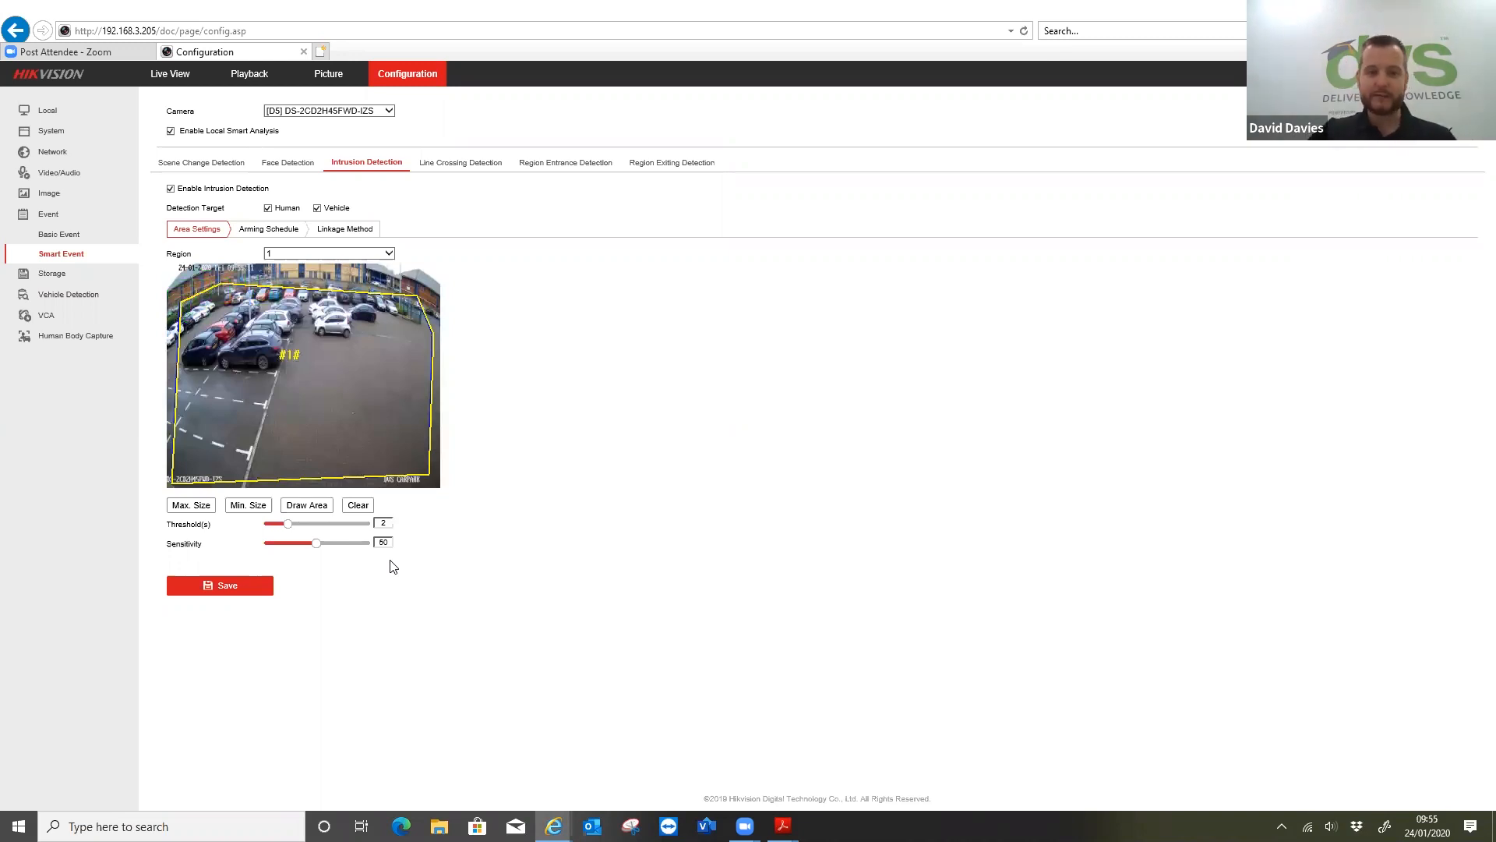
# Review the intrusion arming schedule and enable Send Email, Notify Surveillance Center and Full Screen Monitoring as linkage actions
pyautogui.click(263, 232)
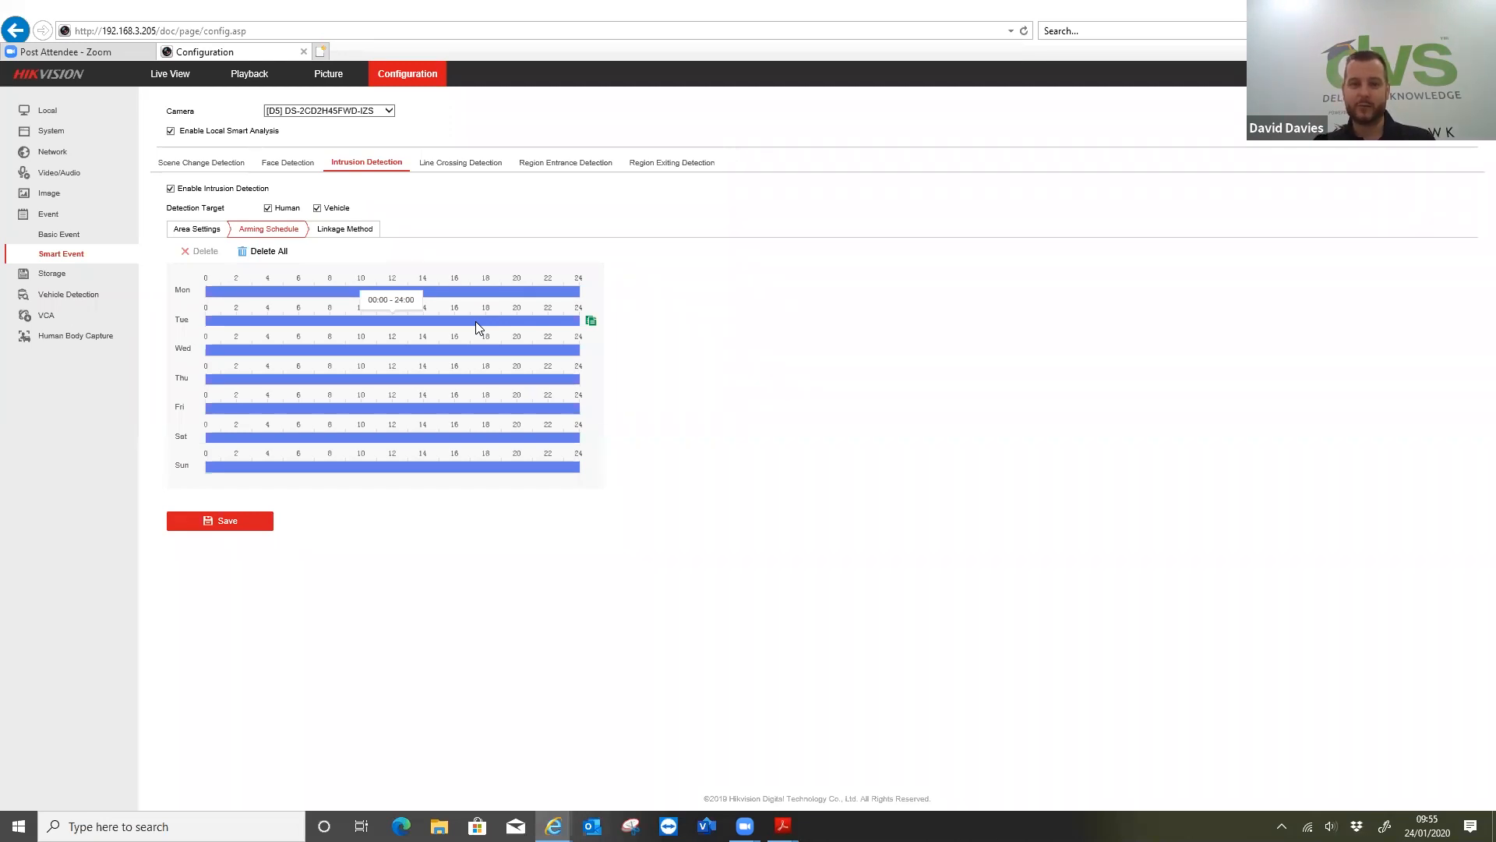
pyautogui.click(324, 243)
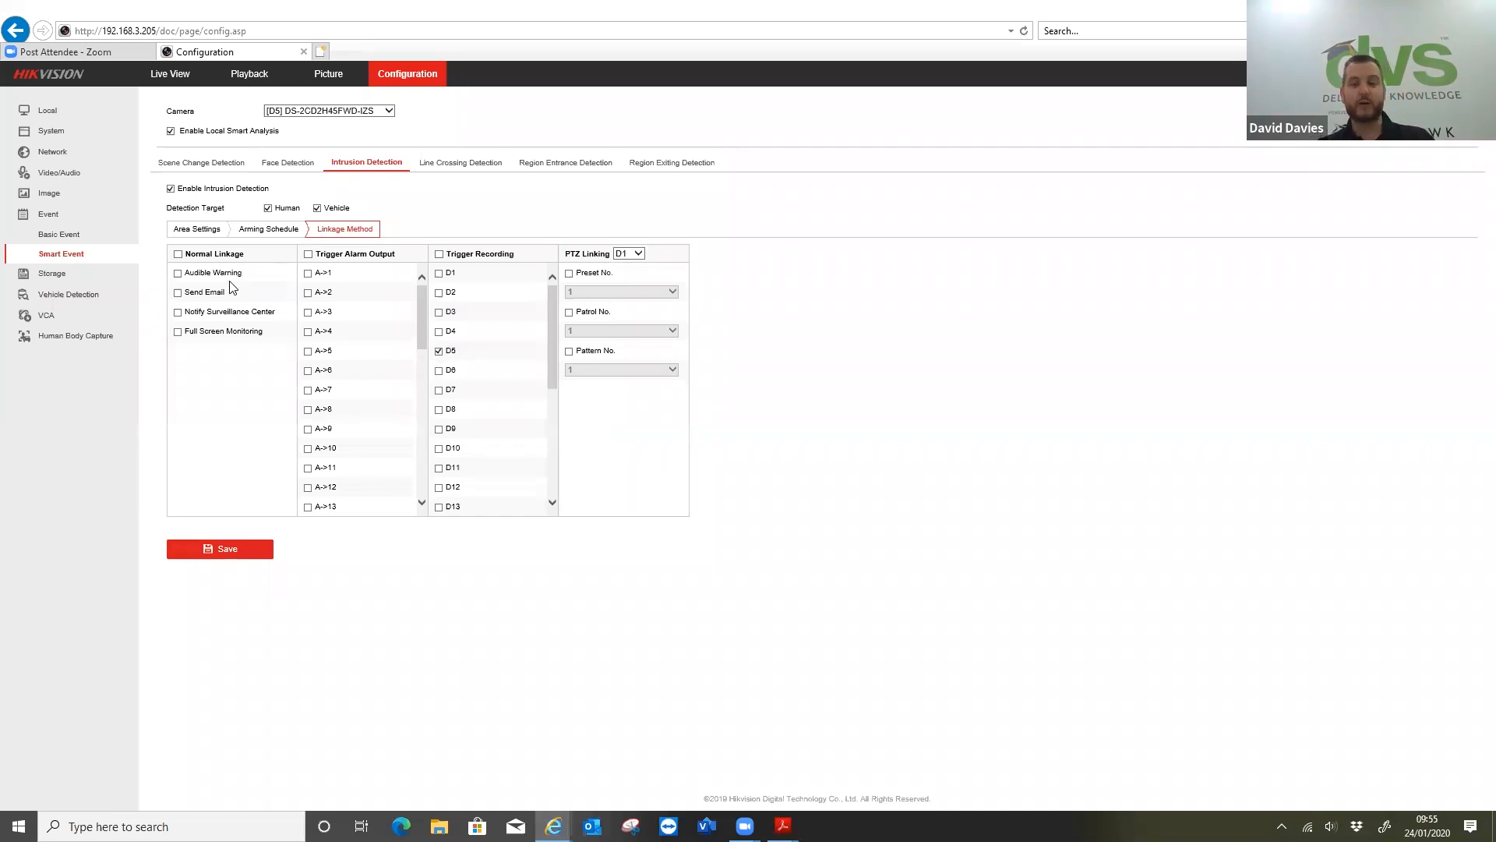
pyautogui.click(177, 293)
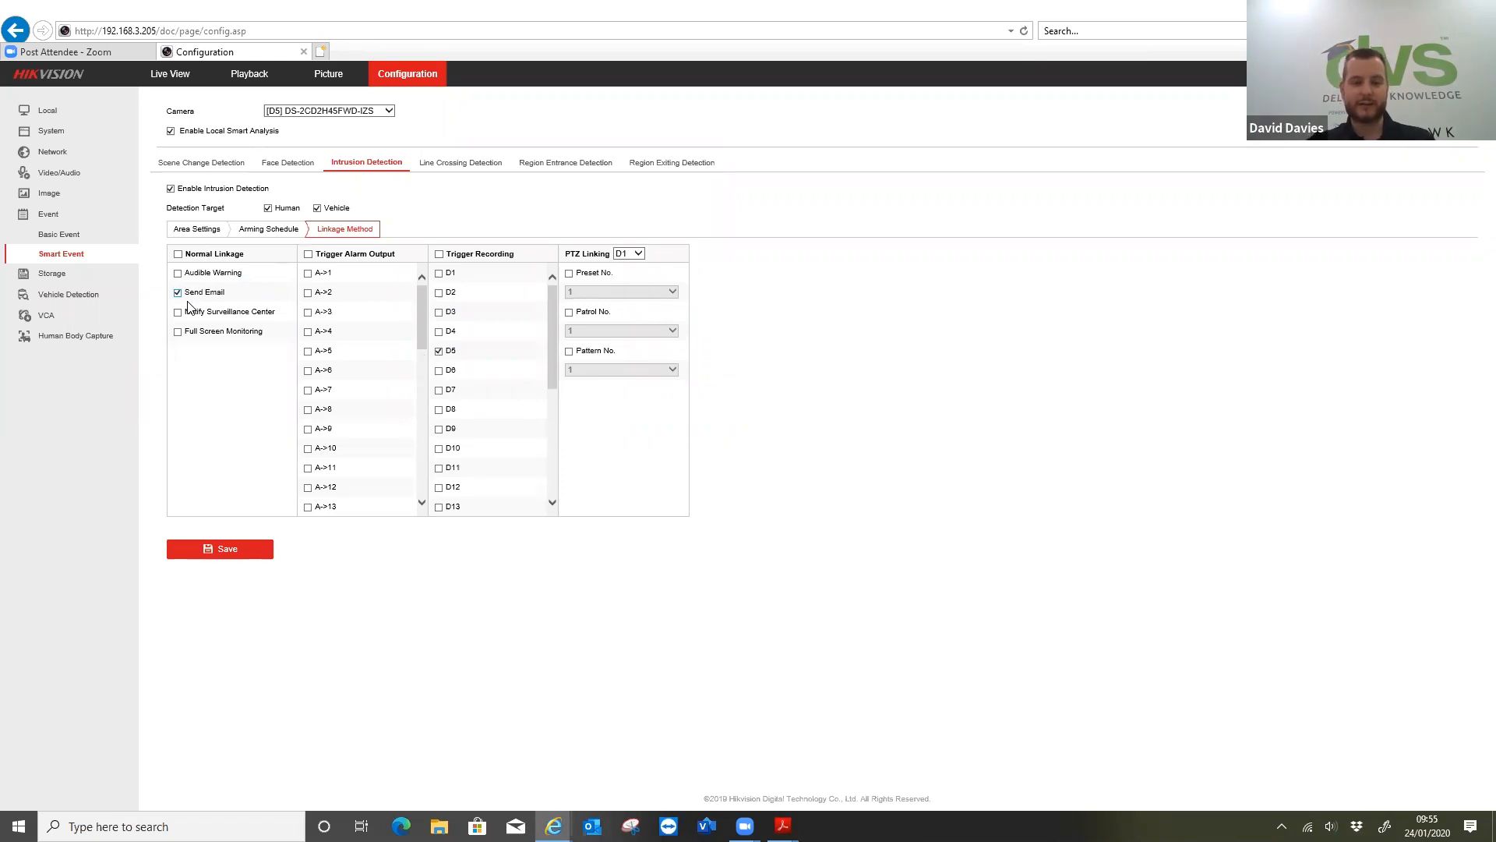
pyautogui.click(179, 312)
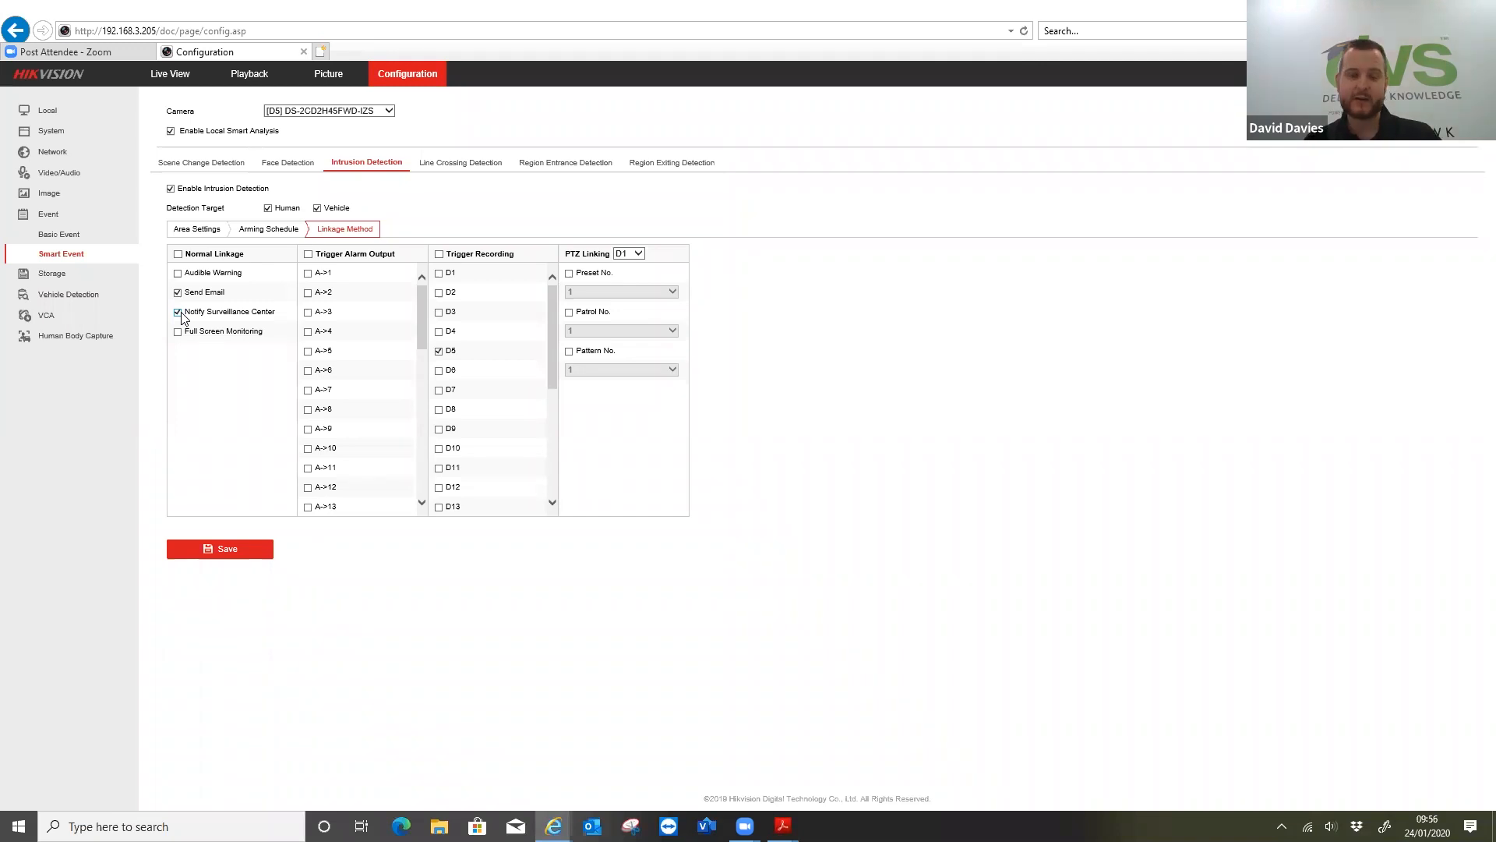
pyautogui.click(178, 332)
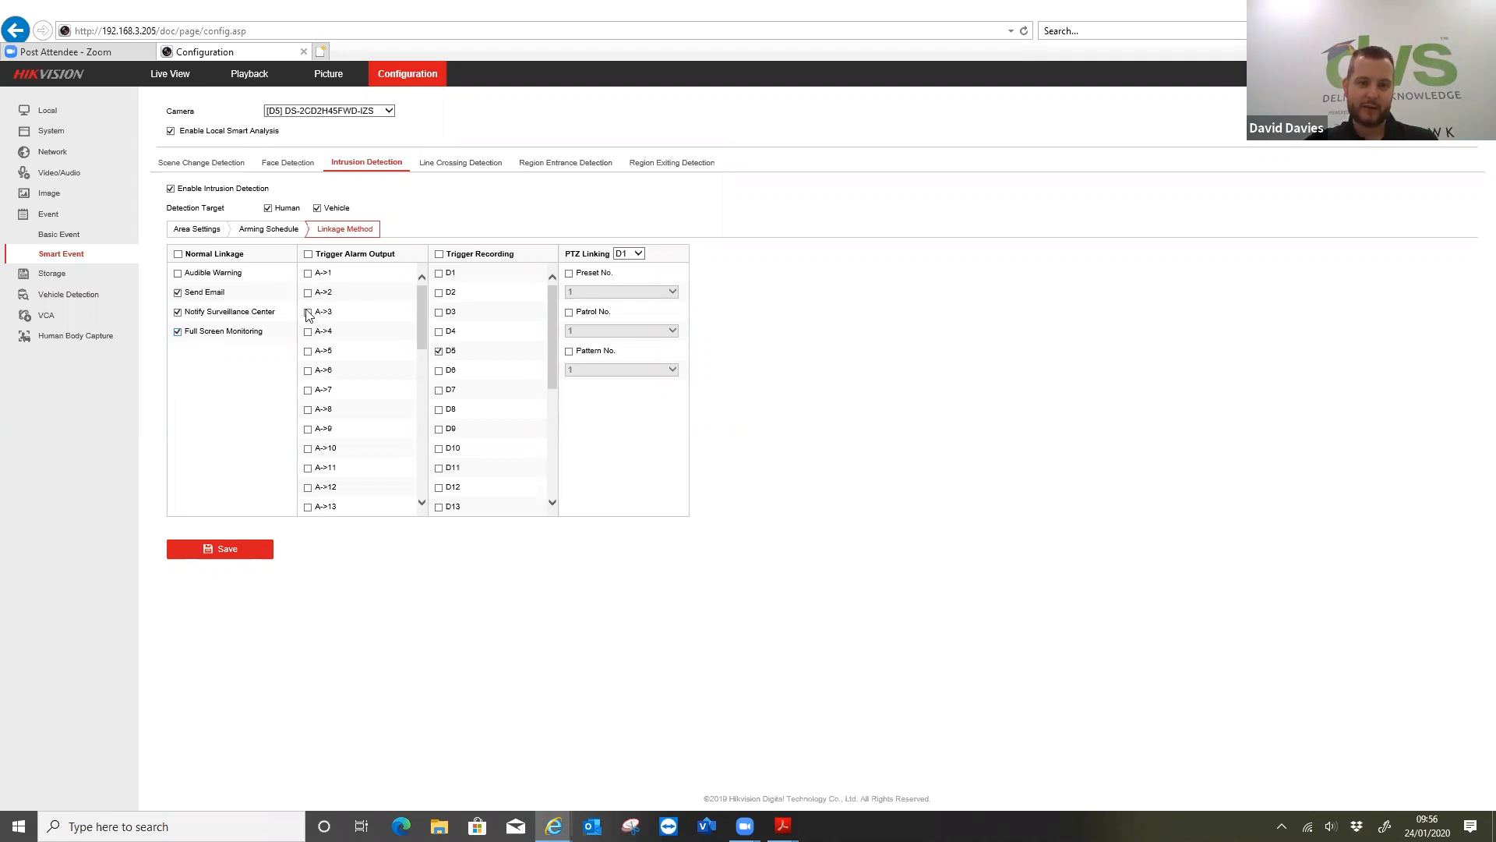
pyautogui.moveTo(422, 313)
pyautogui.mouseDown()
pyautogui.moveTo(411, 443)
pyautogui.moveTo(438, 308)
pyautogui.mouseUp()
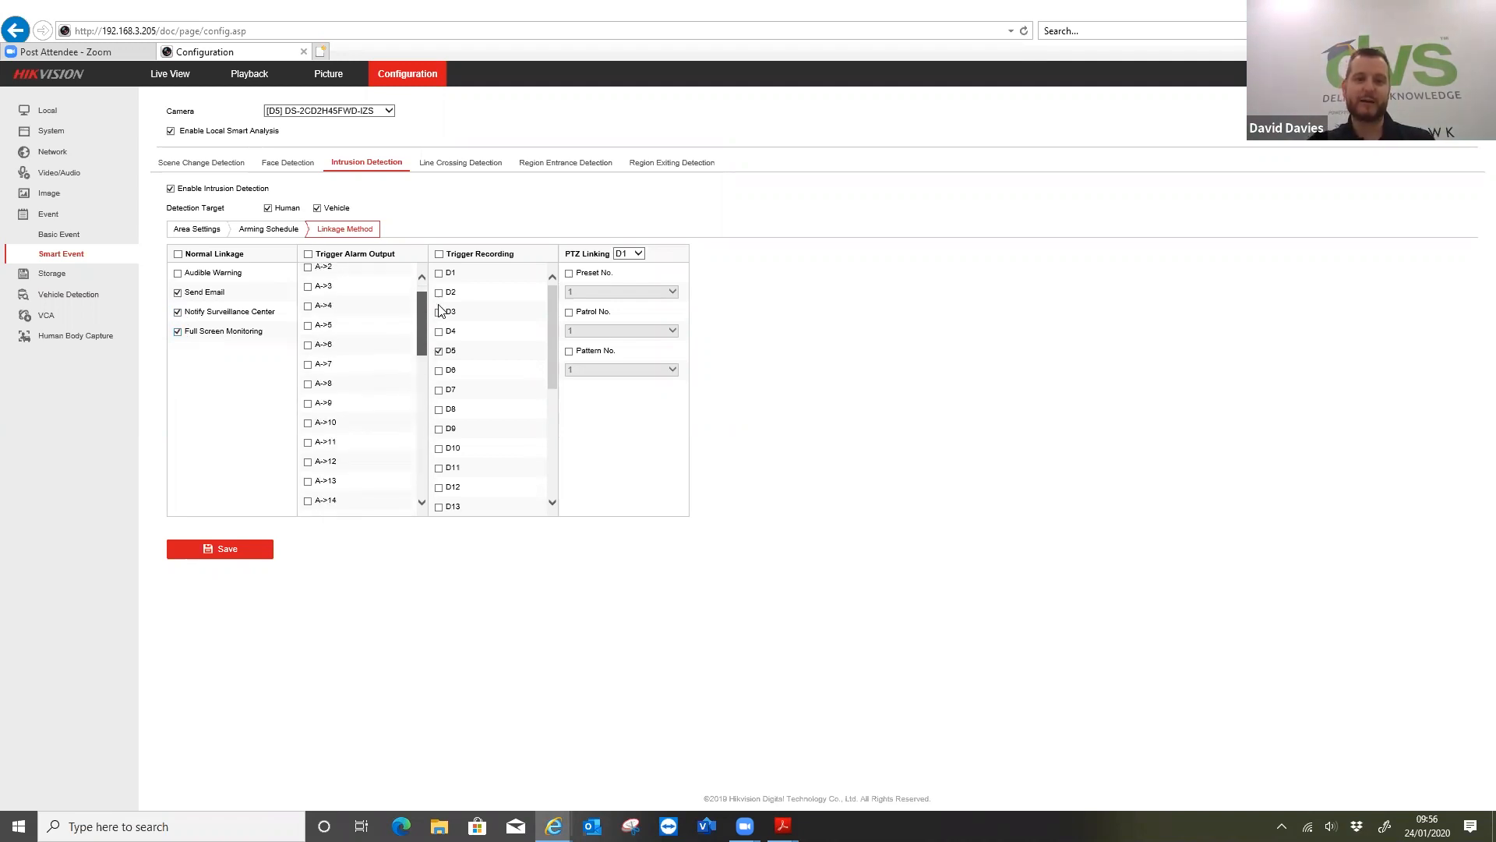
pyautogui.scroll(1, 398, 299)
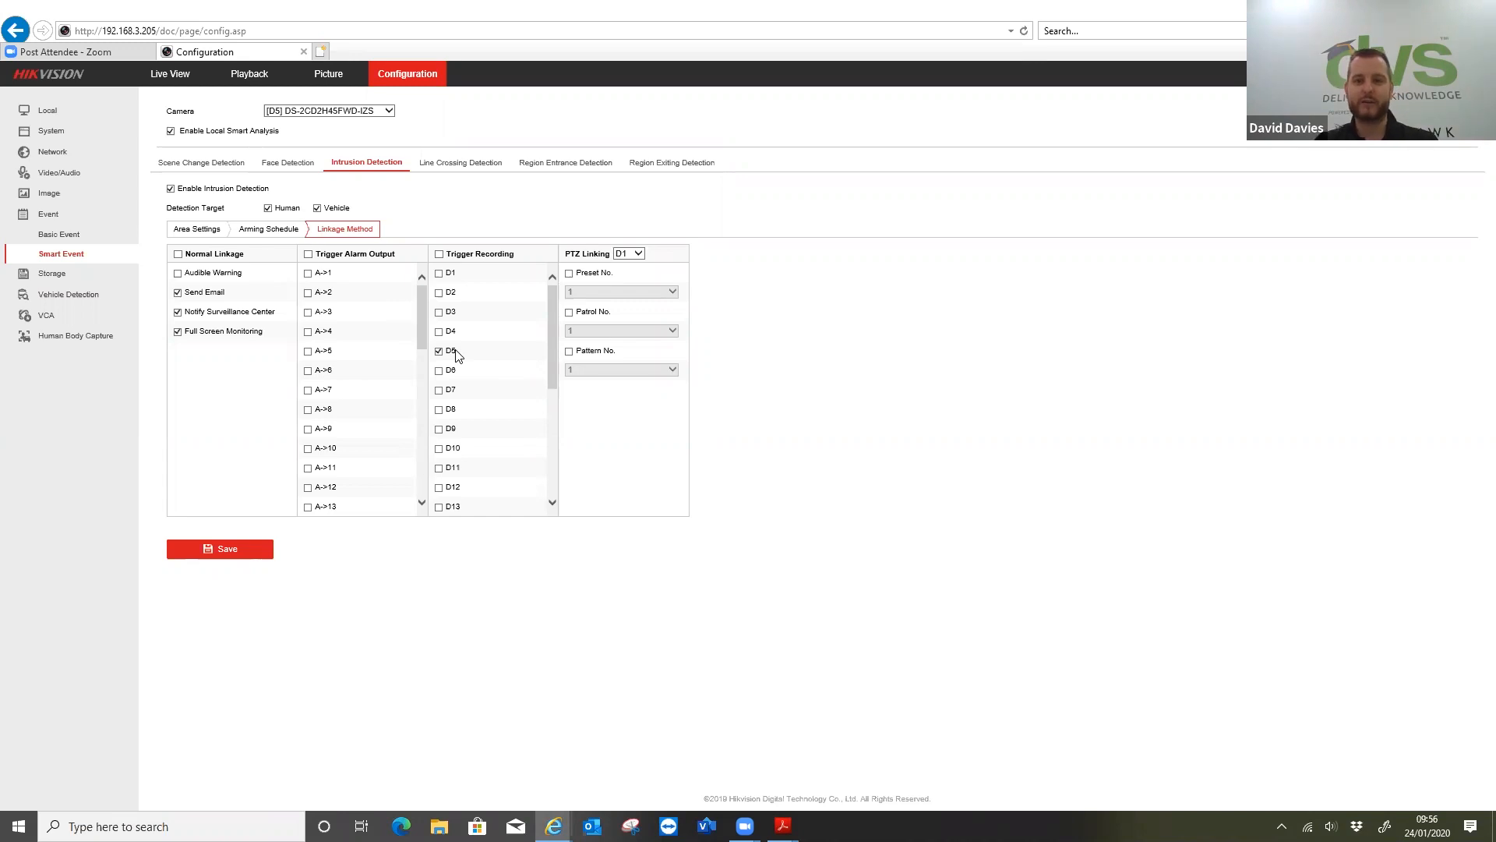
# Link intrusion alarms to preset 1 of PTZ camera D3 and save the linkage settings
pyautogui.click(639, 254)
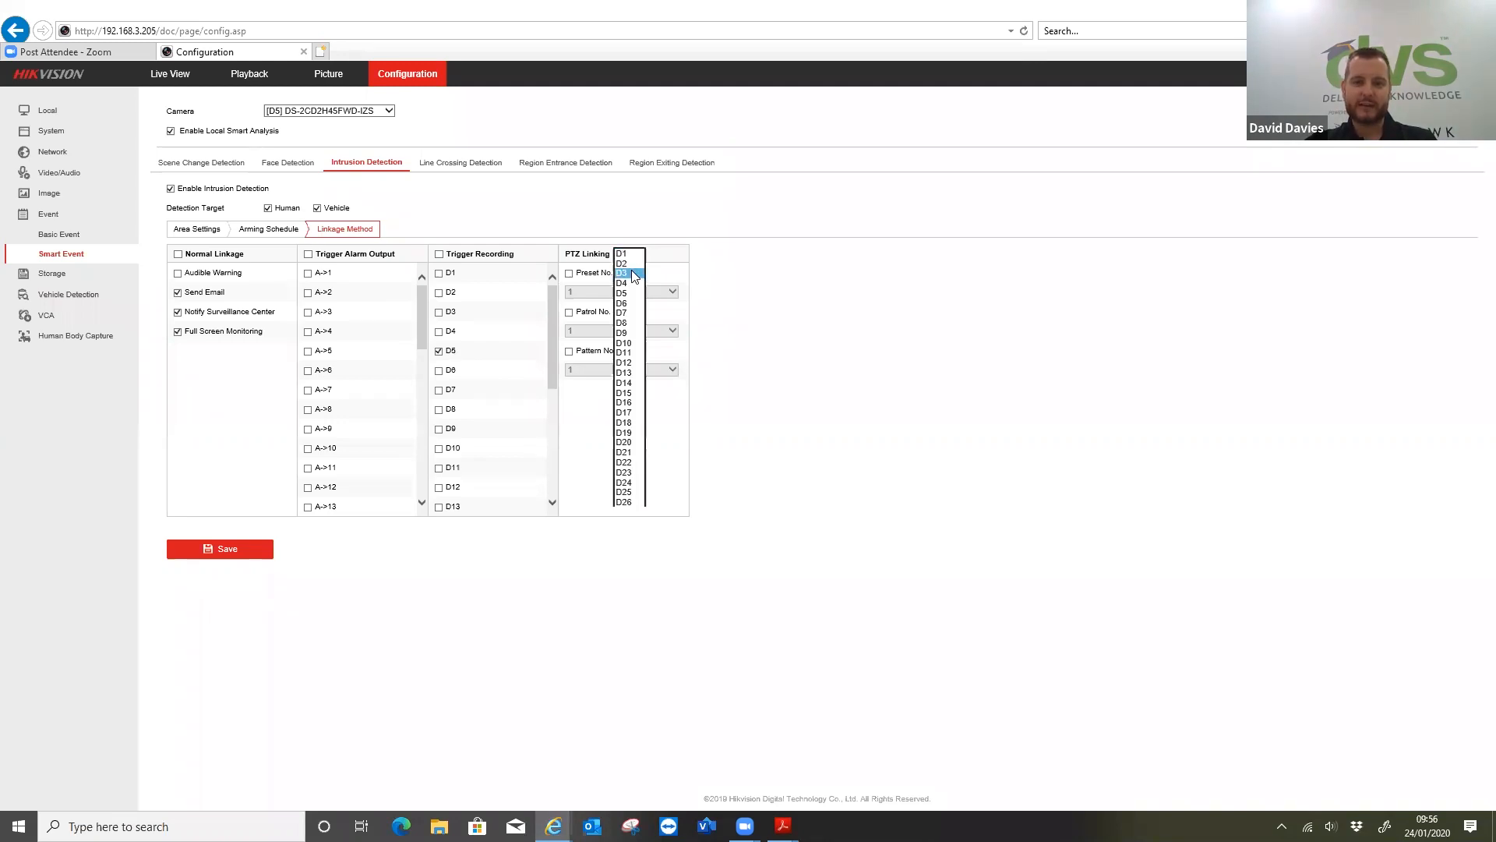
pyautogui.click(627, 274)
pyautogui.click(570, 273)
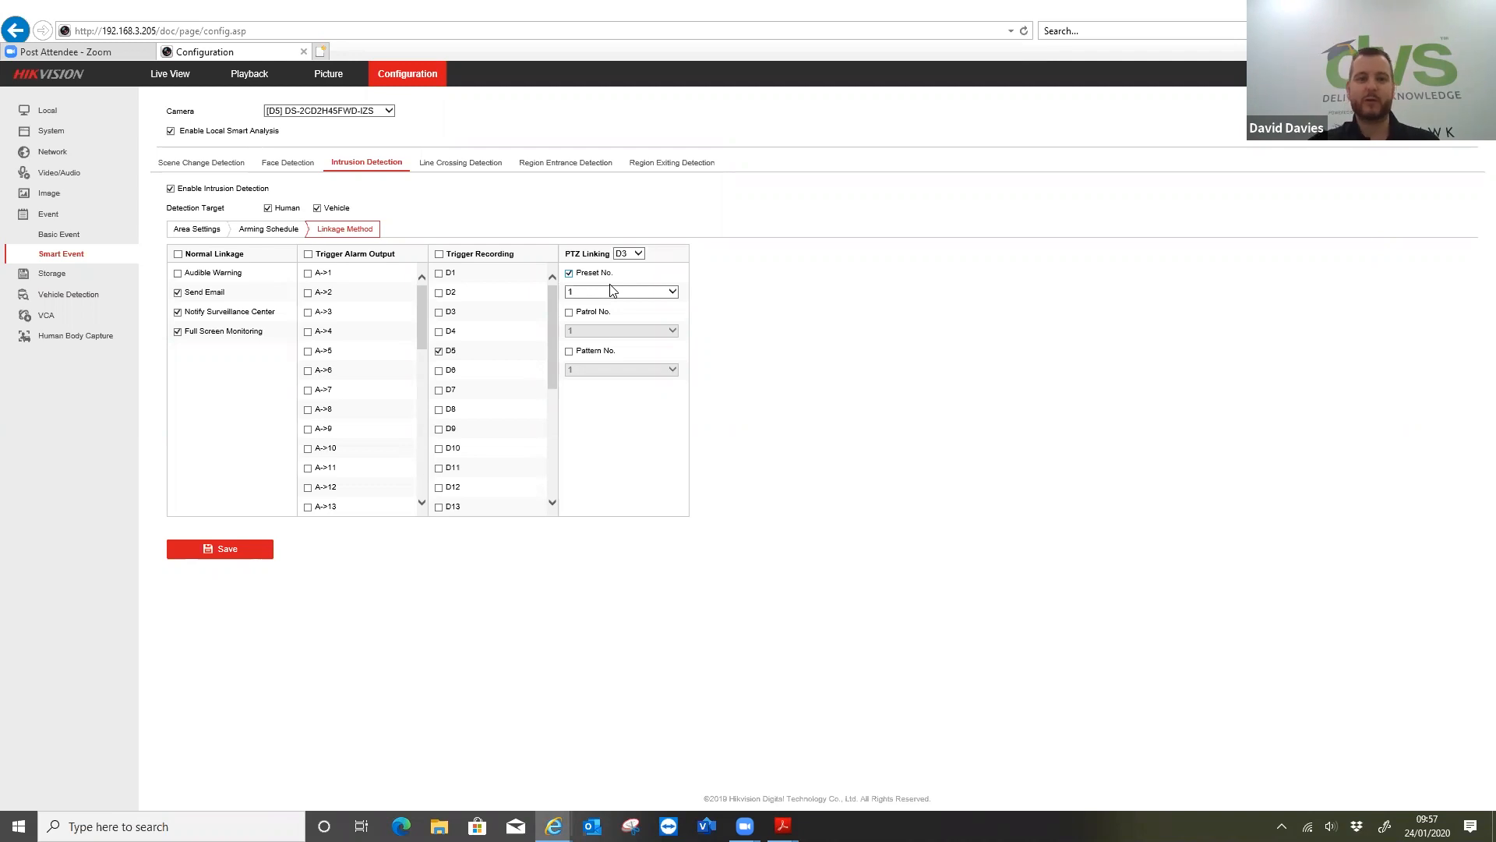
pyautogui.click(237, 554)
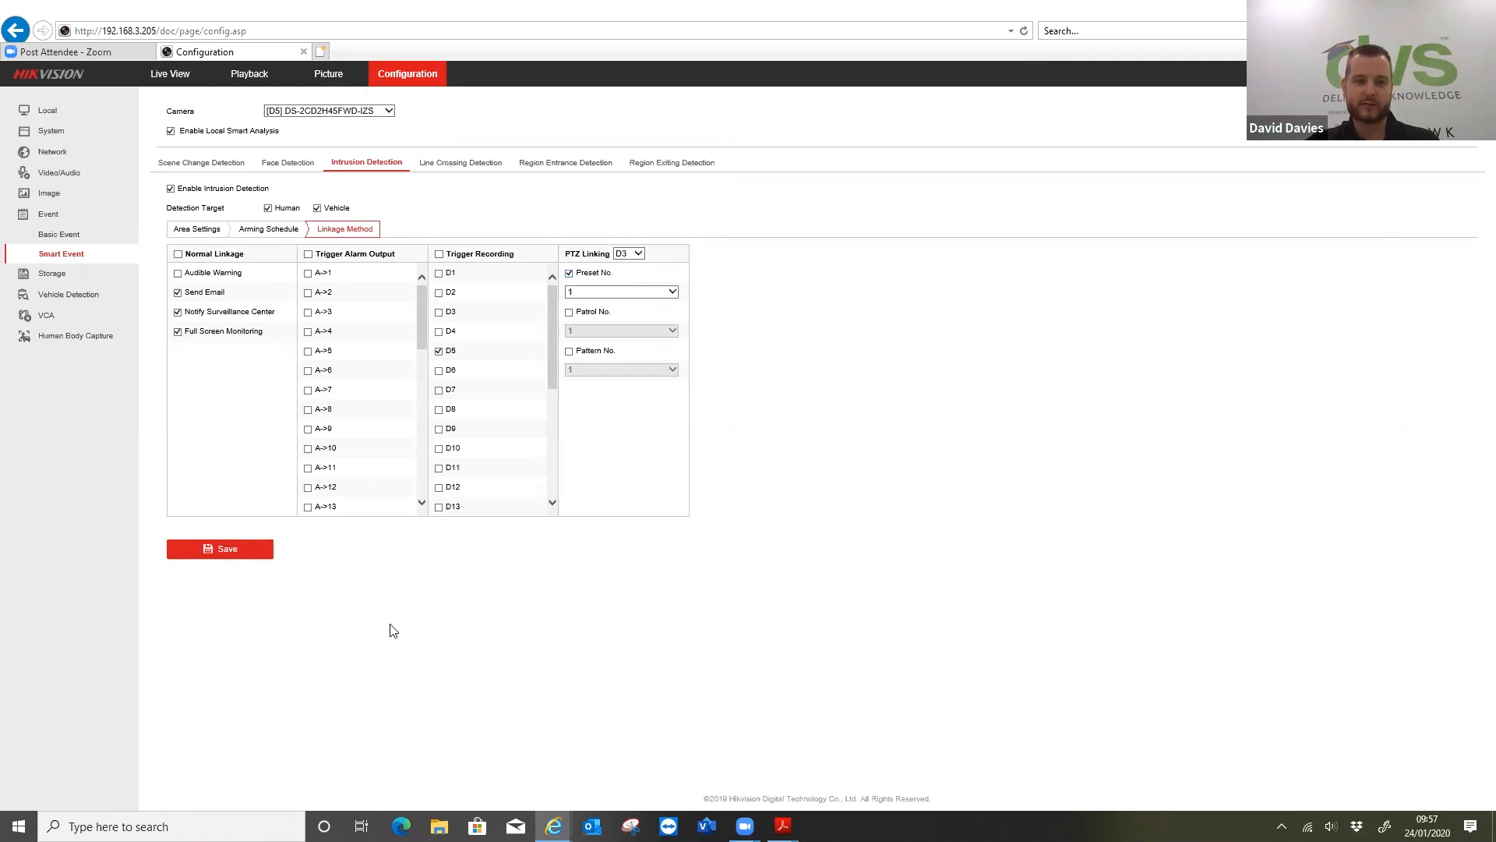
# Draw the maximum target size box for intrusion region 1 and enlarge it to cover most of the camera view
pyautogui.doubleClick(195, 232)
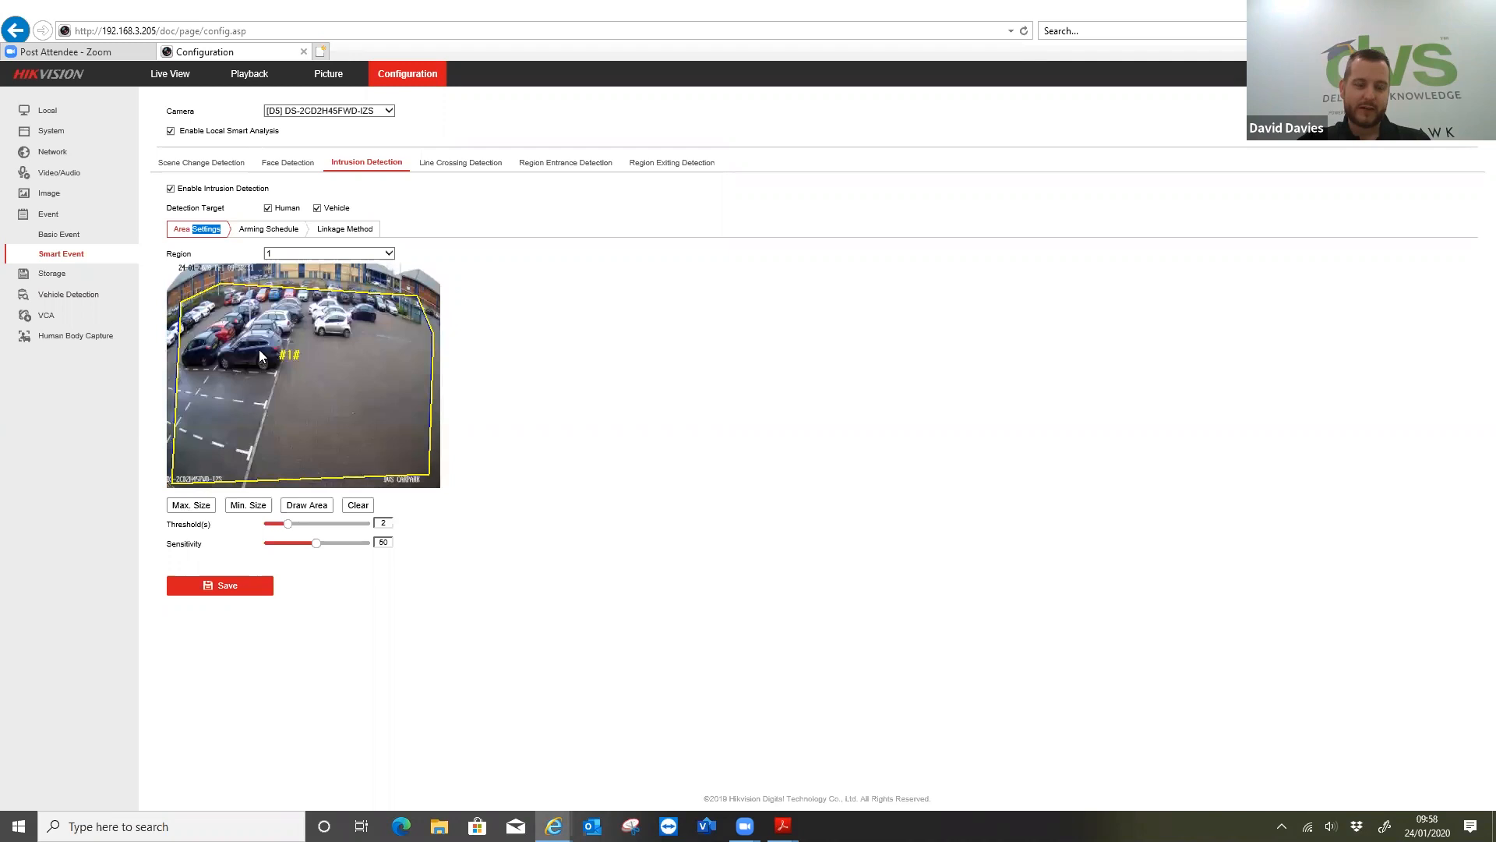
pyautogui.moveTo(206, 300); pyautogui.dragTo(419, 432)
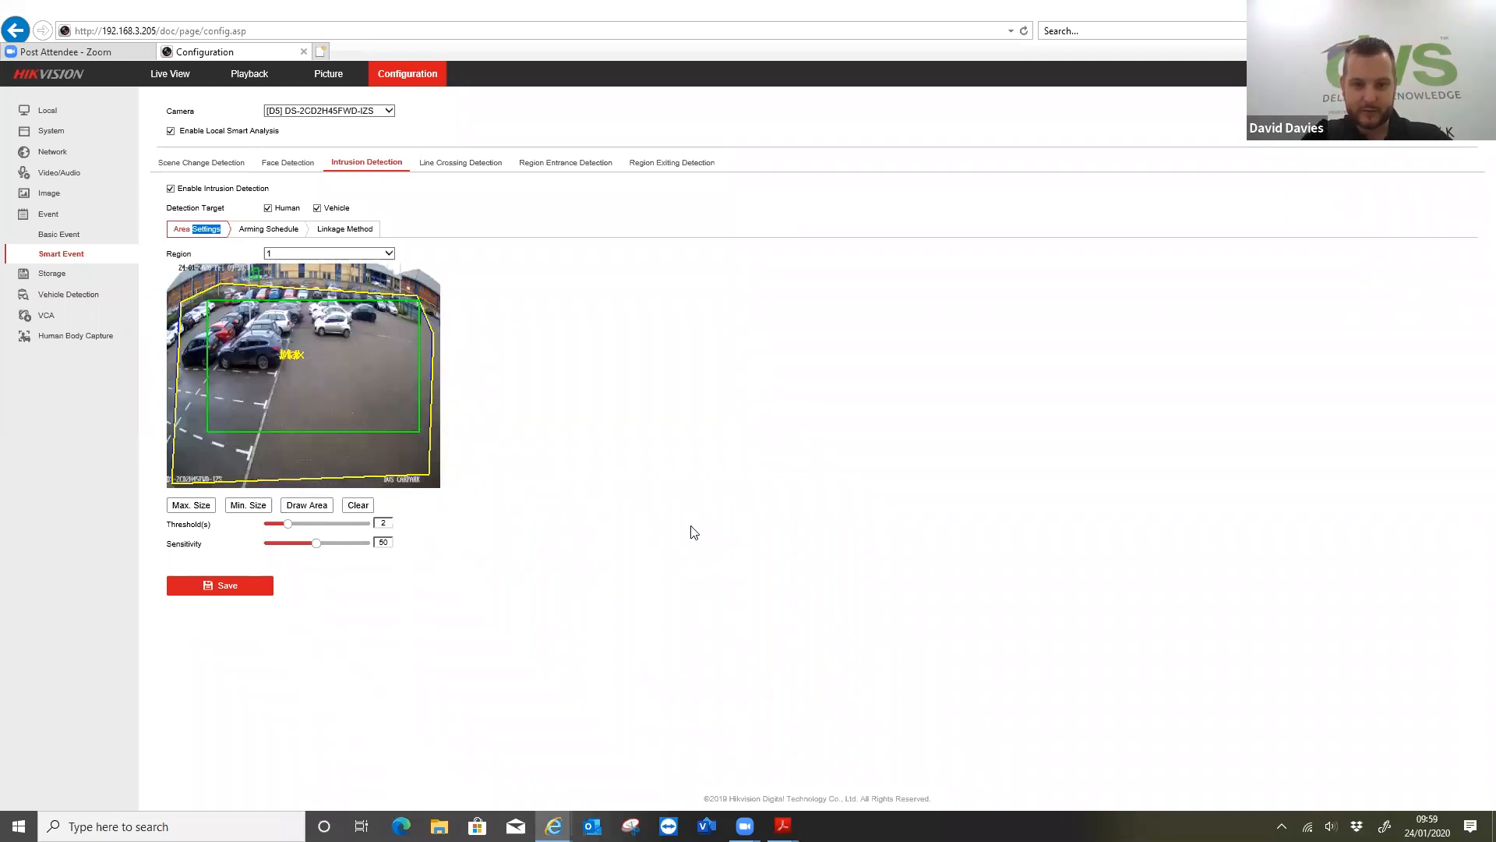
pyautogui.hotkey('ctrl', '+')
pyautogui.hotkey('ctrl', '+')
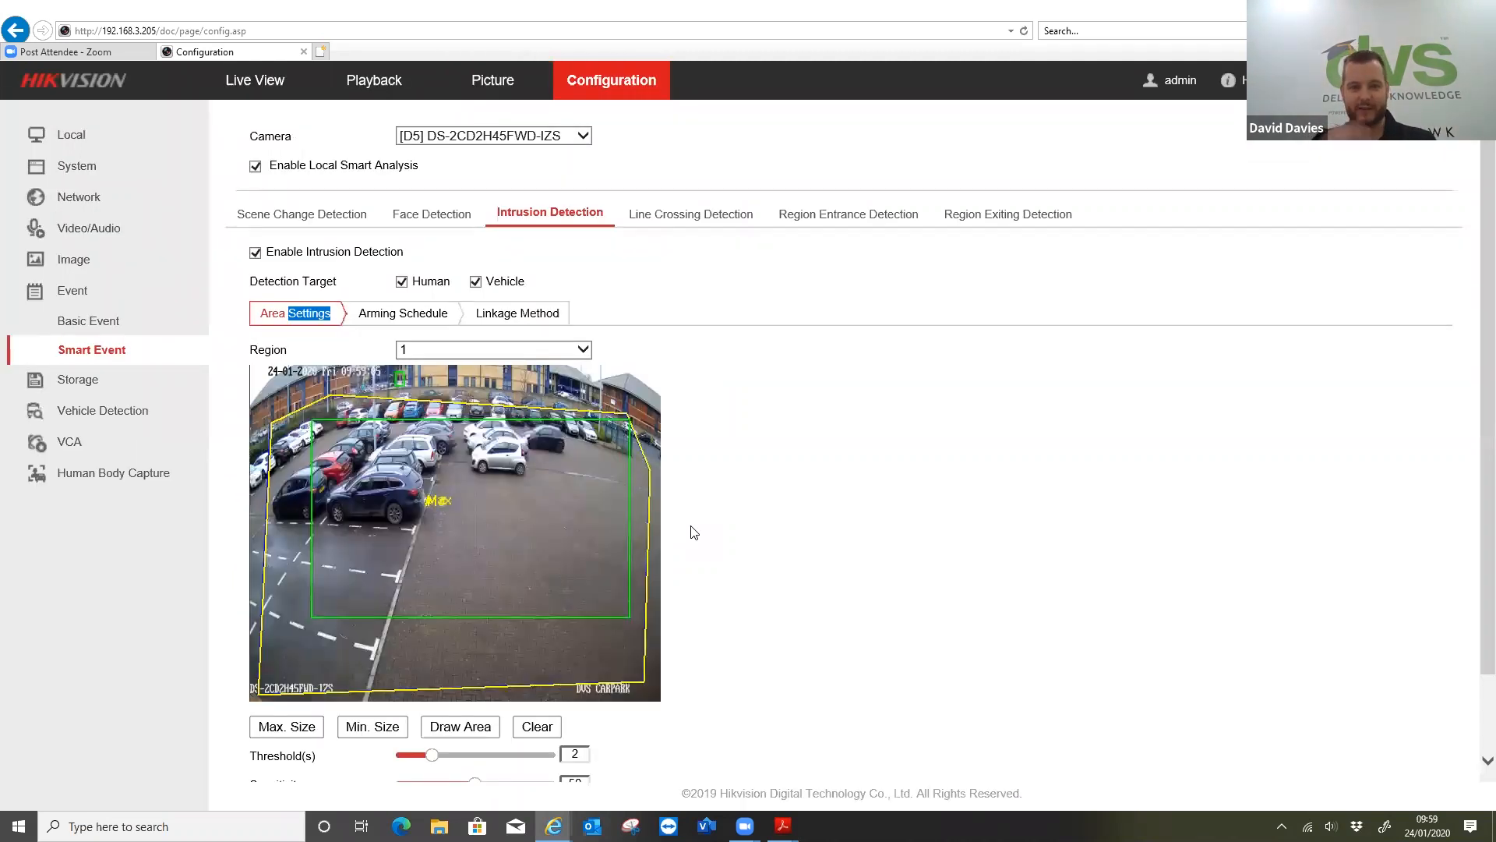
pyautogui.scroll(-1, 896, 645)
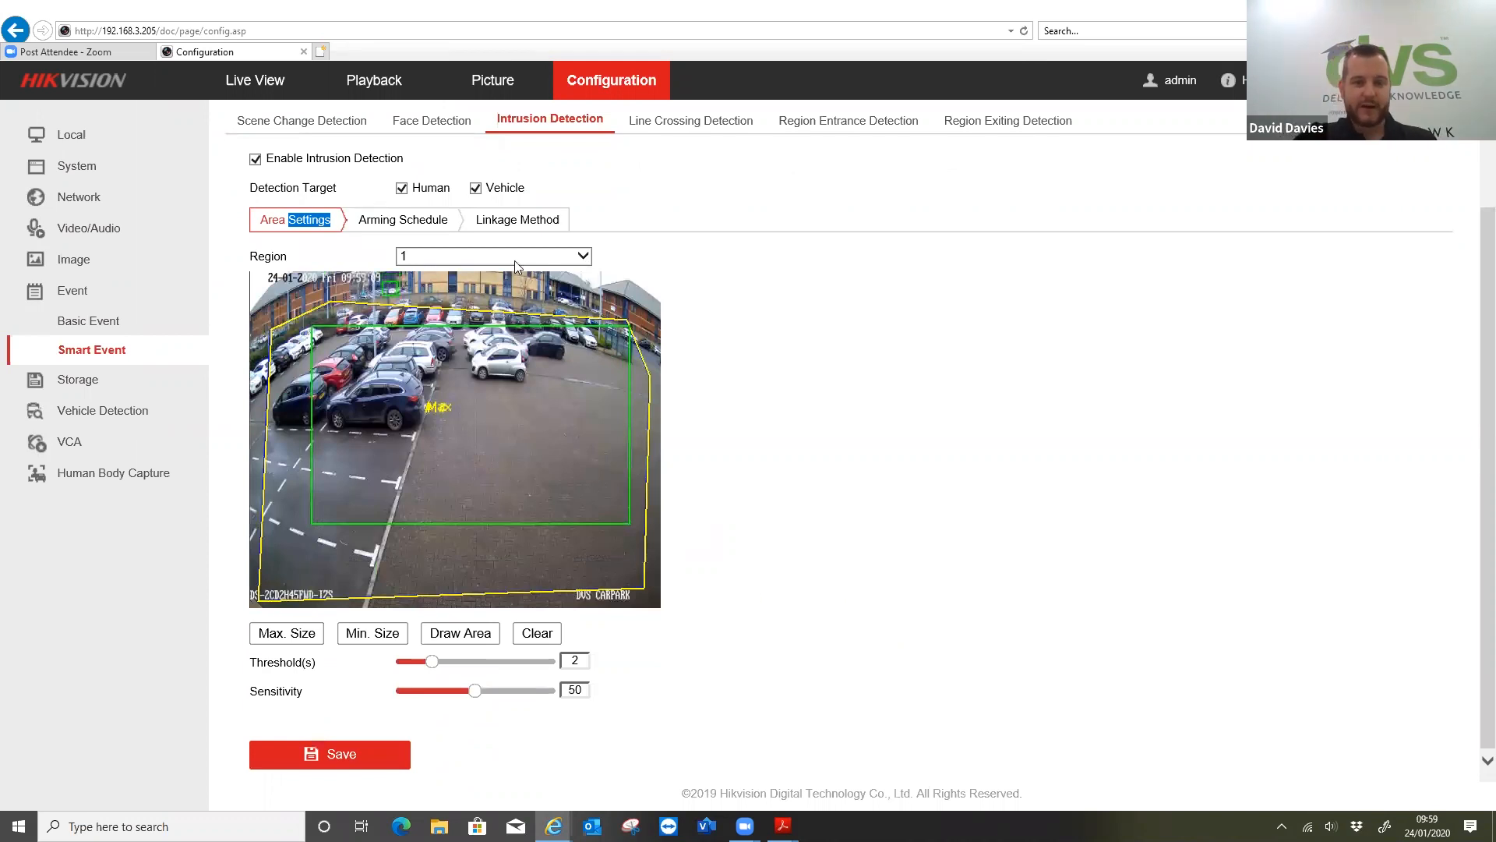
pyautogui.moveTo(458, 348); pyautogui.dragTo(398, 310)
pyautogui.moveTo(574, 480); pyautogui.dragTo(633, 585)
pyautogui.moveTo(308, 387); pyautogui.dragTo(261, 273)
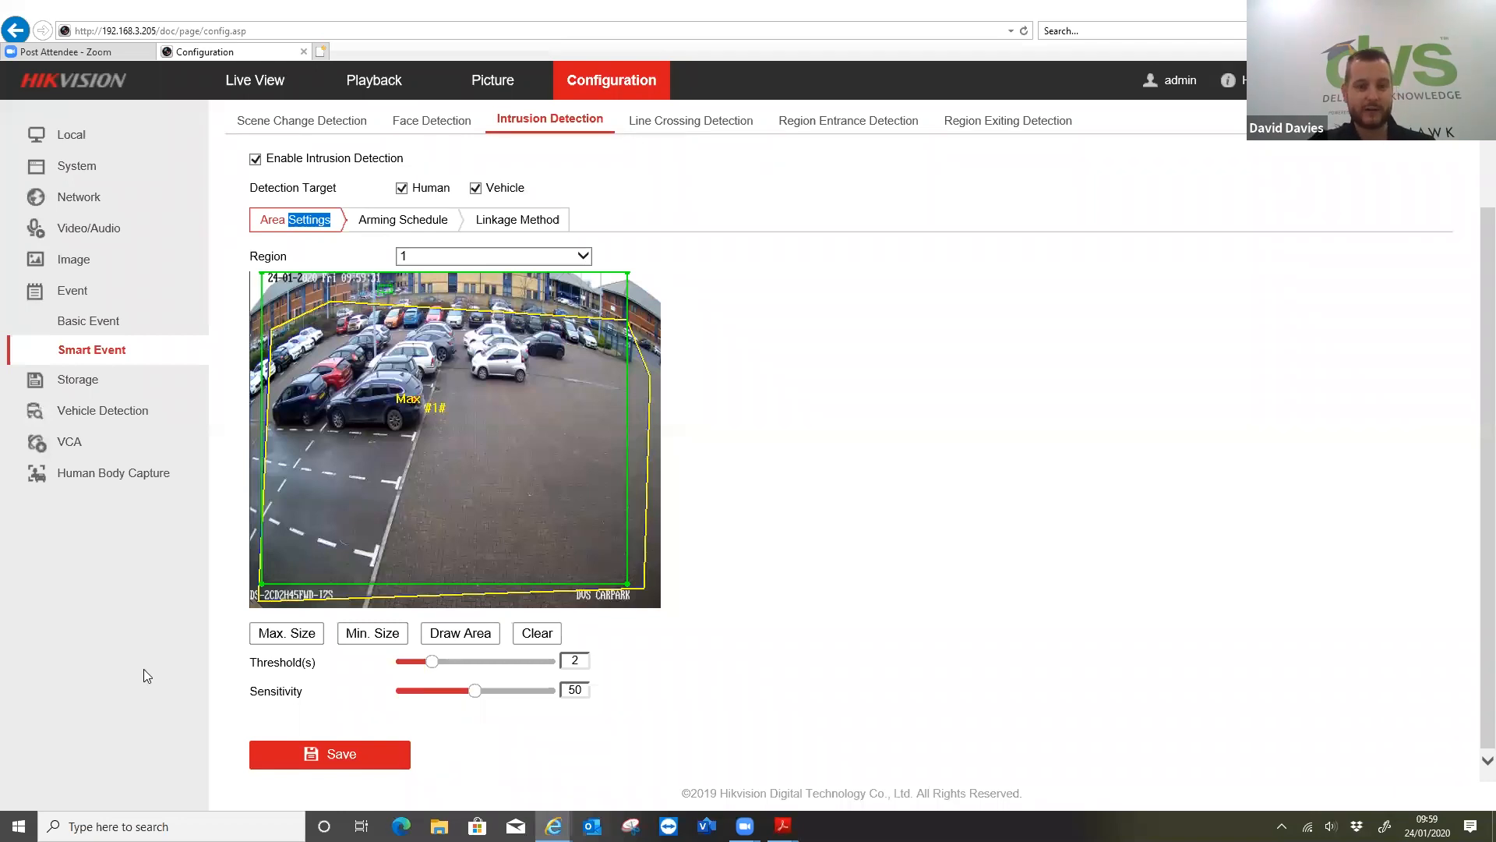
# Draw a tiny minimum target size box beside the white car and save the intrusion area settings
pyautogui.click(350, 635)
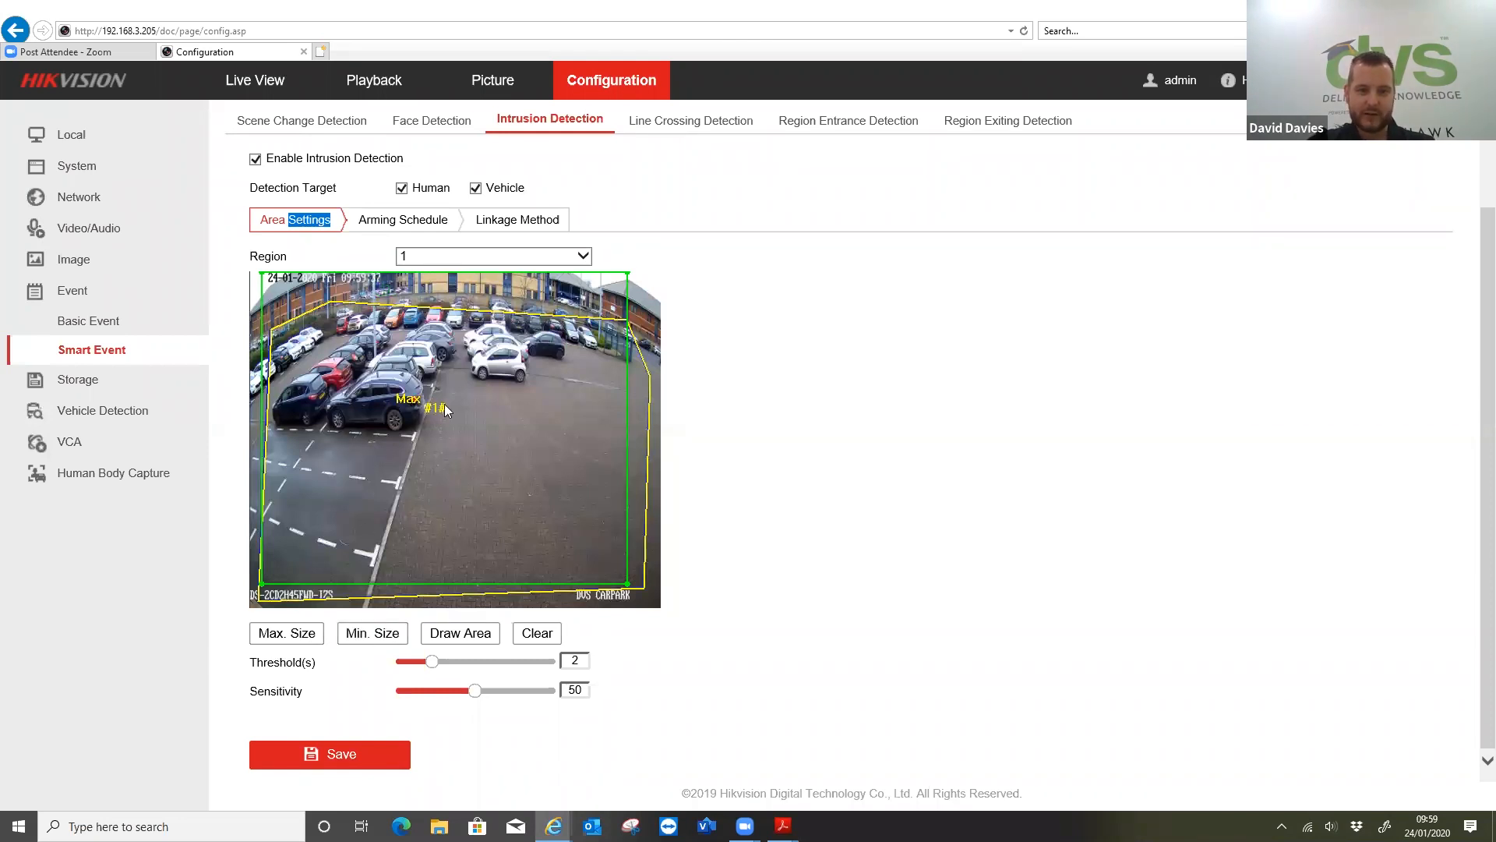
pyautogui.moveTo(486, 379); pyautogui.dragTo(491, 379)
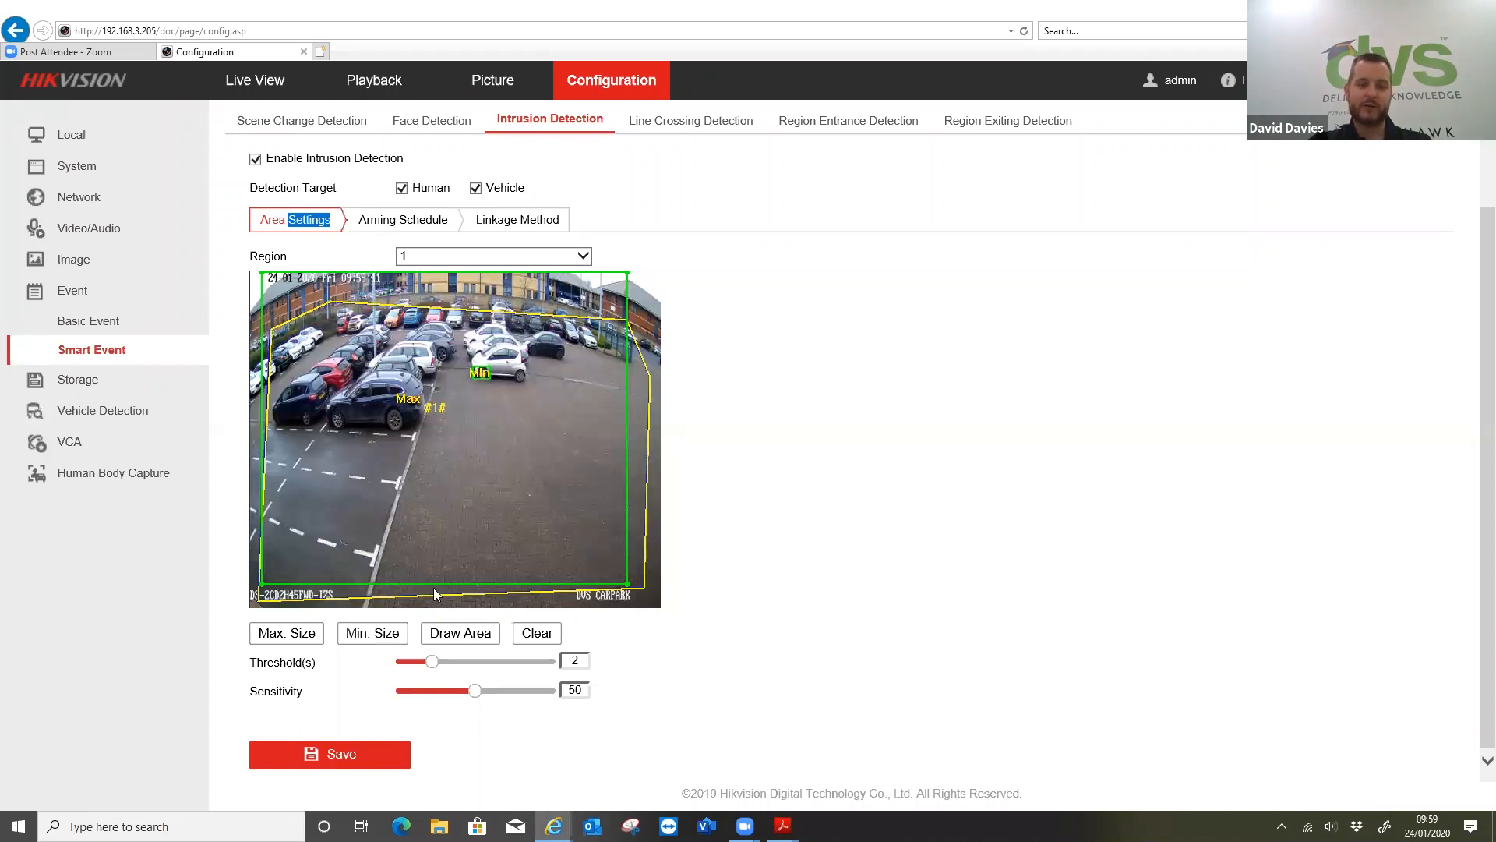
pyautogui.click(312, 753)
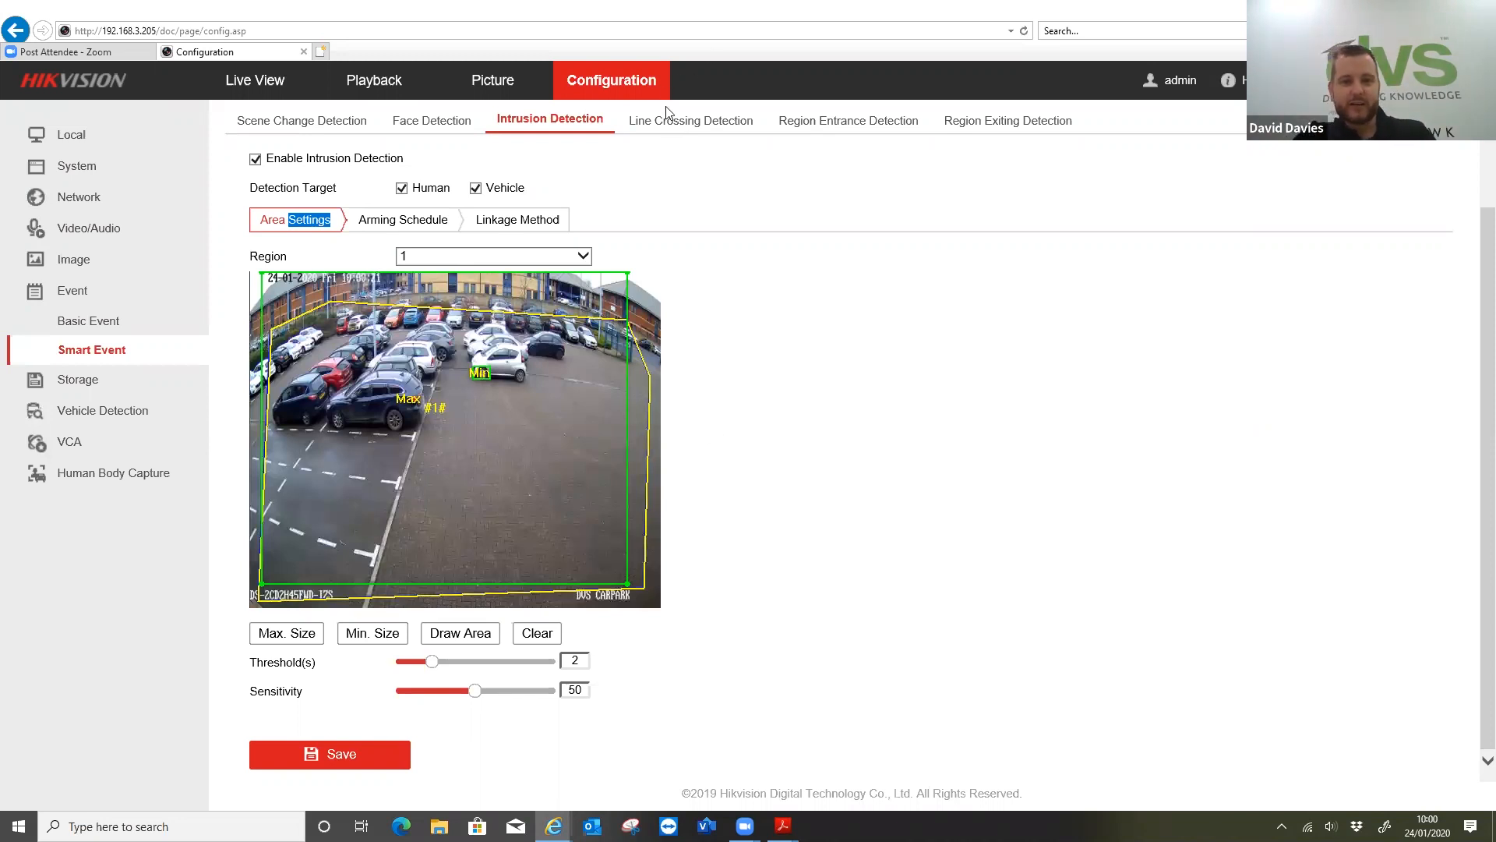
# Enable line crossing detection on camera D5 with Human and Vehicle as detection targets
pyautogui.click(666, 126)
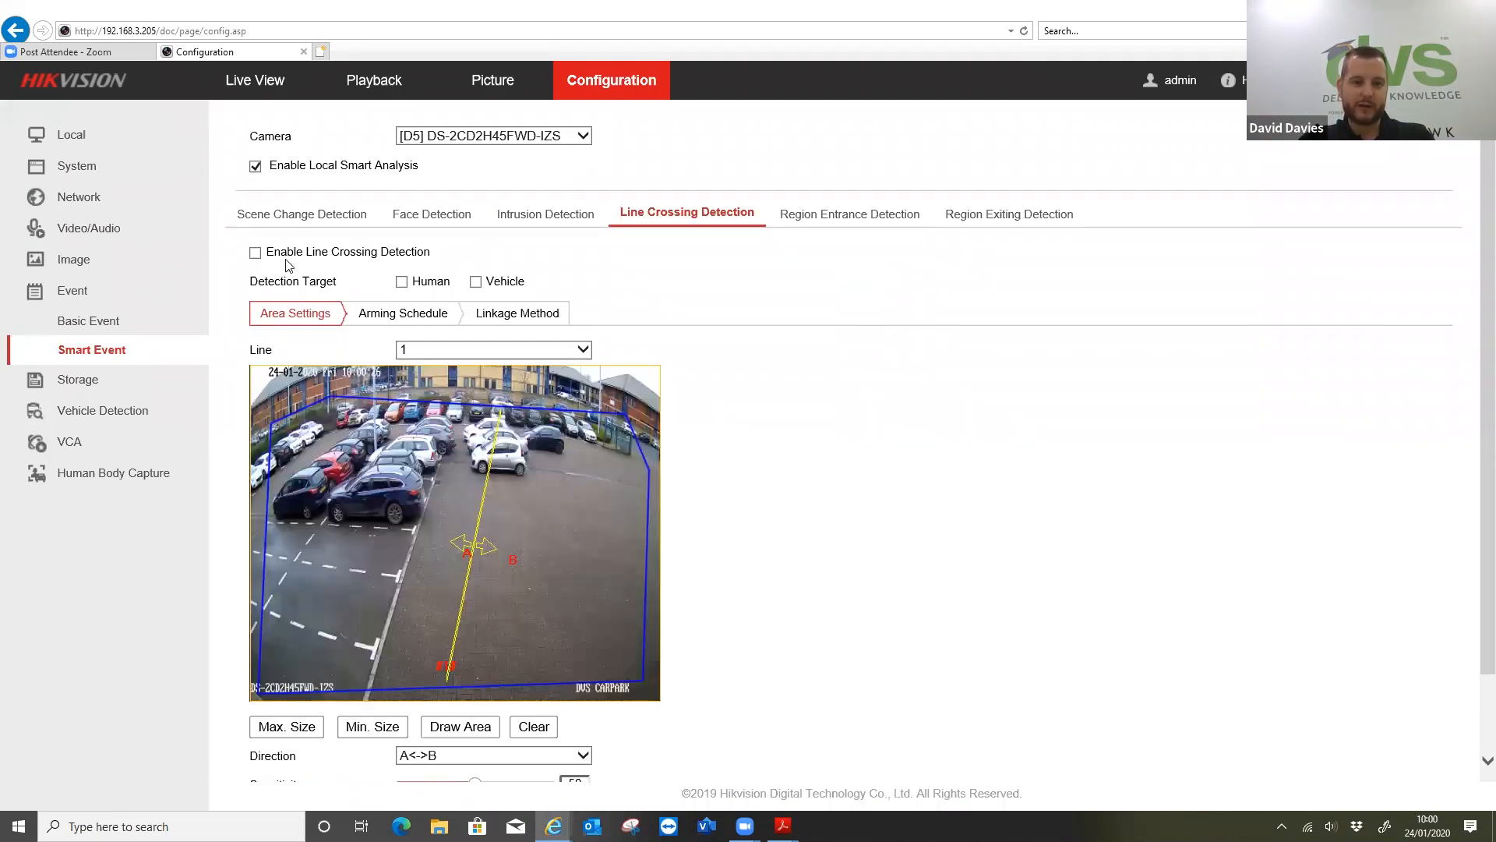
pyautogui.click(255, 252)
pyautogui.click(401, 282)
pyautogui.click(475, 282)
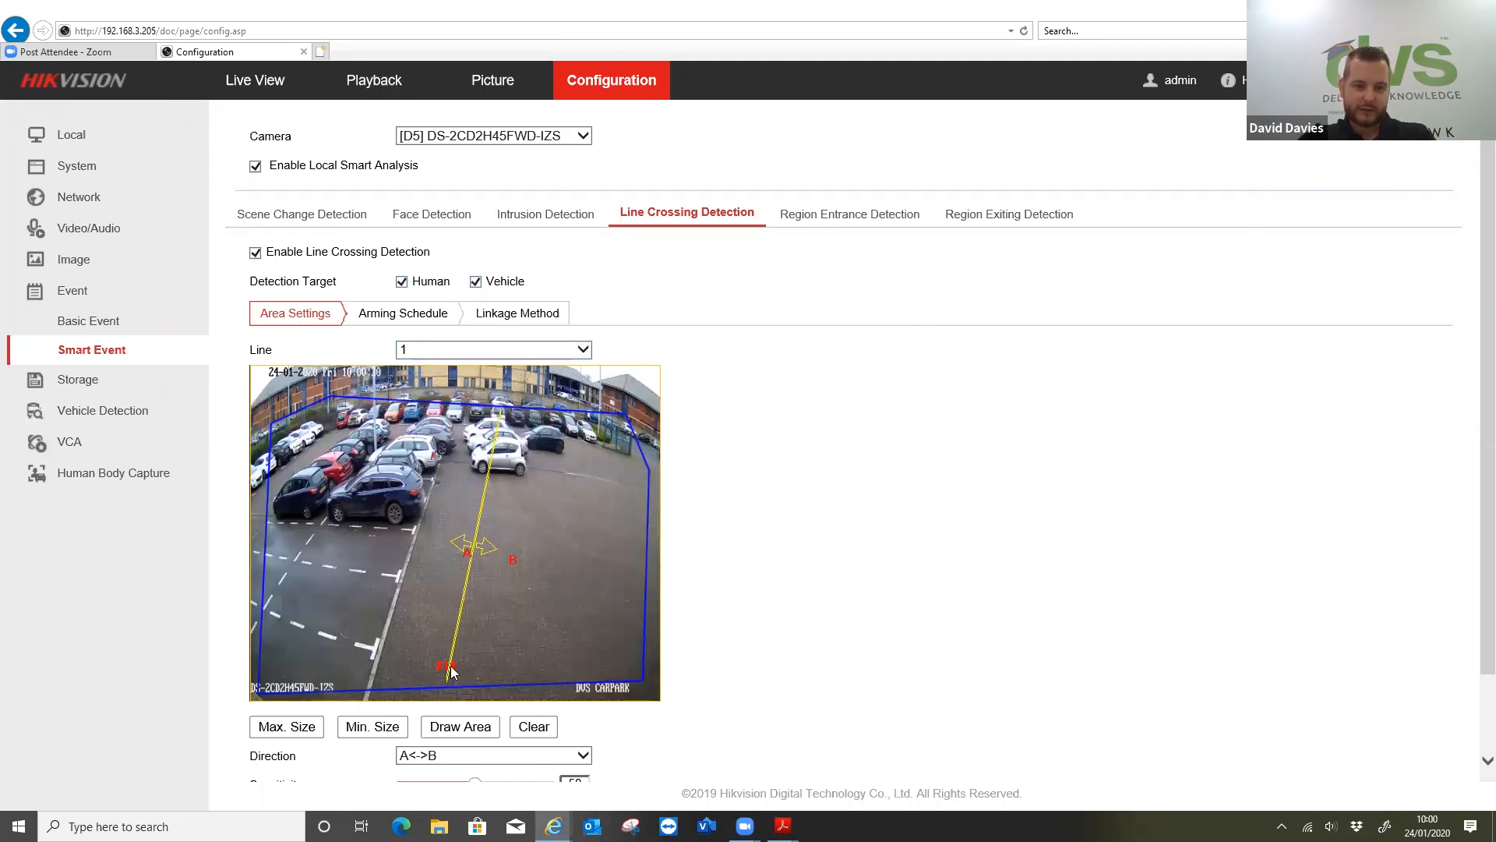
# Redraw line 1 diagonally from the near parking bays to the far building, keep direction A<->B, and save
pyautogui.moveTo(423, 668); pyautogui.dragTo(393, 657)
pyautogui.click(438, 731)
pyautogui.moveTo(286, 655)
pyautogui.mouseDown()
pyautogui.moveTo(455, 452)
pyautogui.moveTo(567, 441)
pyautogui.moveTo(648, 393)
pyautogui.mouseUp()
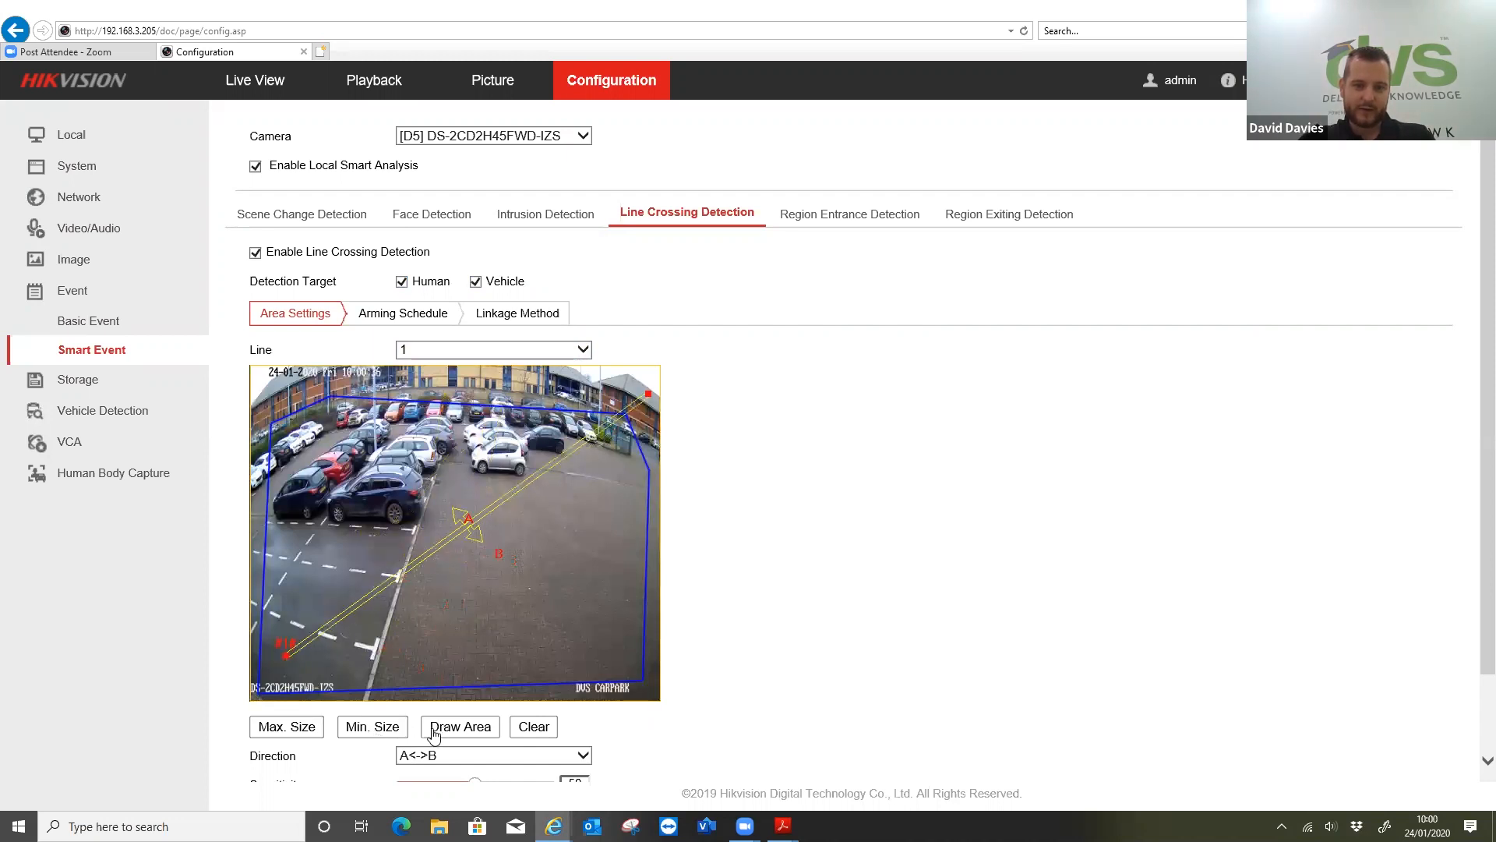
pyautogui.click(436, 754)
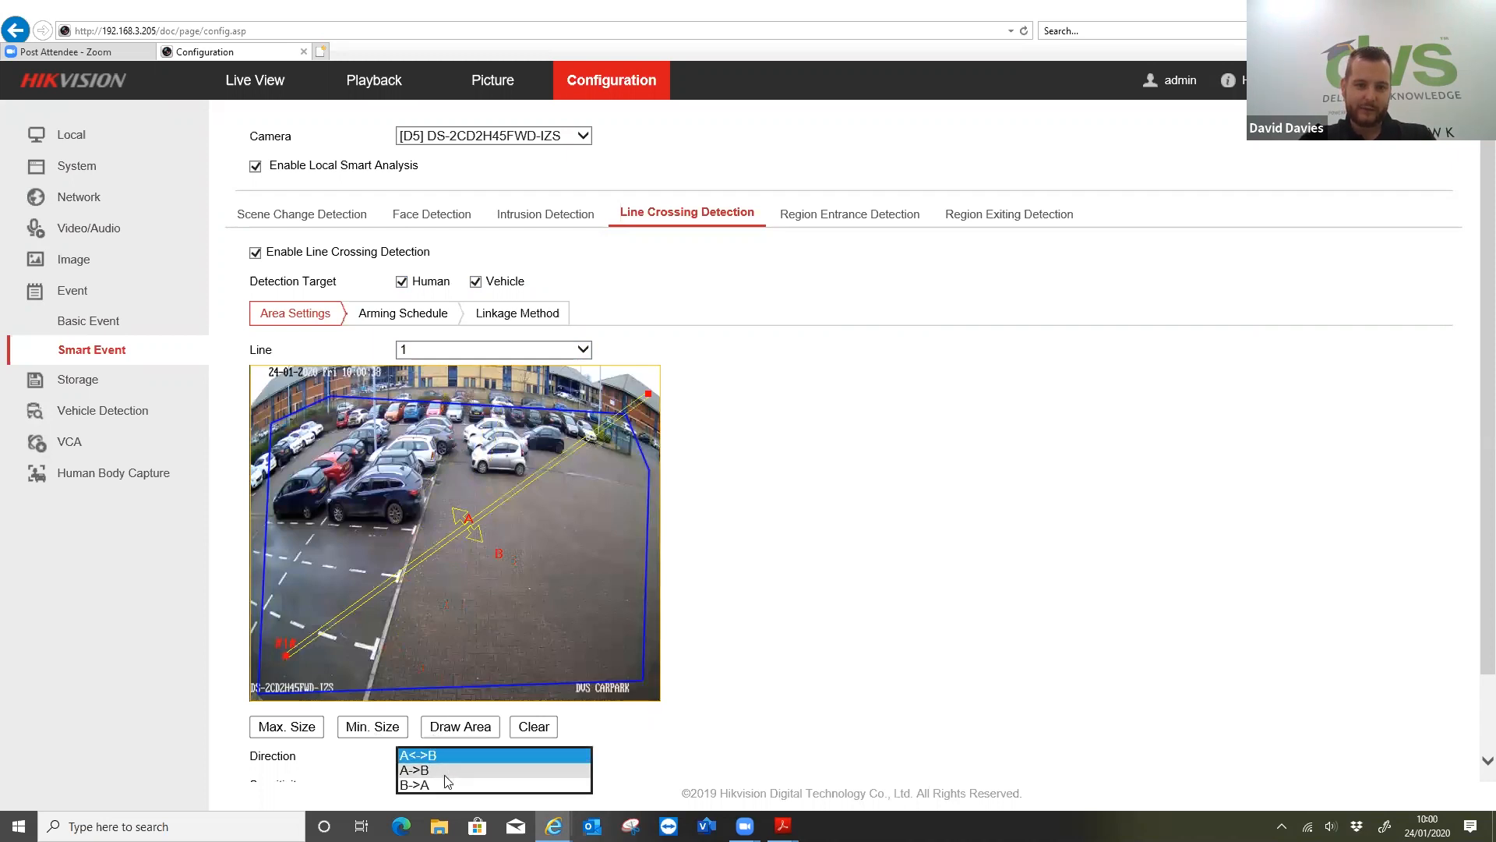
pyautogui.click(826, 536)
pyautogui.scroll(-1, 818, 537)
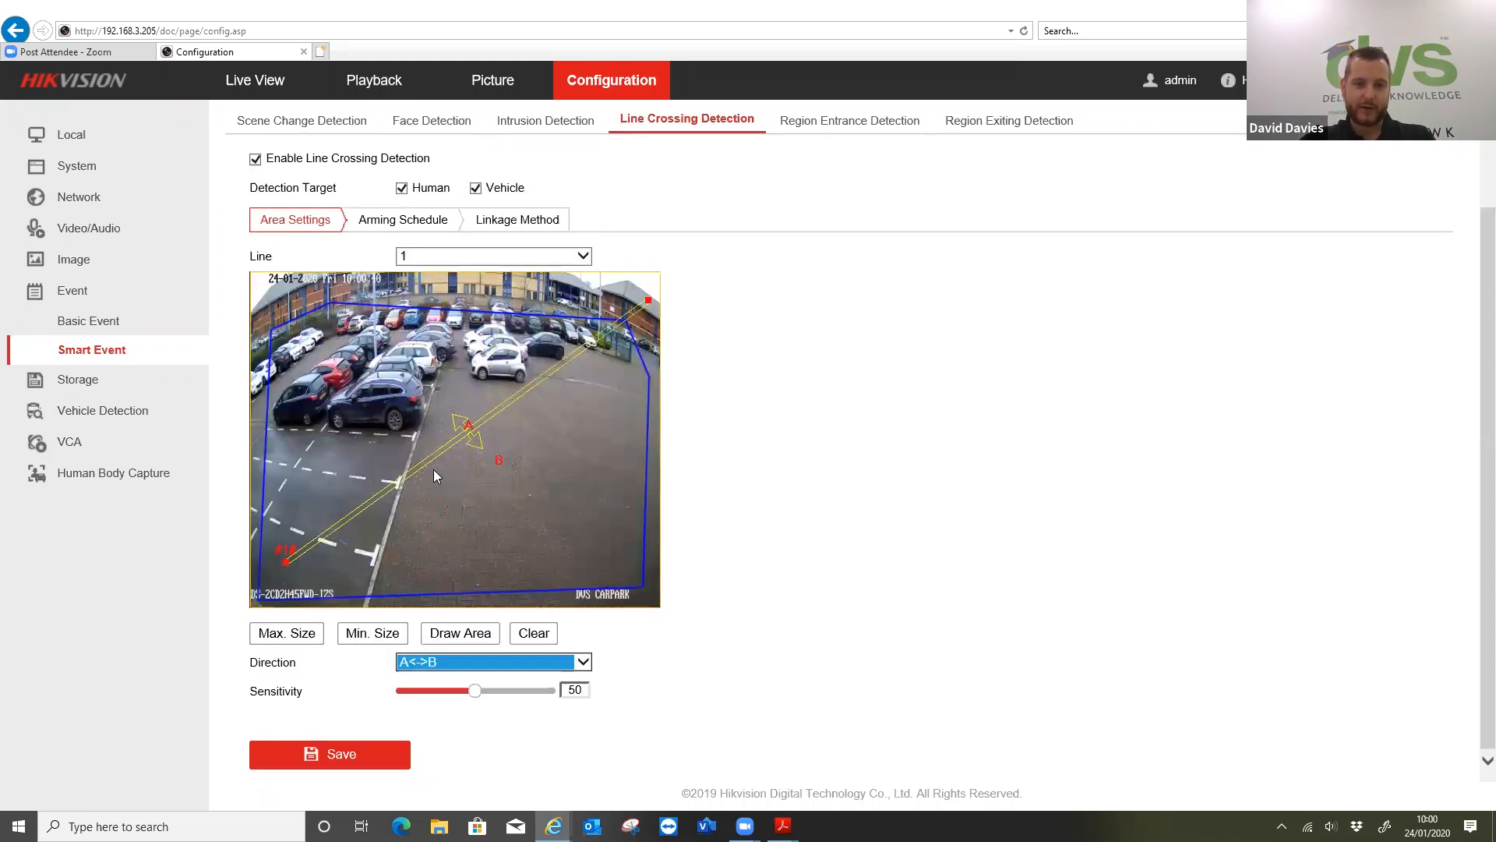
pyautogui.click(396, 752)
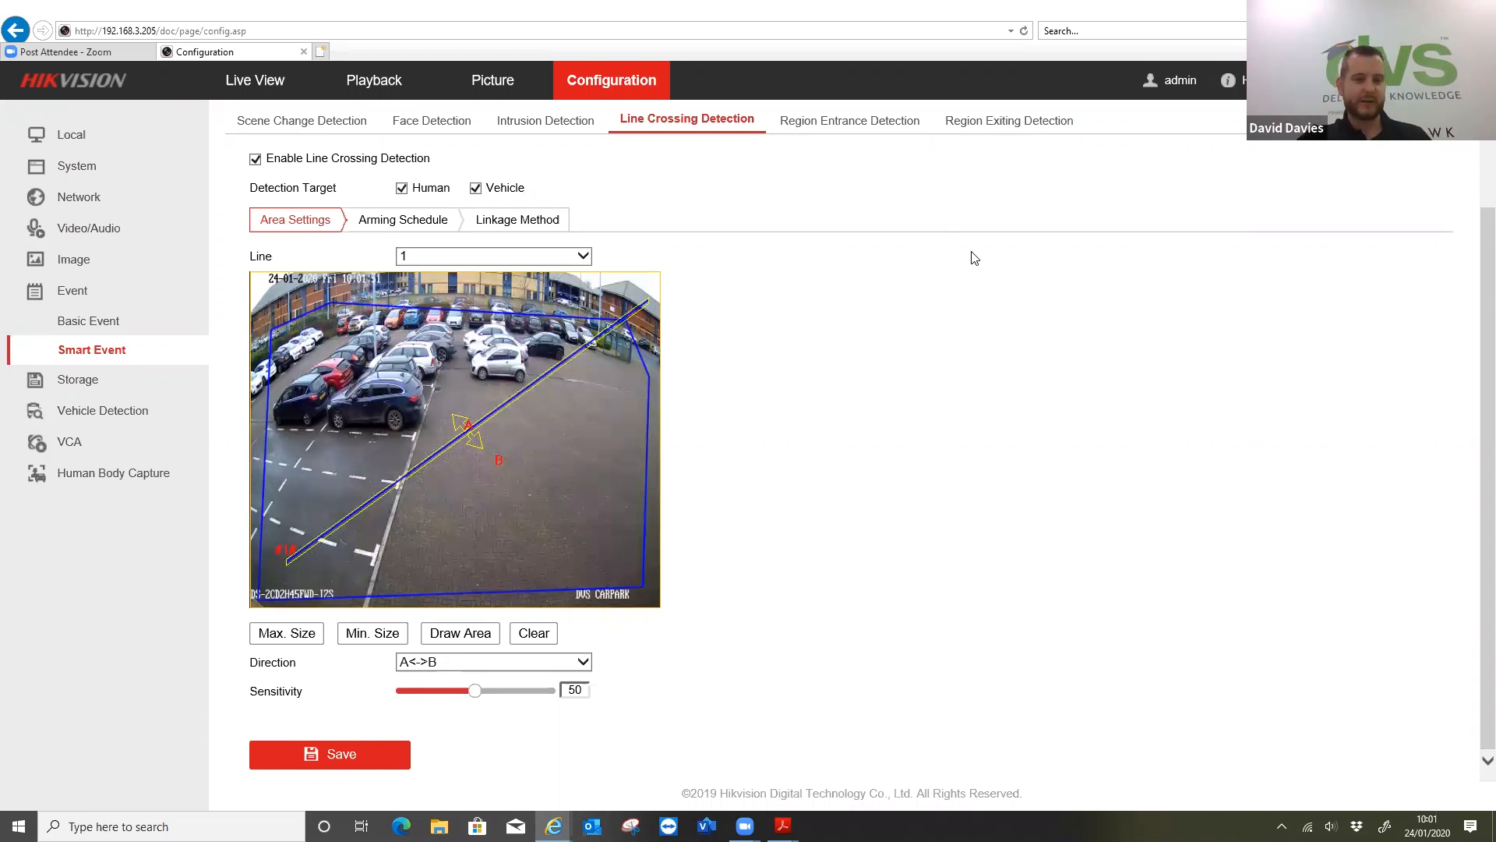
# Look through the storage schedule, holiday and backup settings, and the vehicle detection configuration of camera D1 ANPR
pyautogui.scroll(2, 473, 195)
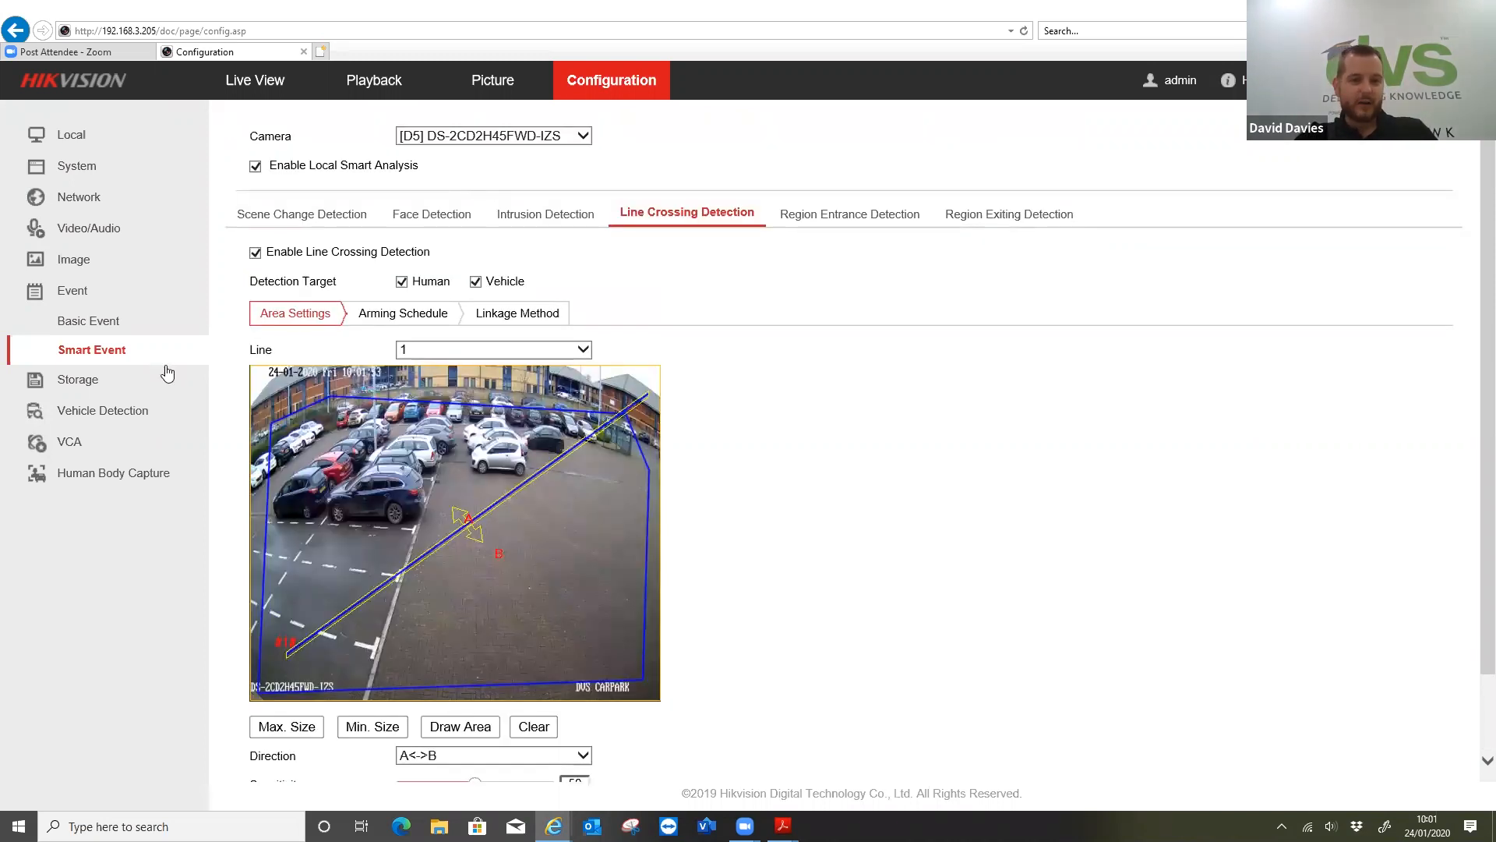
pyautogui.click(152, 381)
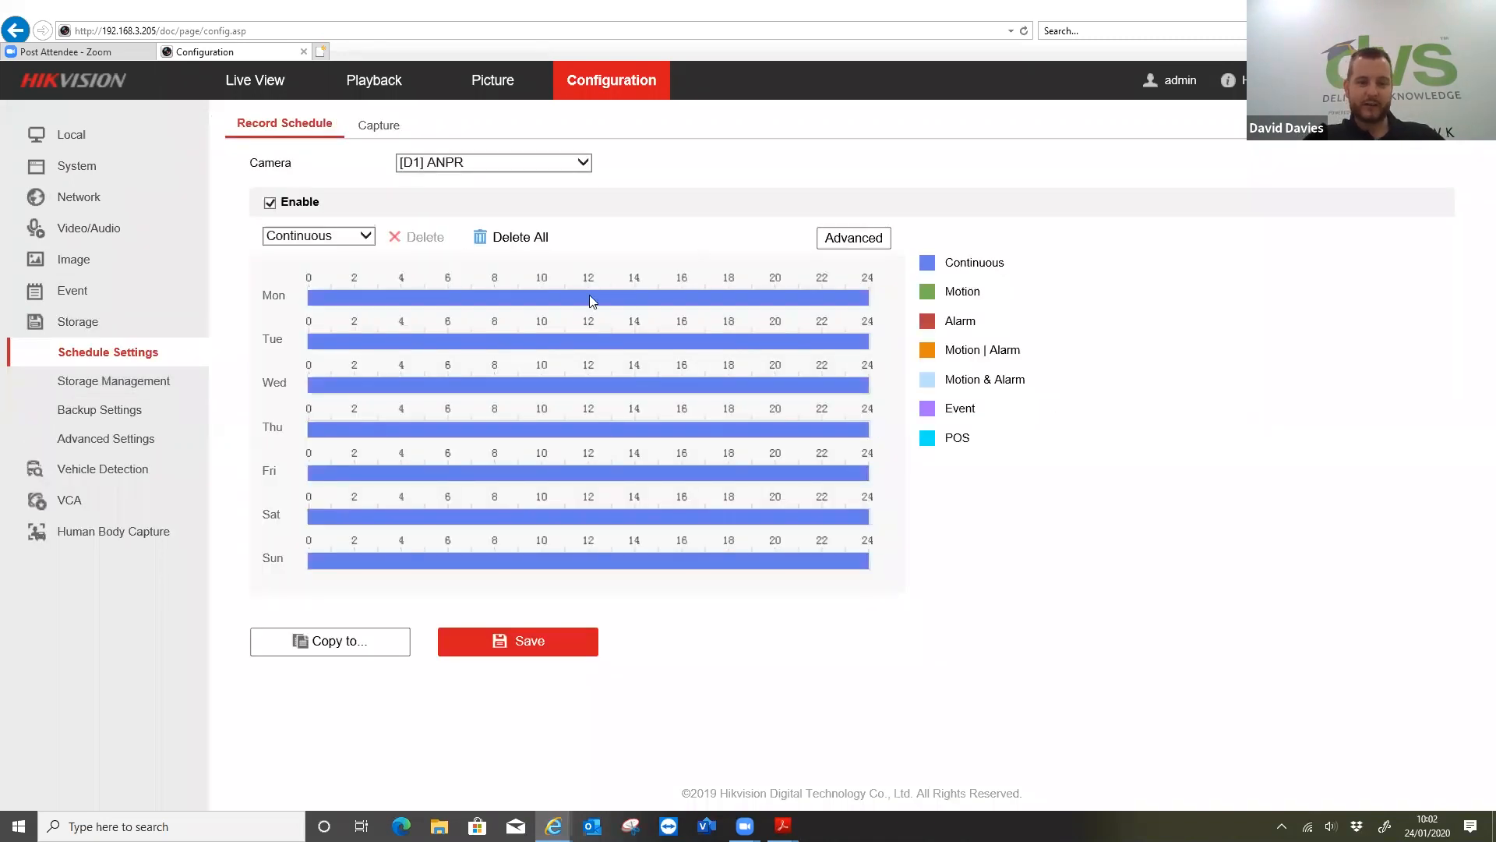
pyautogui.click(109, 438)
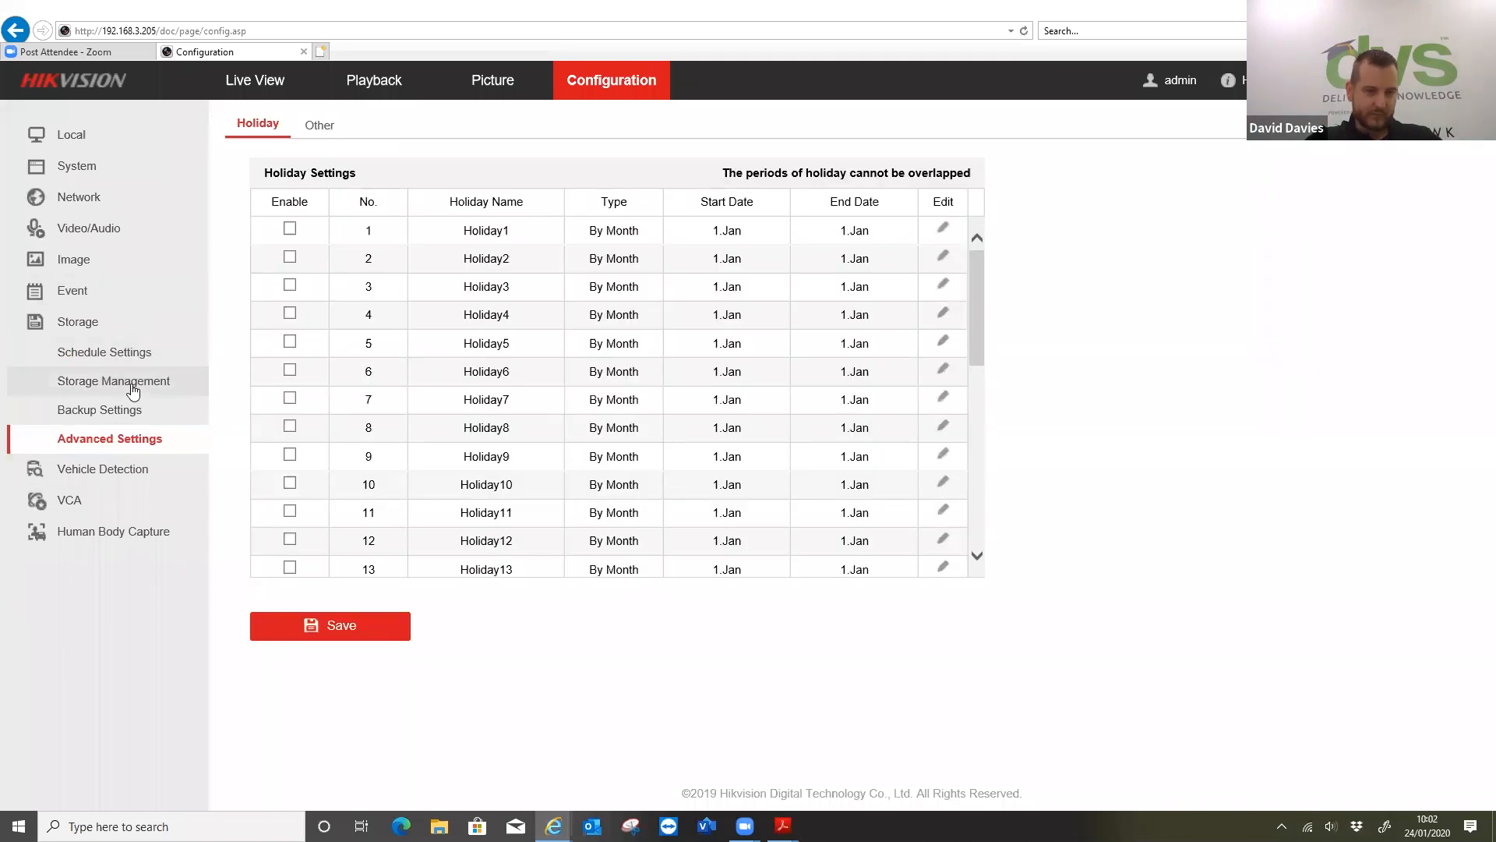
pyautogui.click(125, 411)
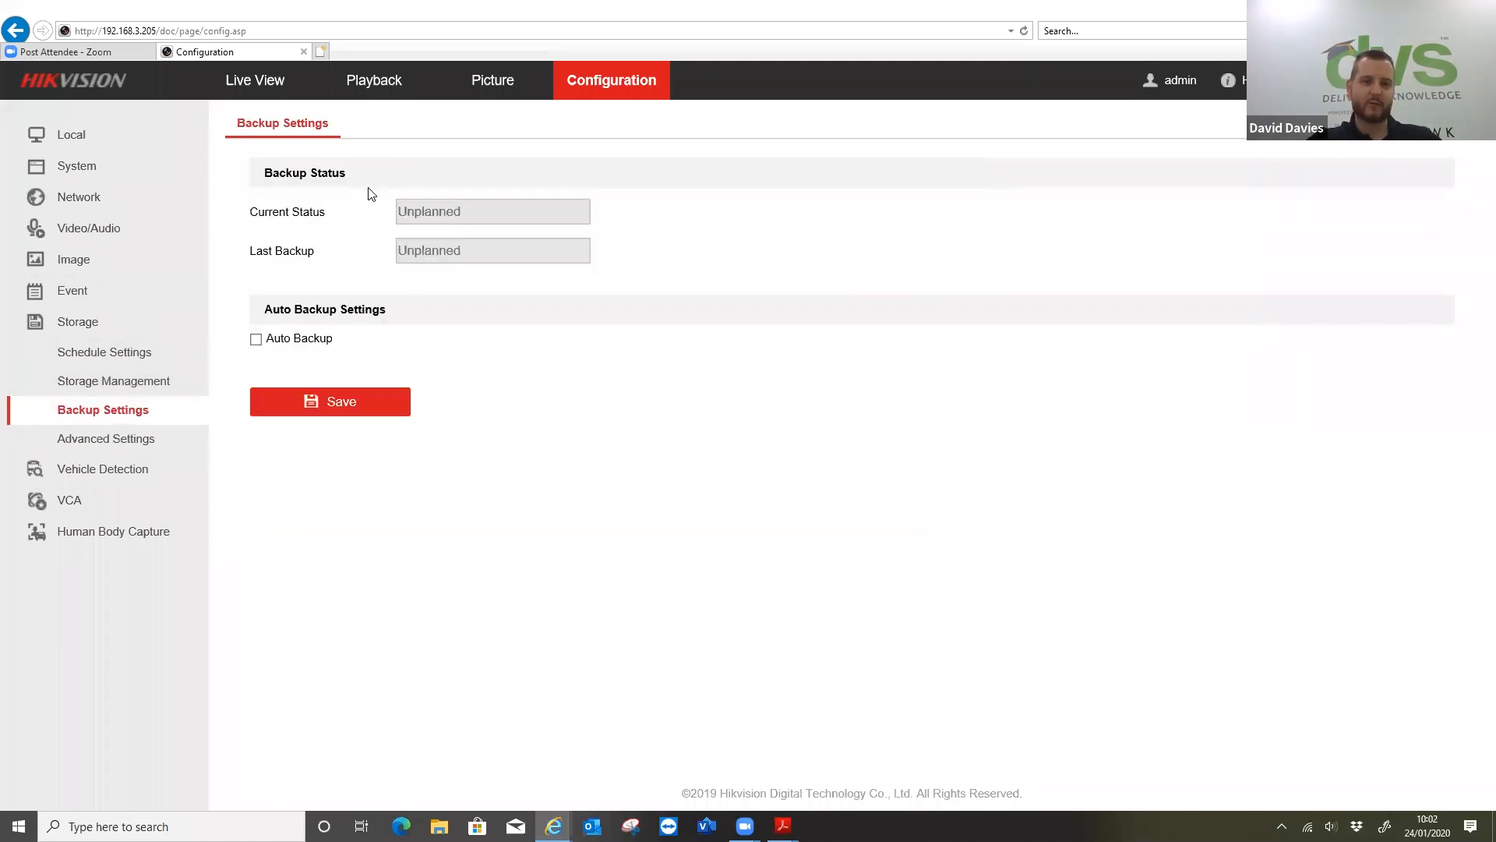
pyautogui.click(138, 468)
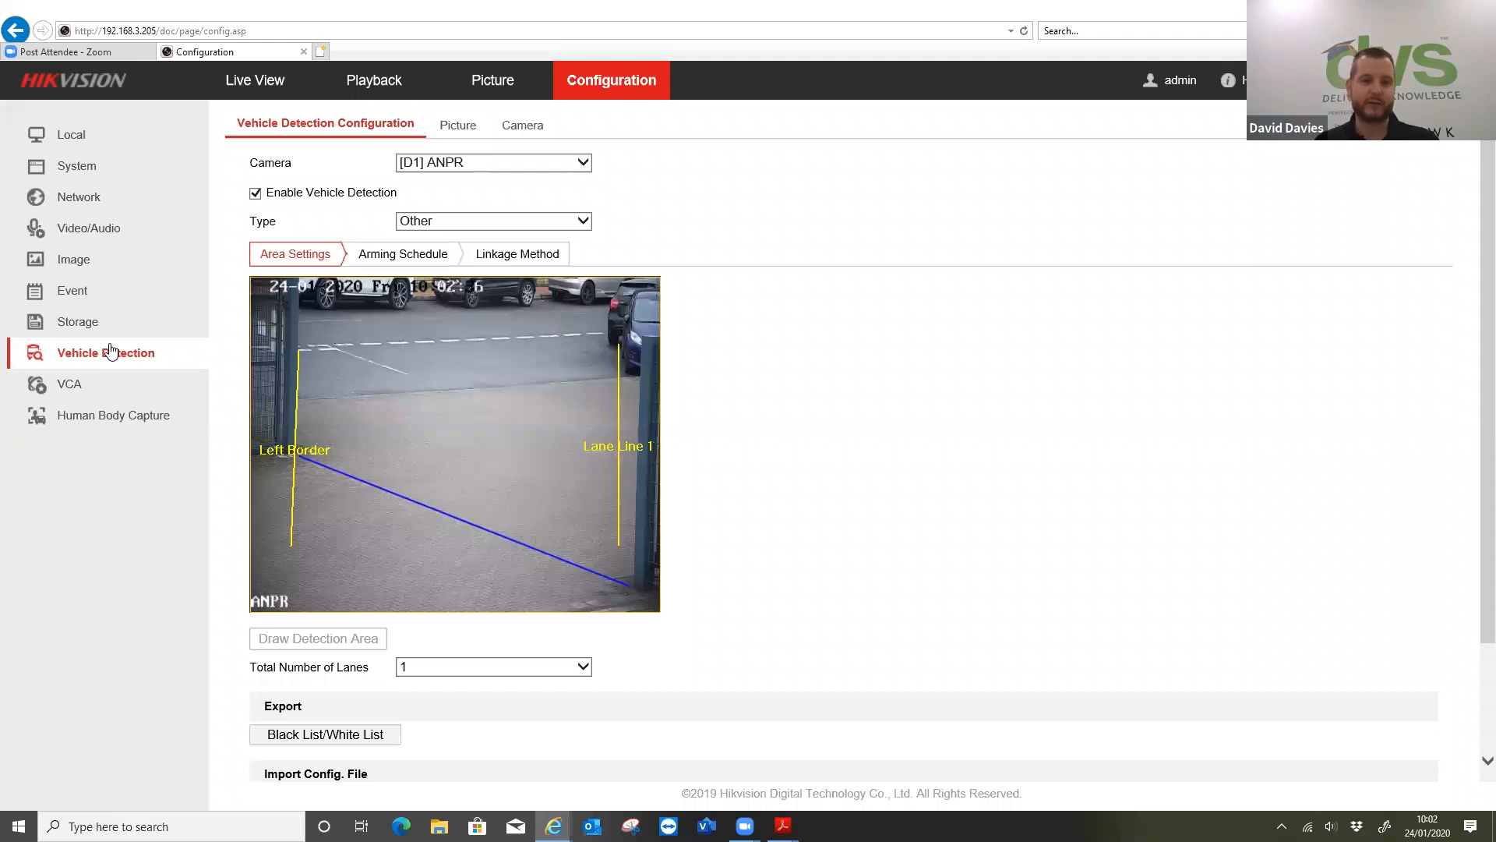
# Show the VCA behavior analysis settings for camera D26 DS-2TD2617-6/V1 and examine its intrusion rule and detection area
pyautogui.click(76, 387)
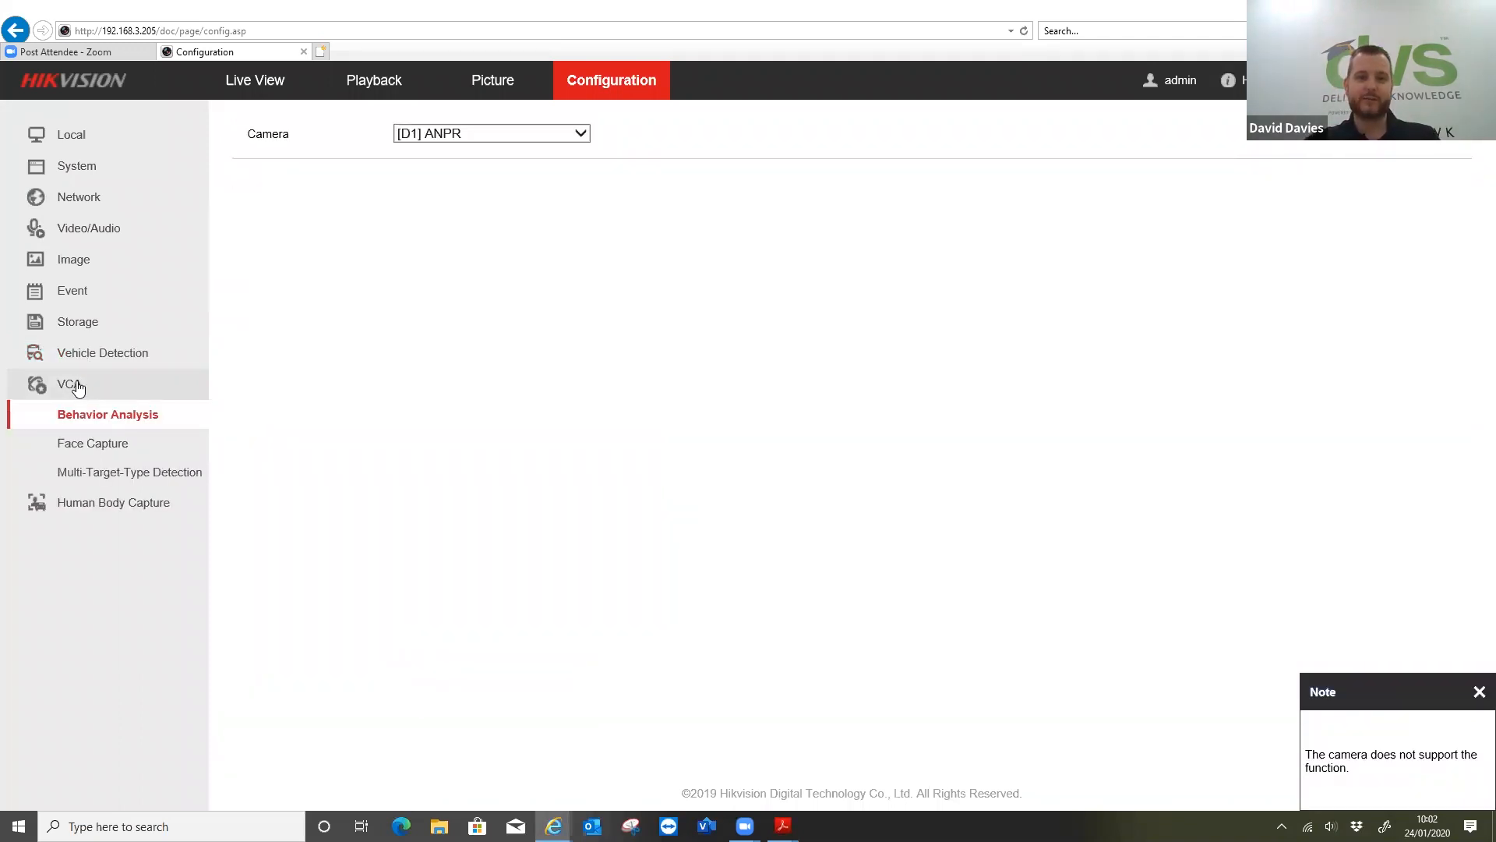
pyautogui.click(523, 136)
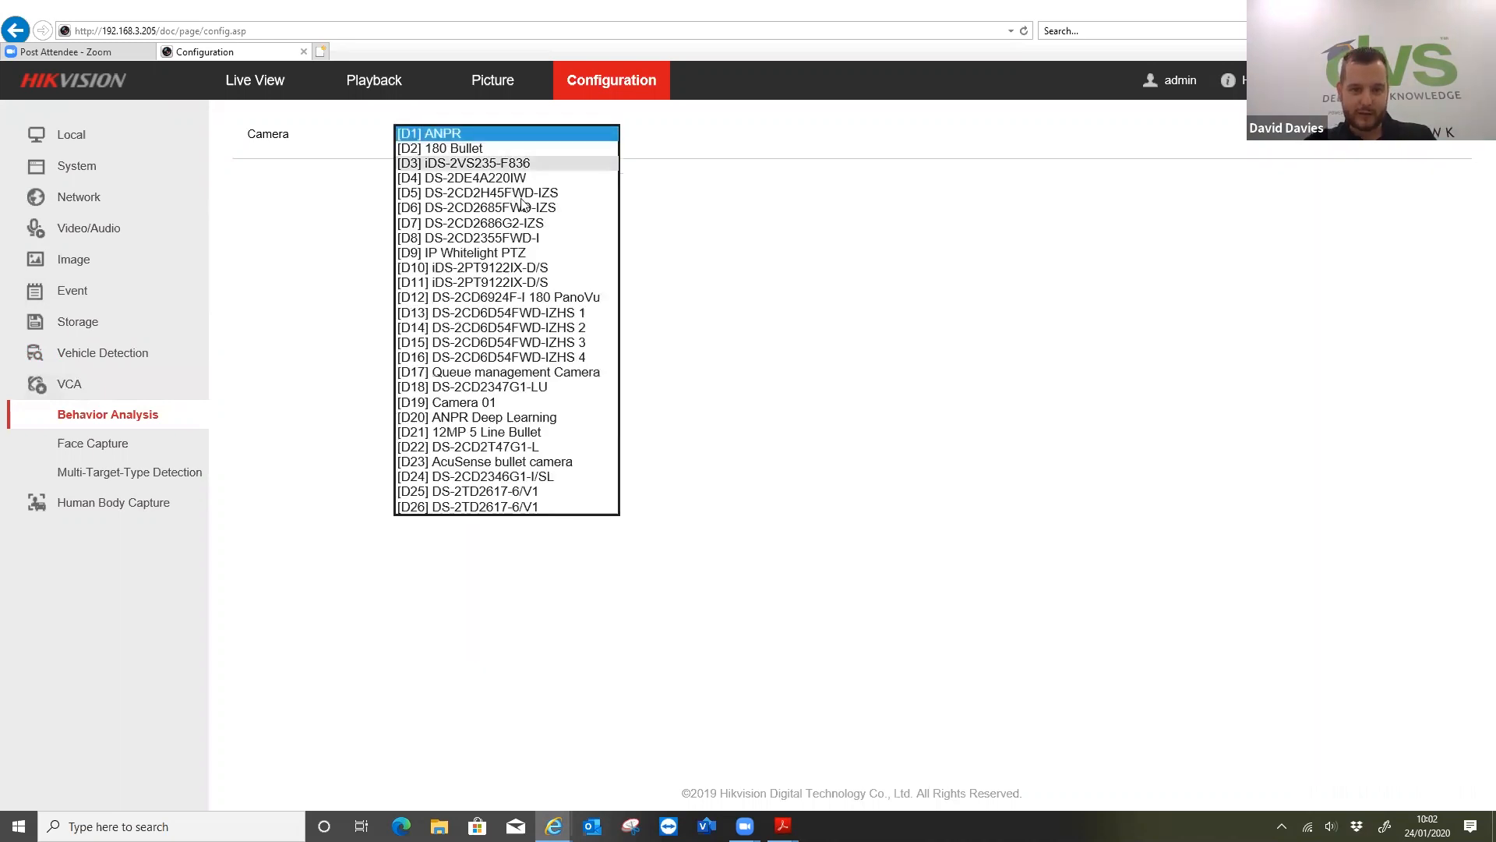
pyautogui.click(504, 507)
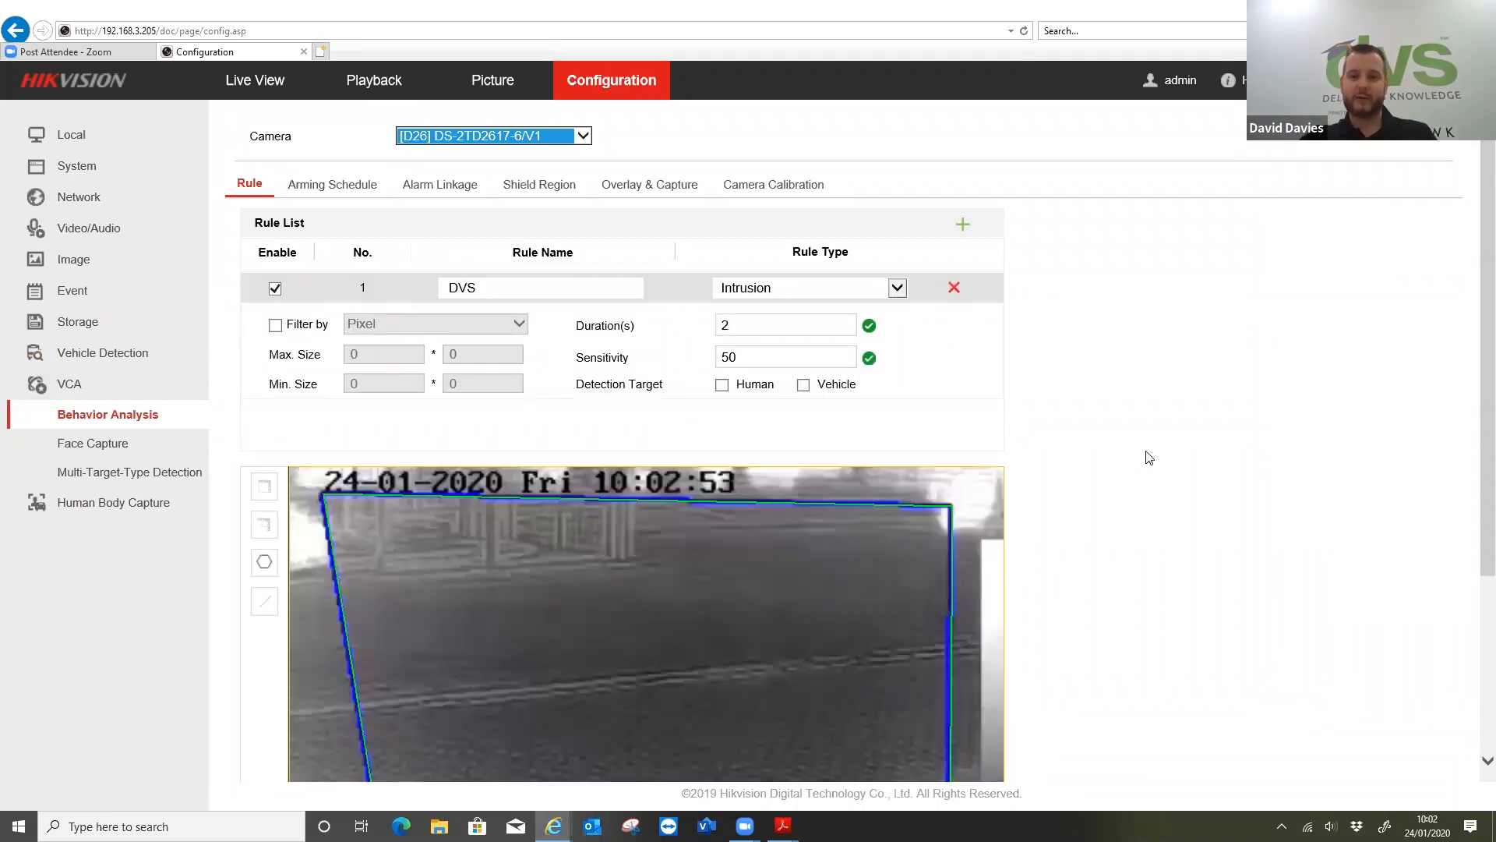
pyautogui.scroll(-2, 1143, 452)
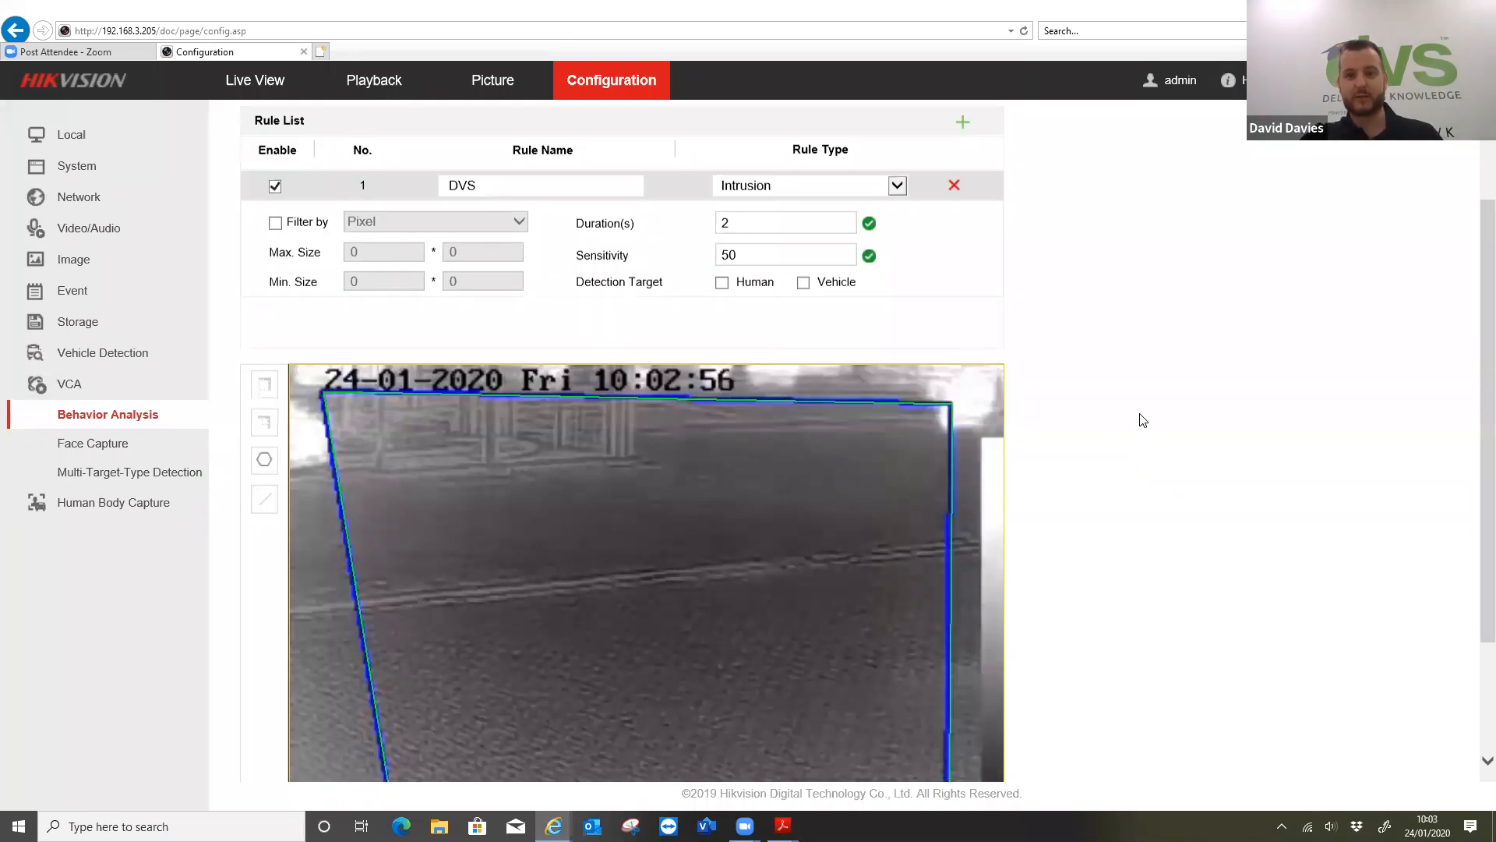
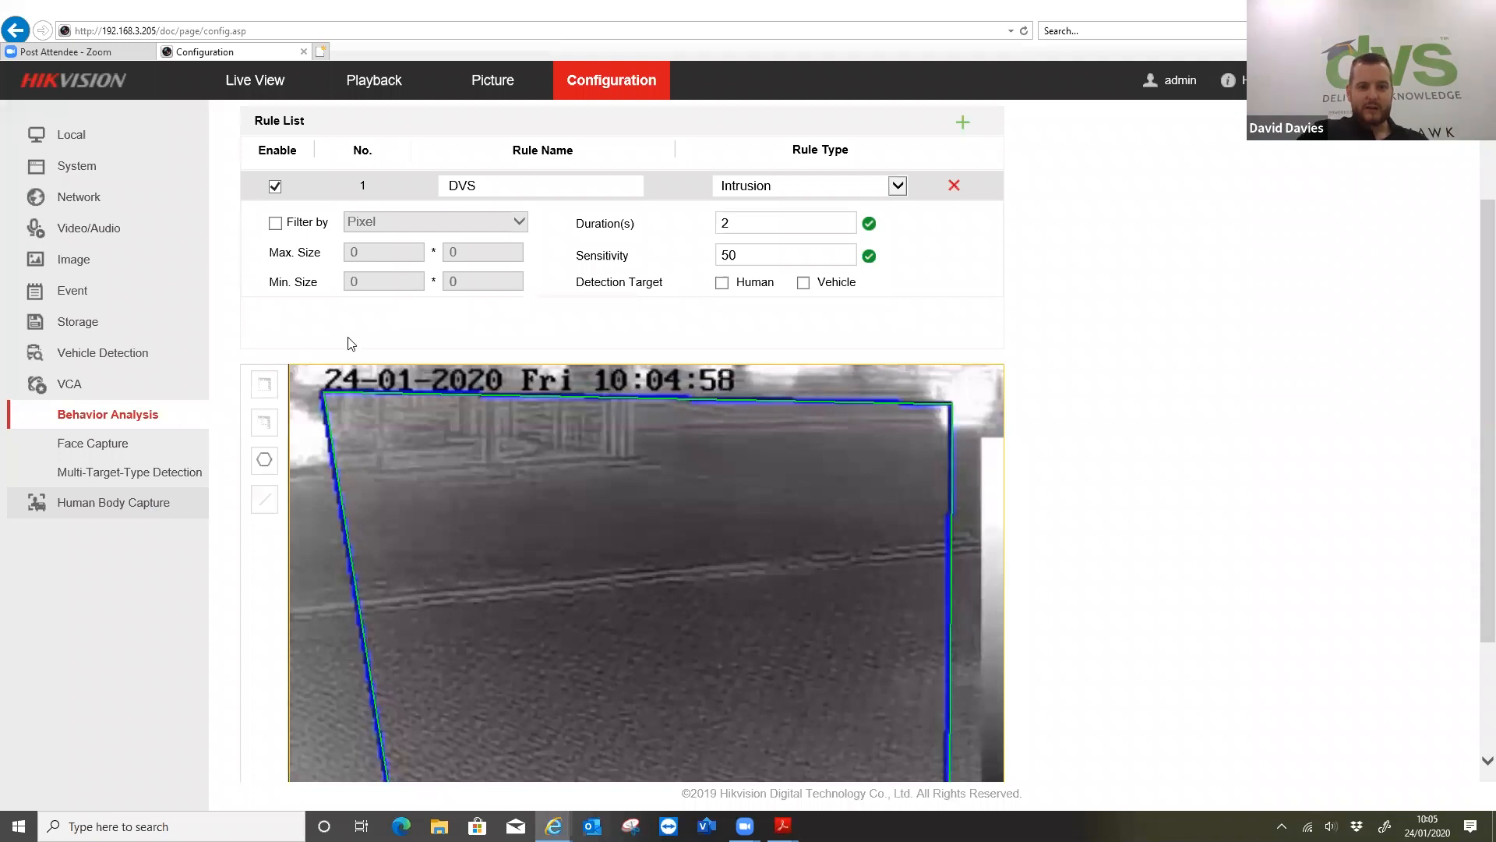
# Show the NVR's playback page and switch to the iVMS-4200 client
pyautogui.scroll(1, 349, 343)
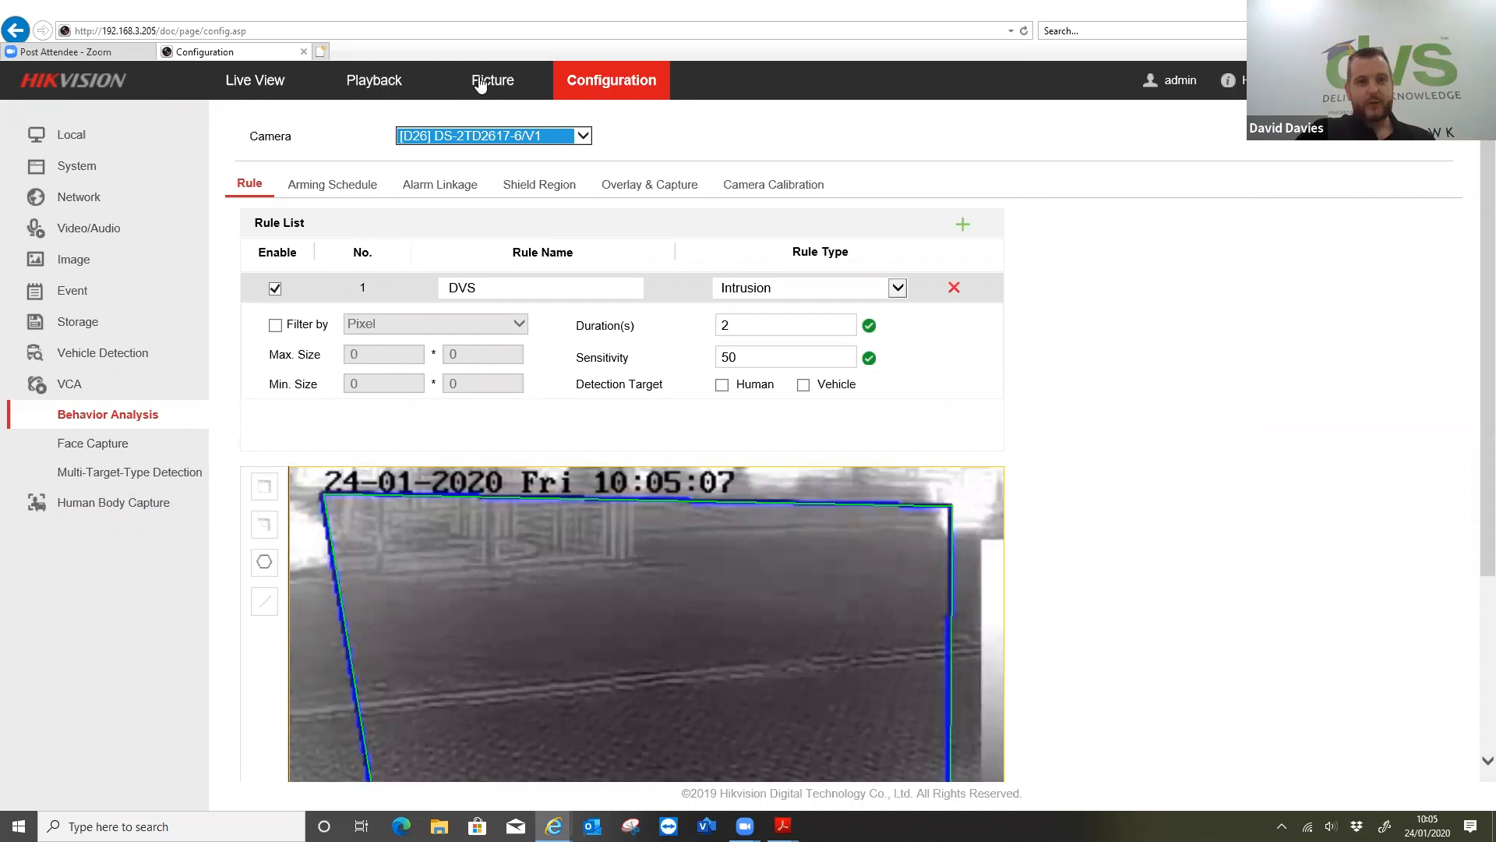
pyautogui.click(379, 91)
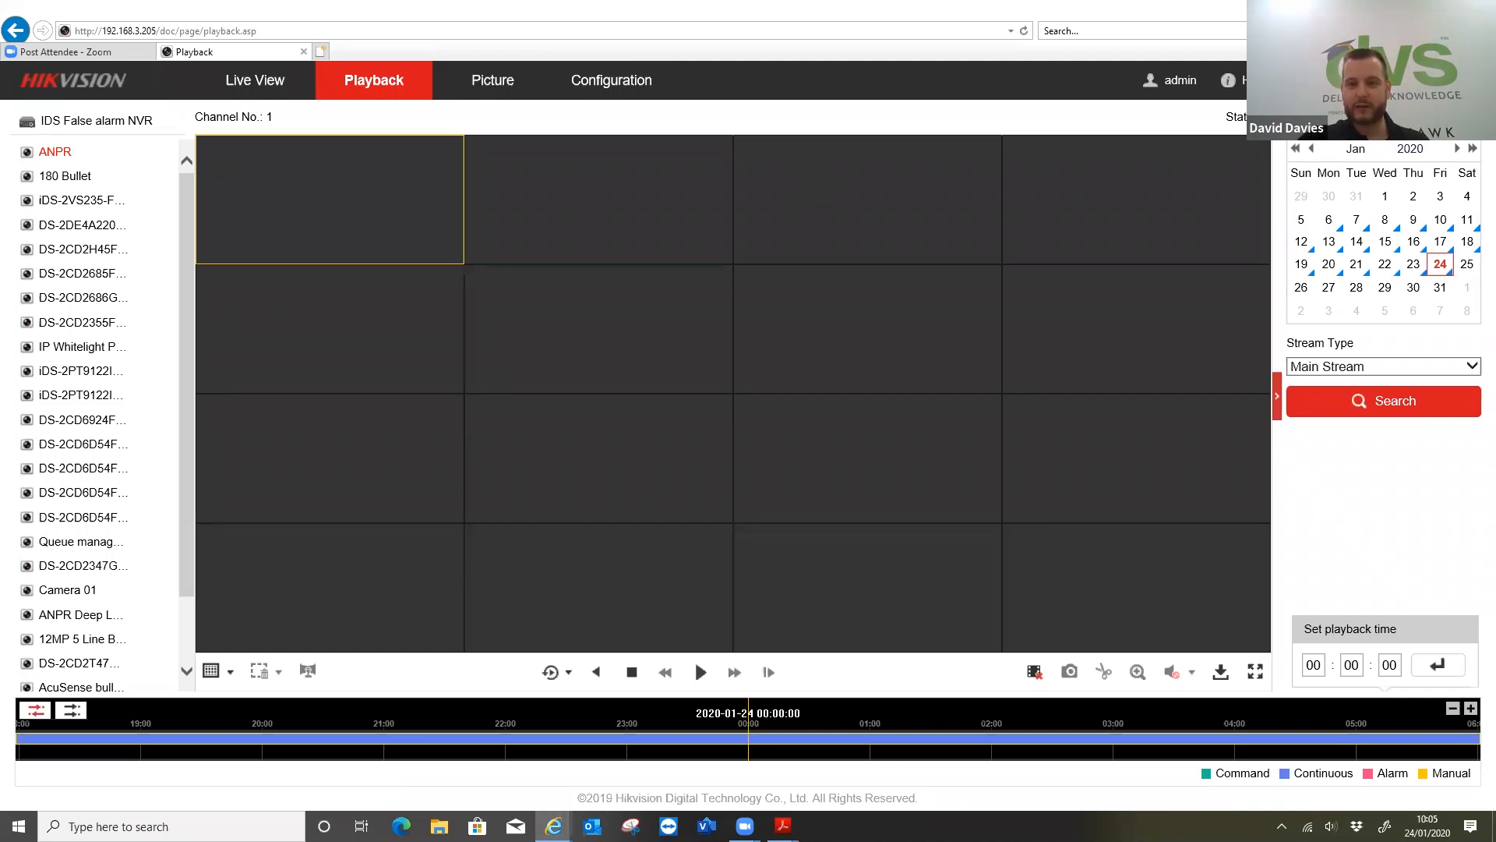
pyautogui.press('super+d')
pyautogui.doubleClick(49, 431)
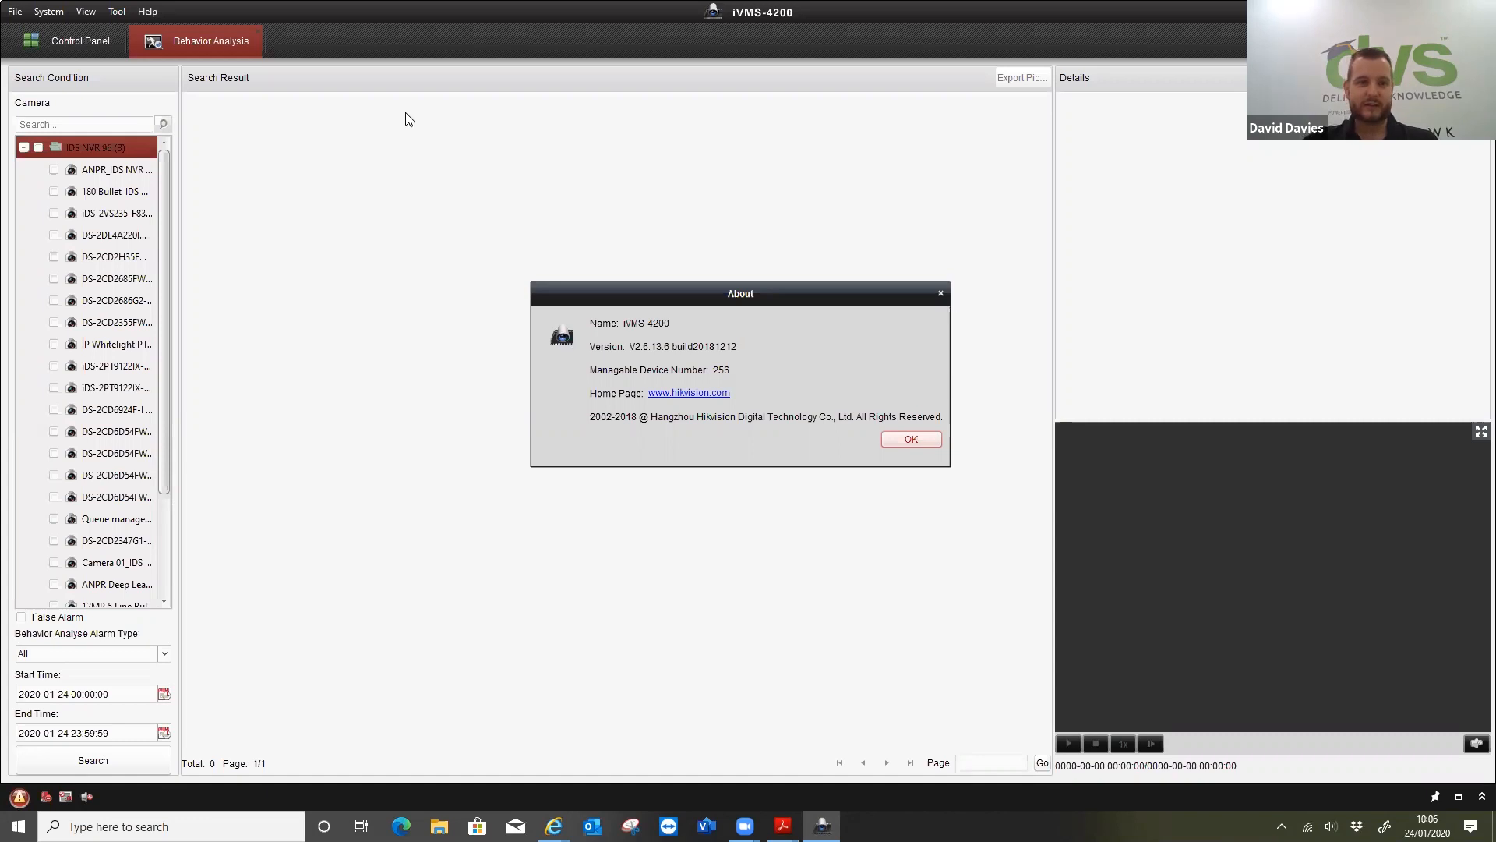
# Look at the added NVR under device management and the list of selectable modules, leaving the module selection unchanged
pyautogui.click(44, 48)
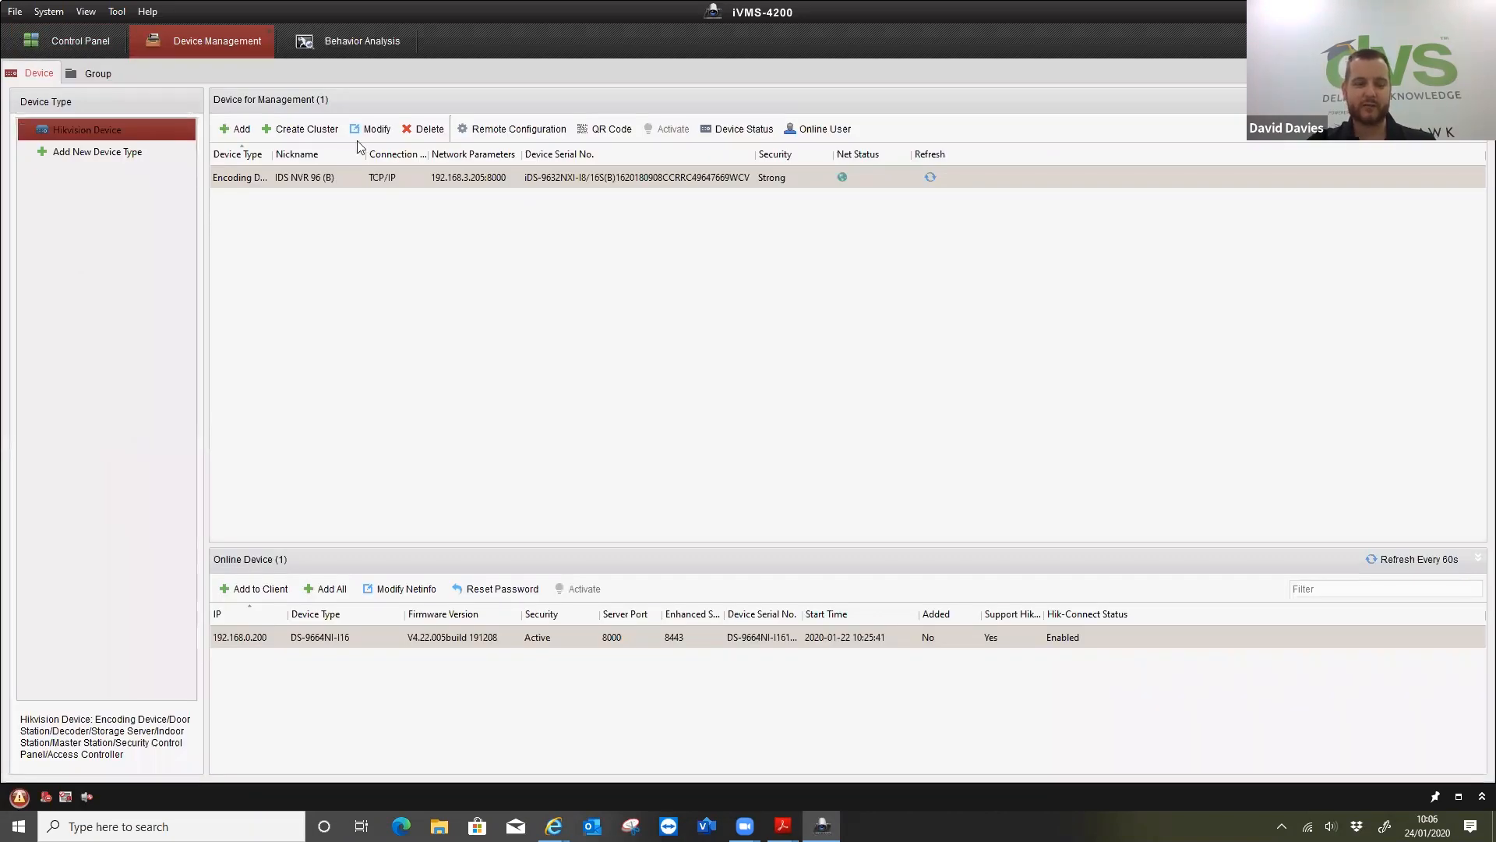
pyautogui.click(70, 40)
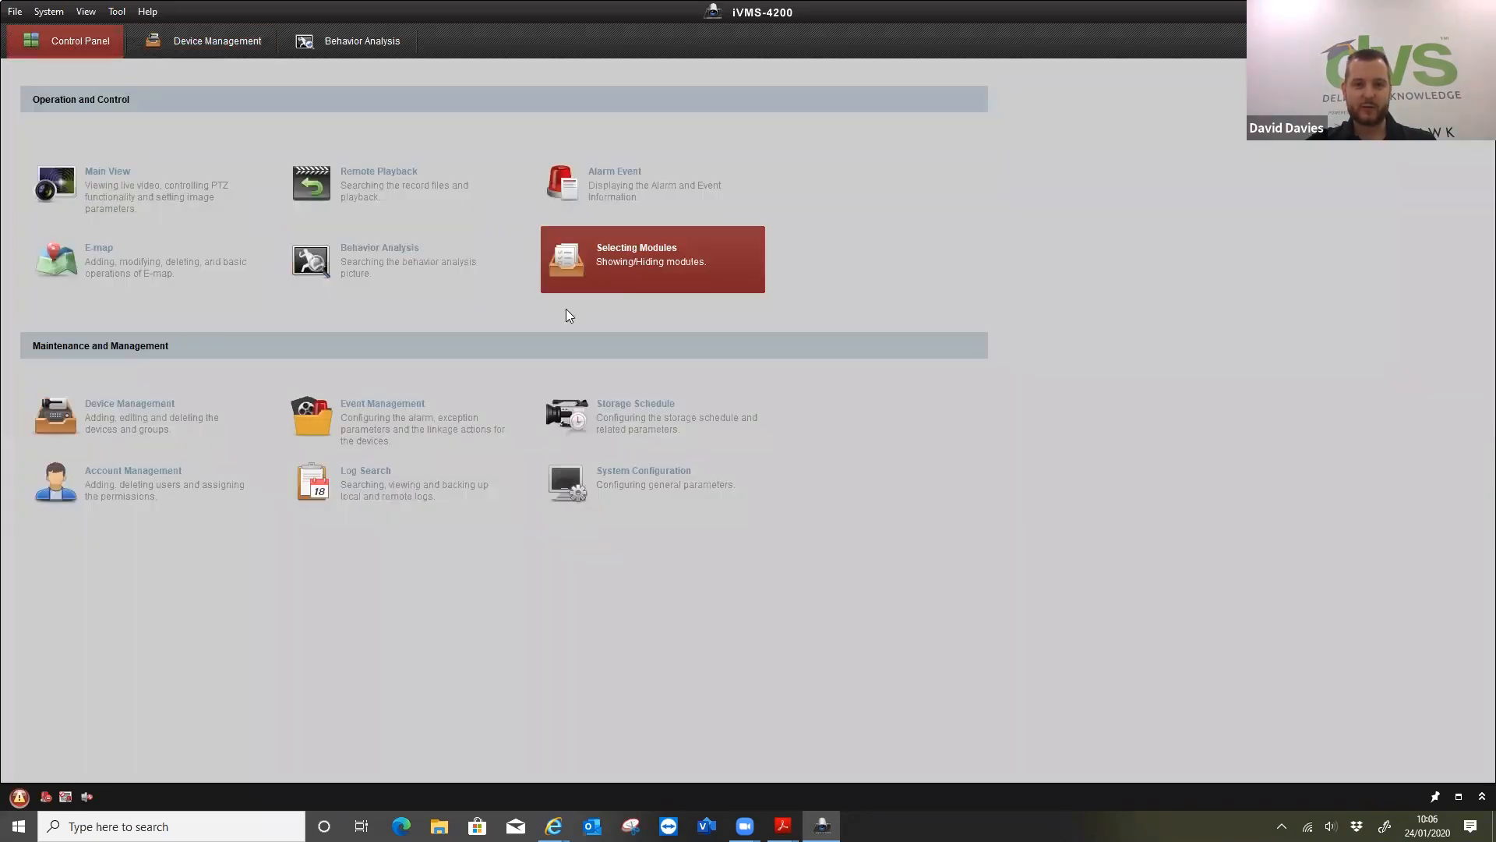
pyautogui.click(567, 310)
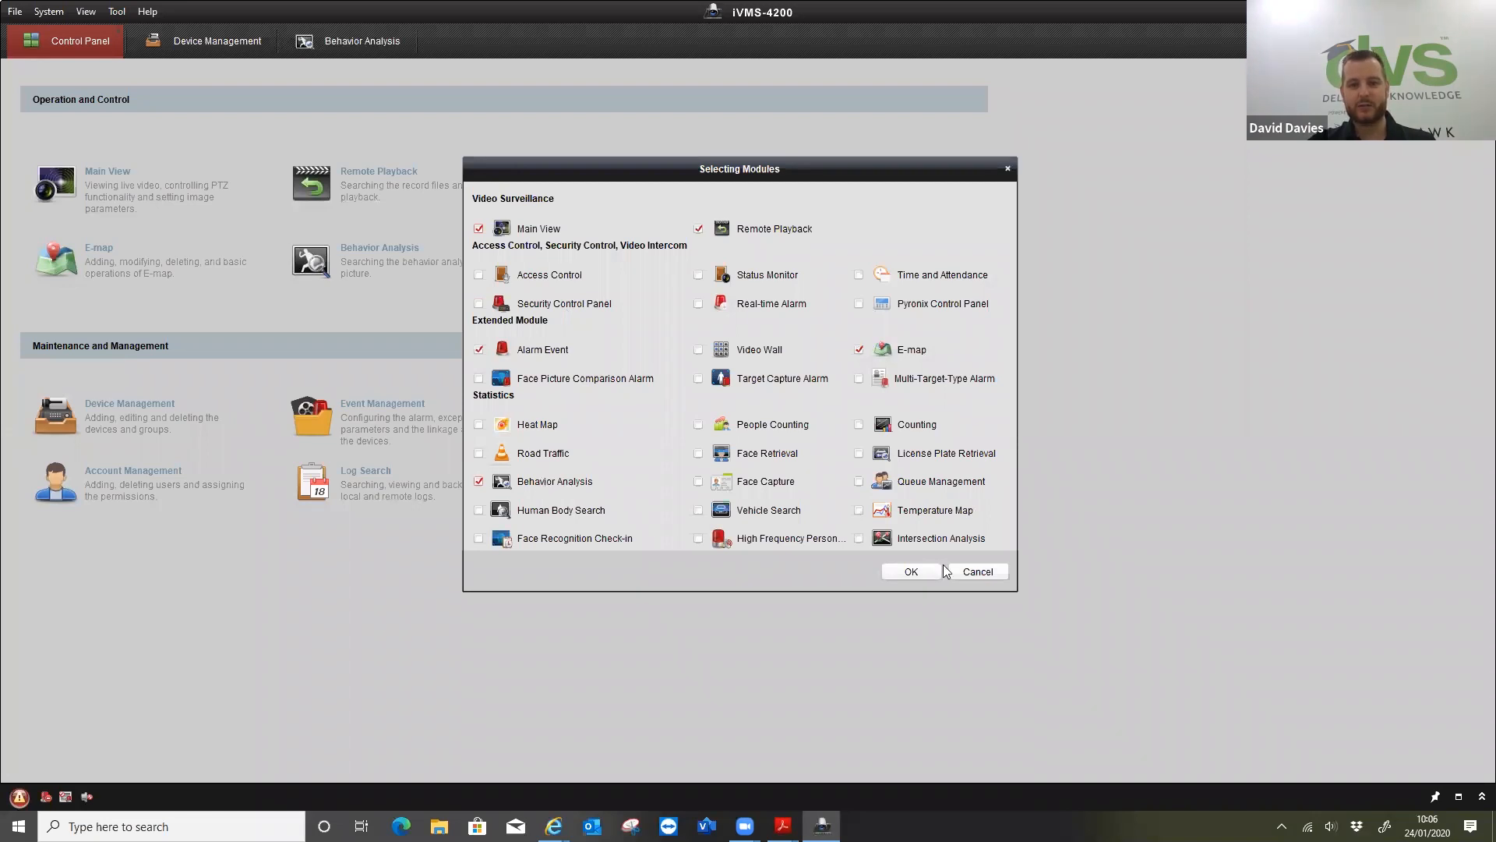
pyautogui.click(978, 572)
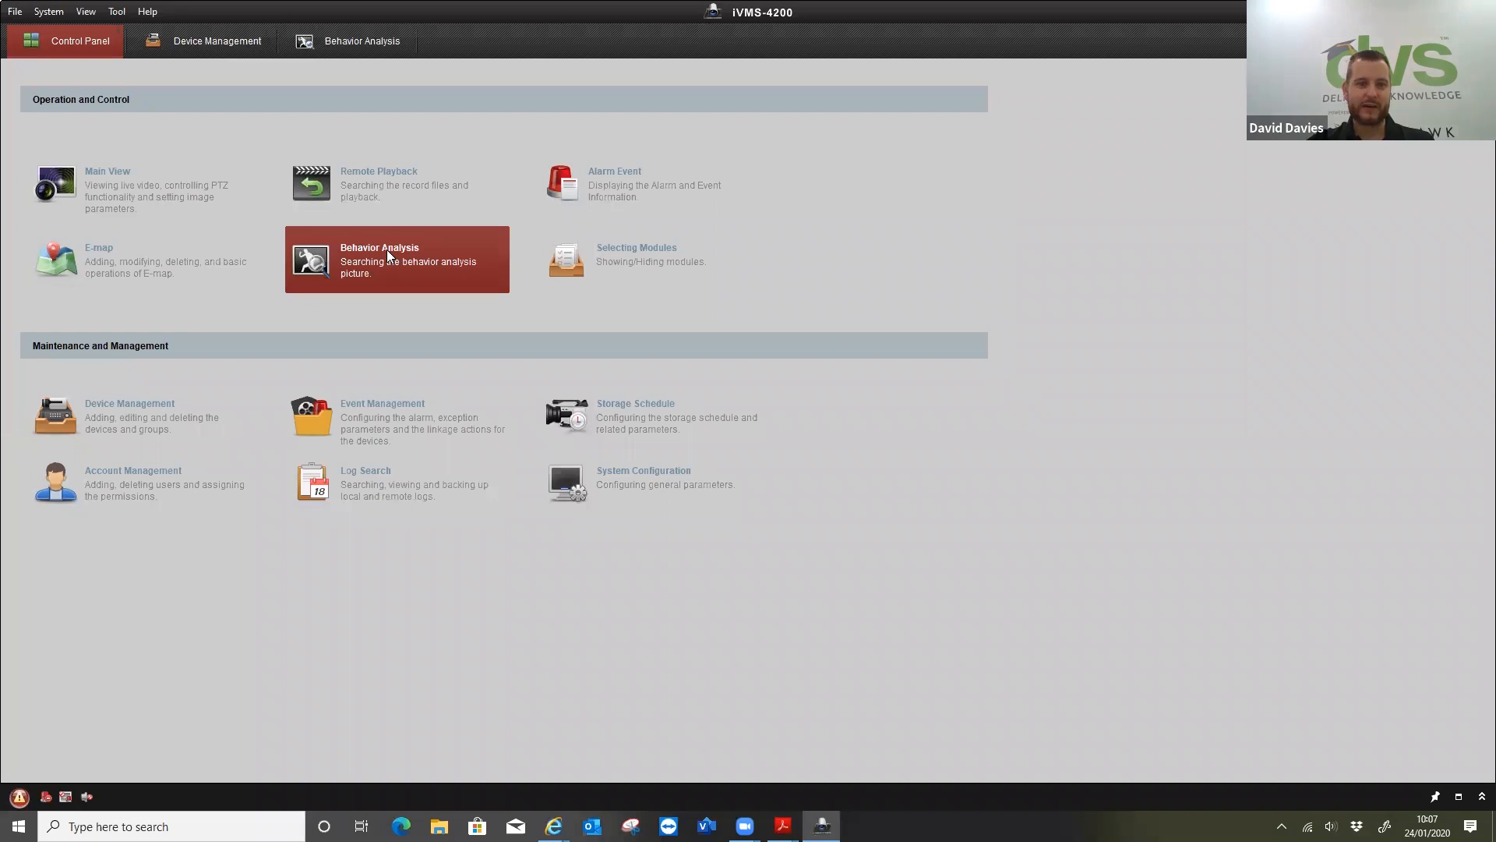
pyautogui.click(387, 253)
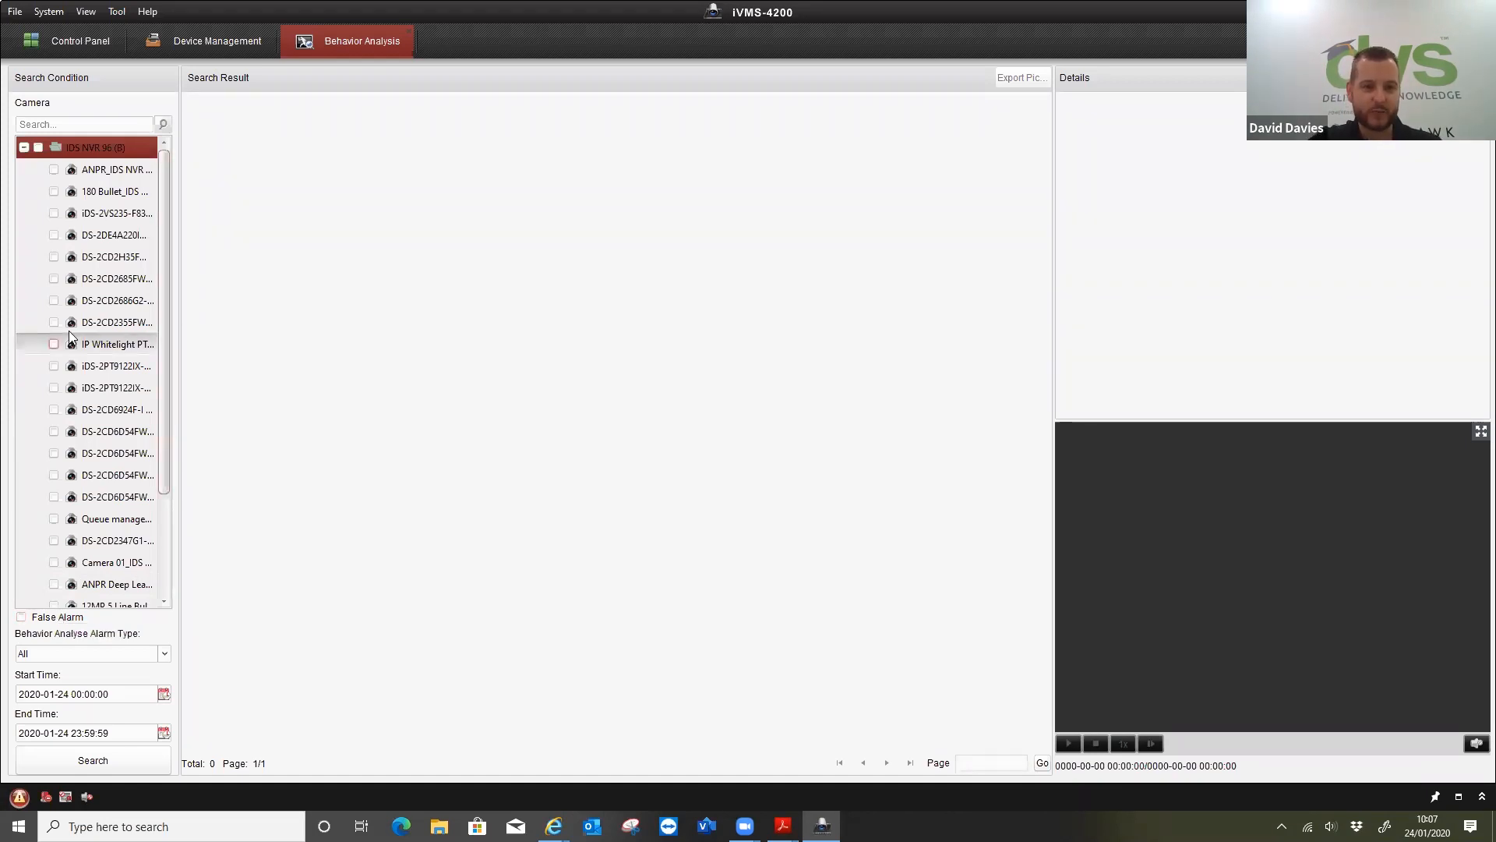
pyautogui.click(53, 257)
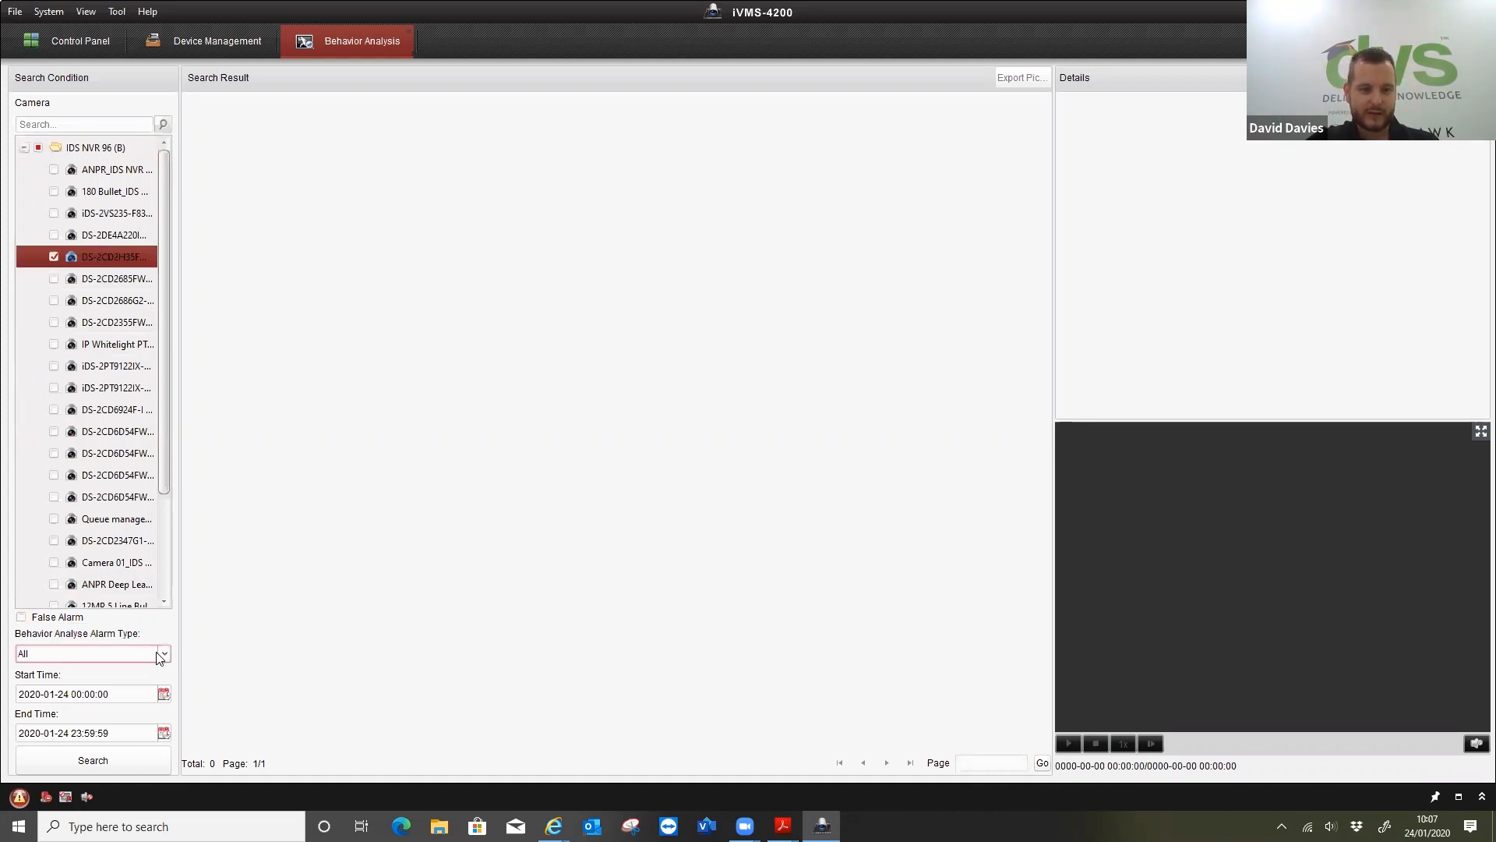
pyautogui.click(21, 616)
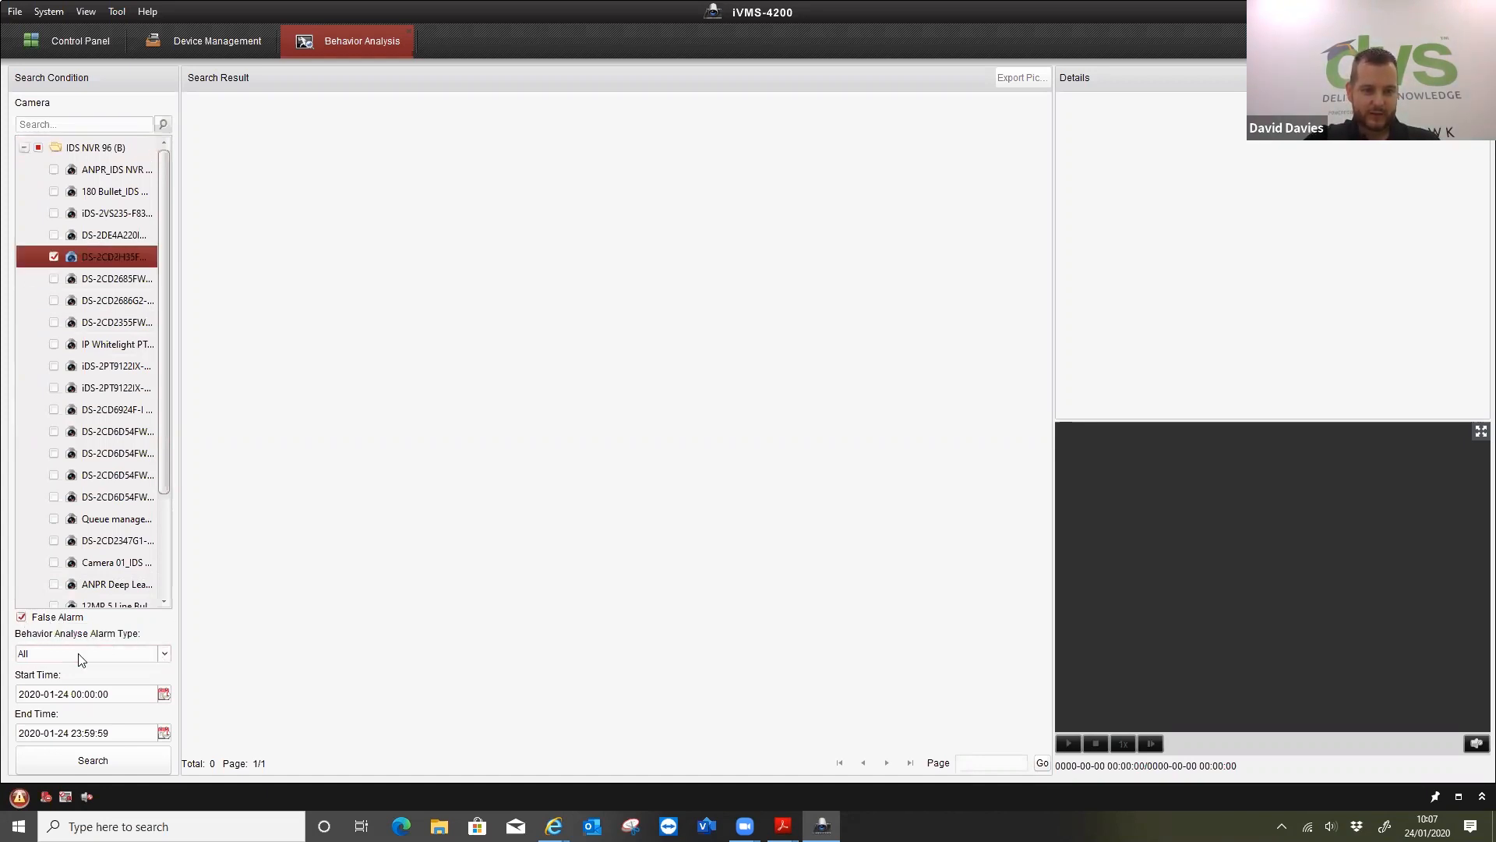
pyautogui.click(163, 695)
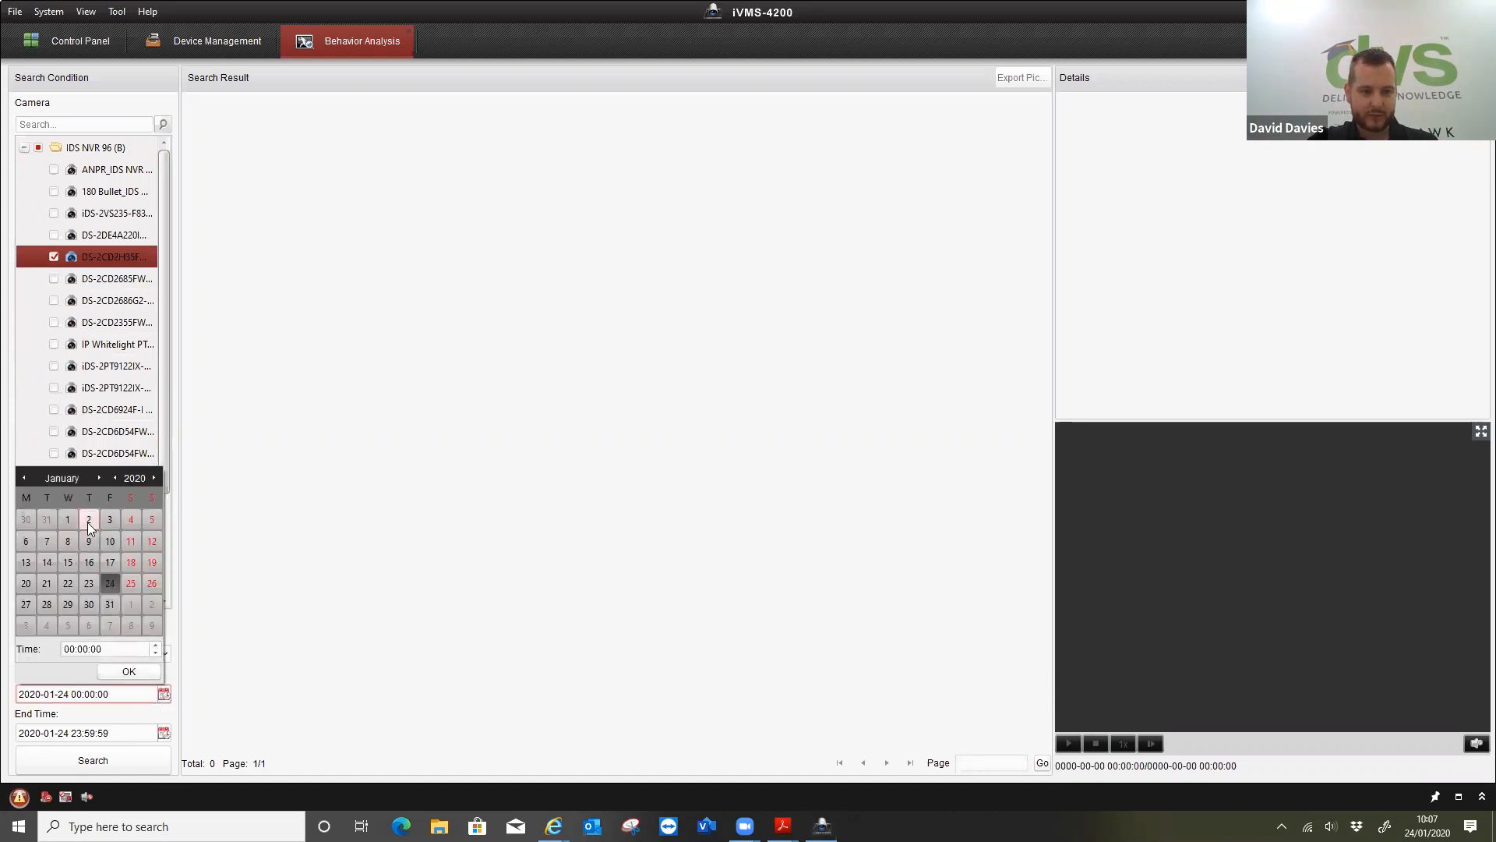
pyautogui.click(26, 562)
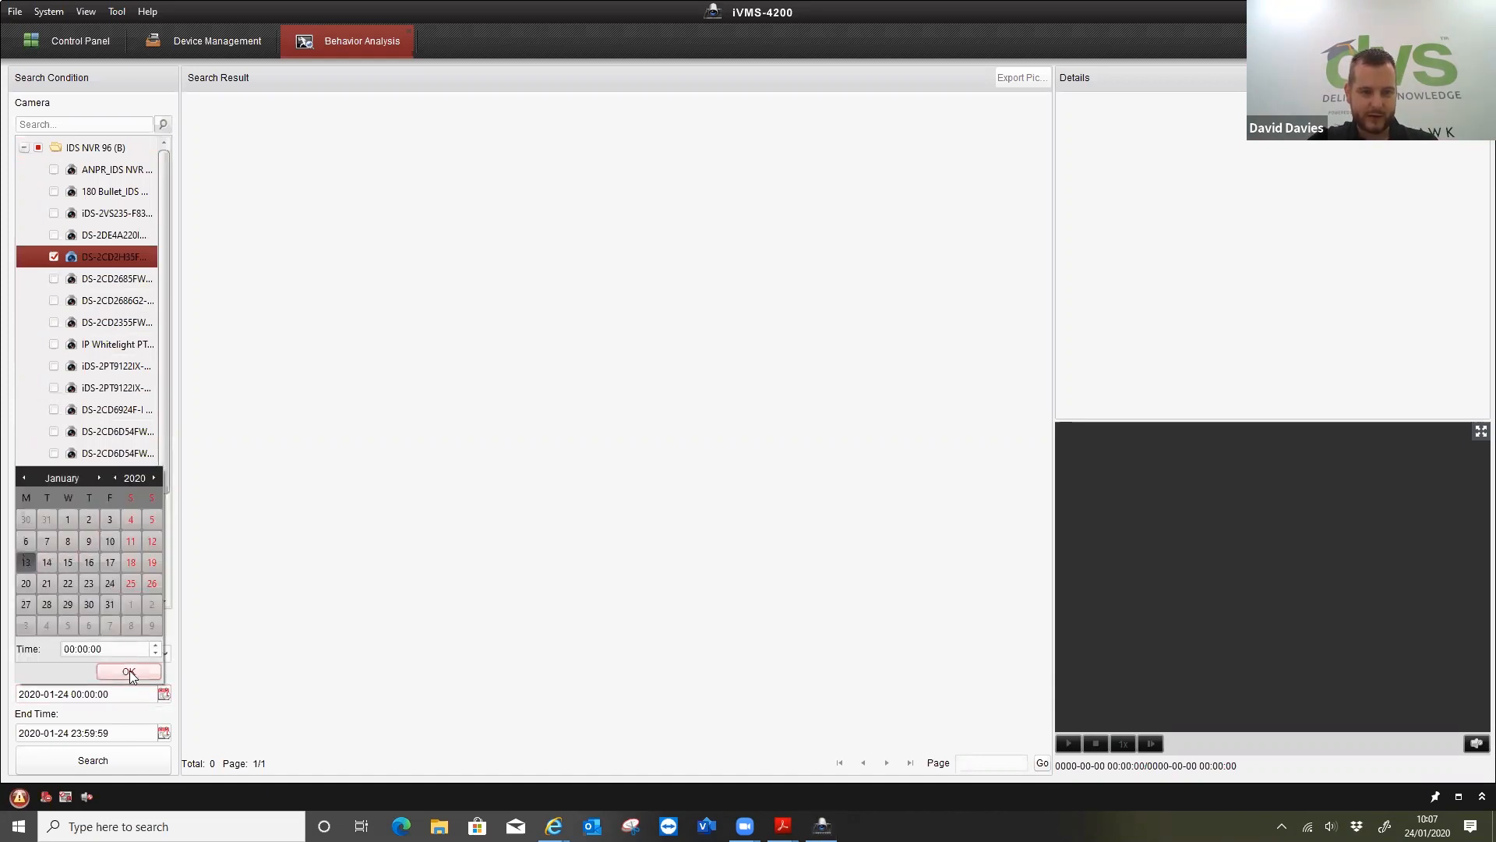
pyautogui.click(130, 670)
# Run the false alarm search, examine the first captured picture and play its linked recording
pyautogui.click(119, 755)
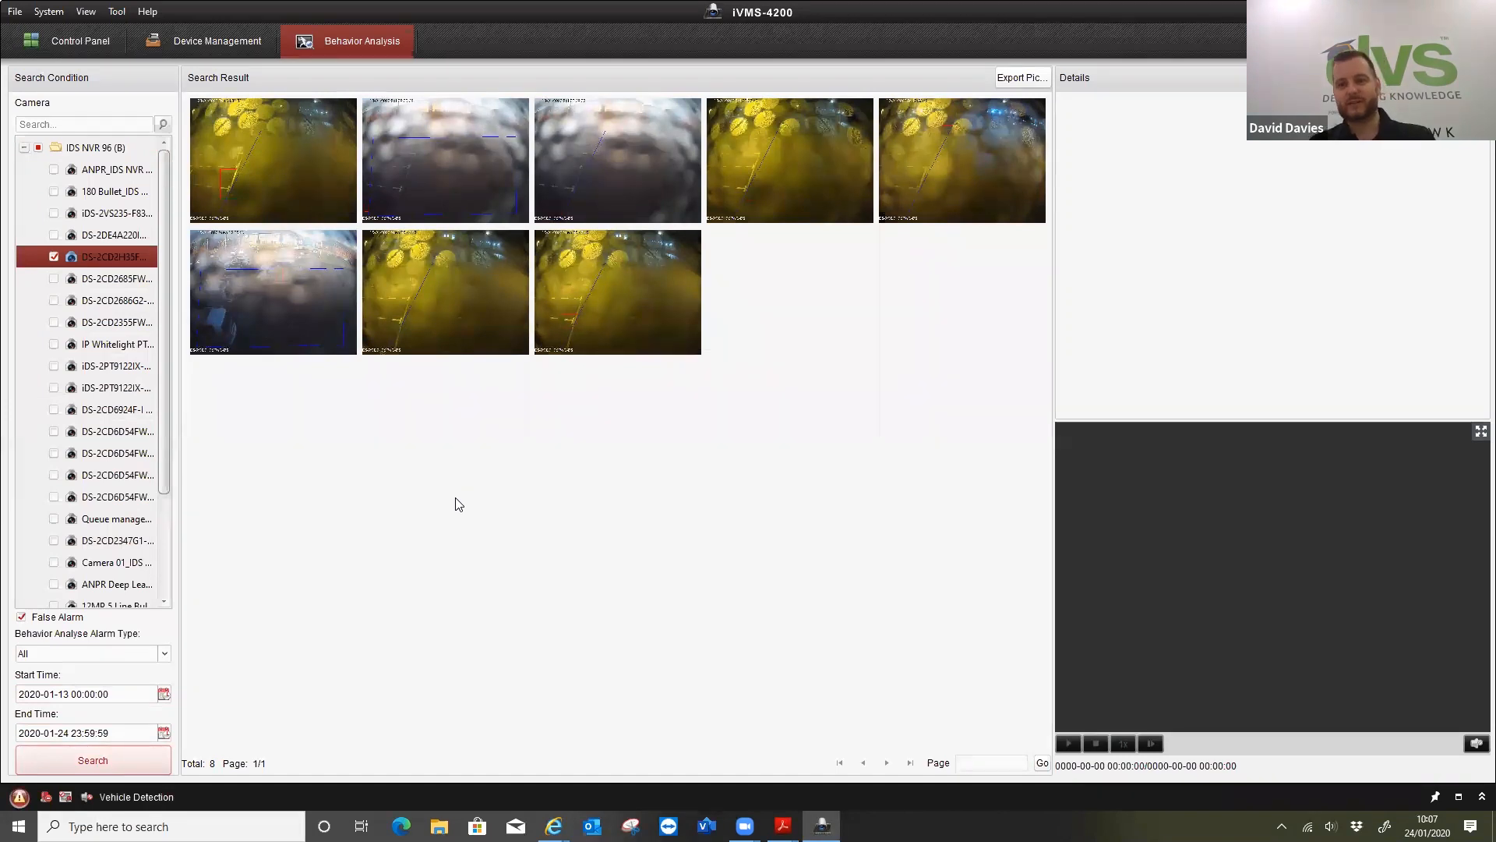
pyautogui.click(244, 178)
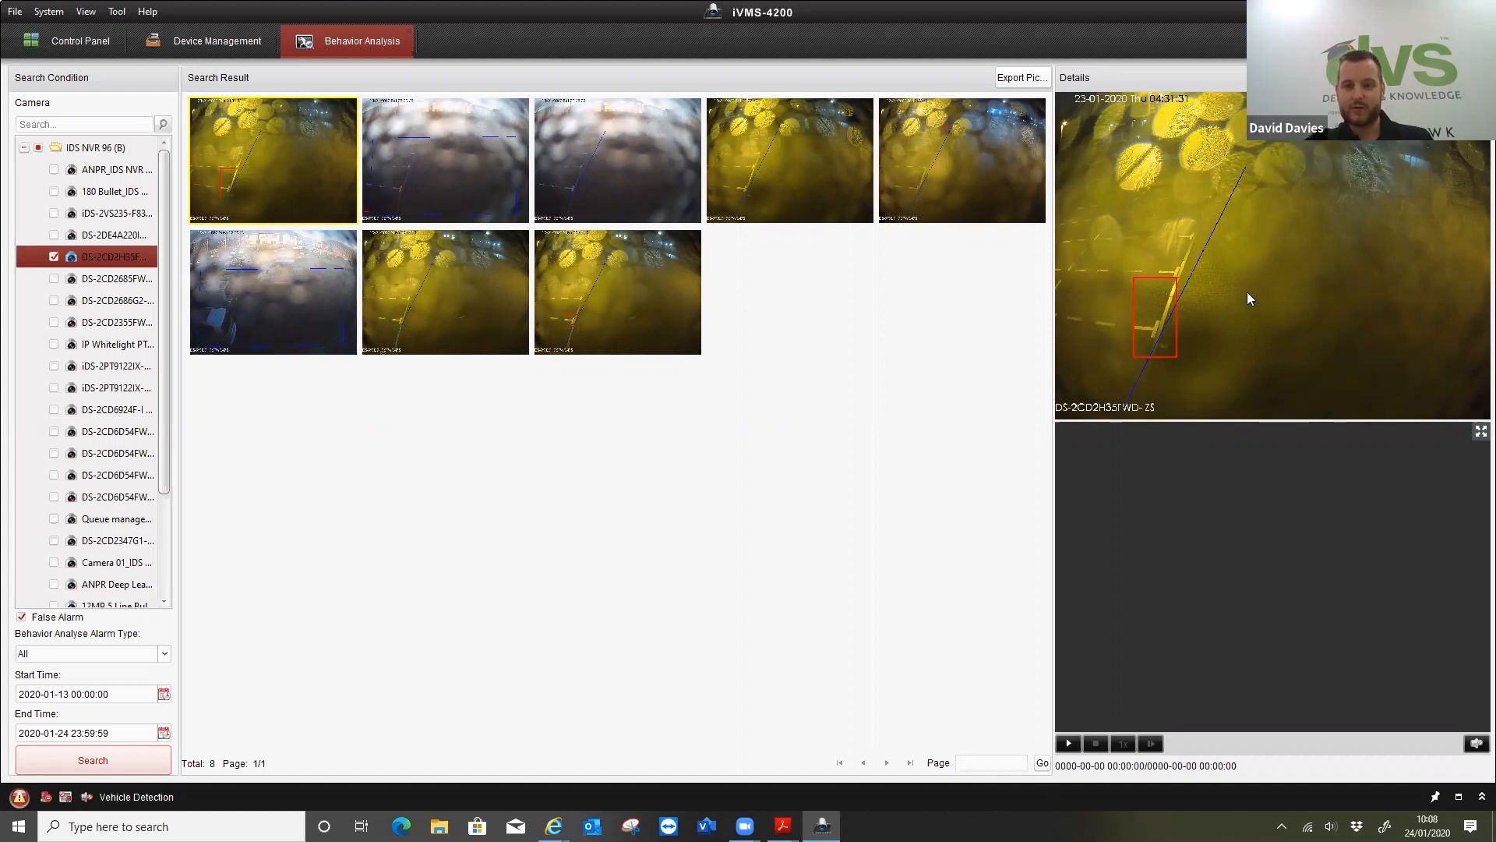
pyautogui.click(1069, 745)
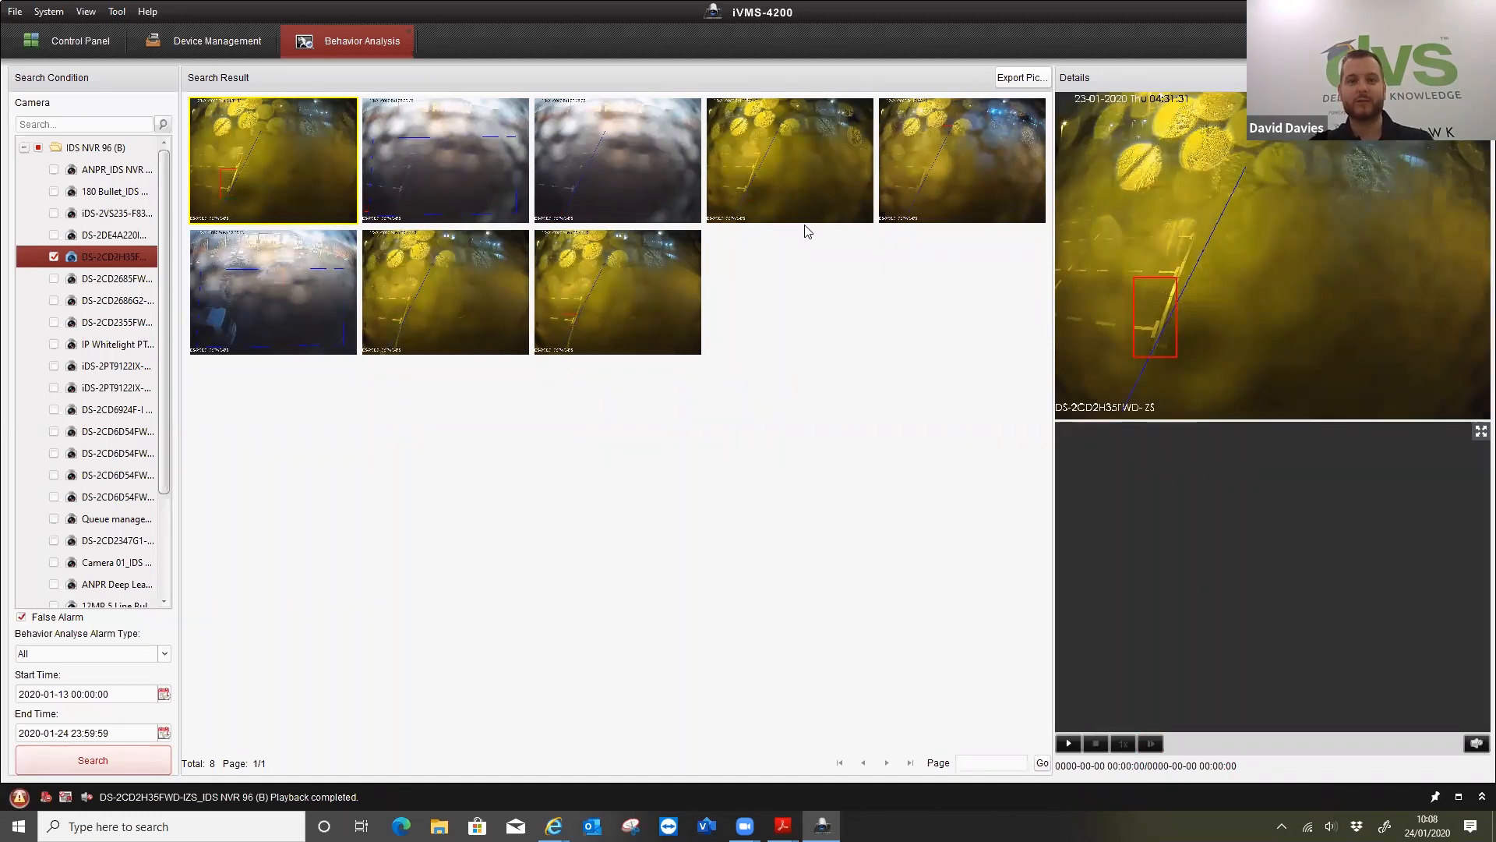
# Search for false alarms on the first DS-2CD6D54FW... camera instead of DS-2CD2H35F..., keeping the same date range
pyautogui.click(54, 257)
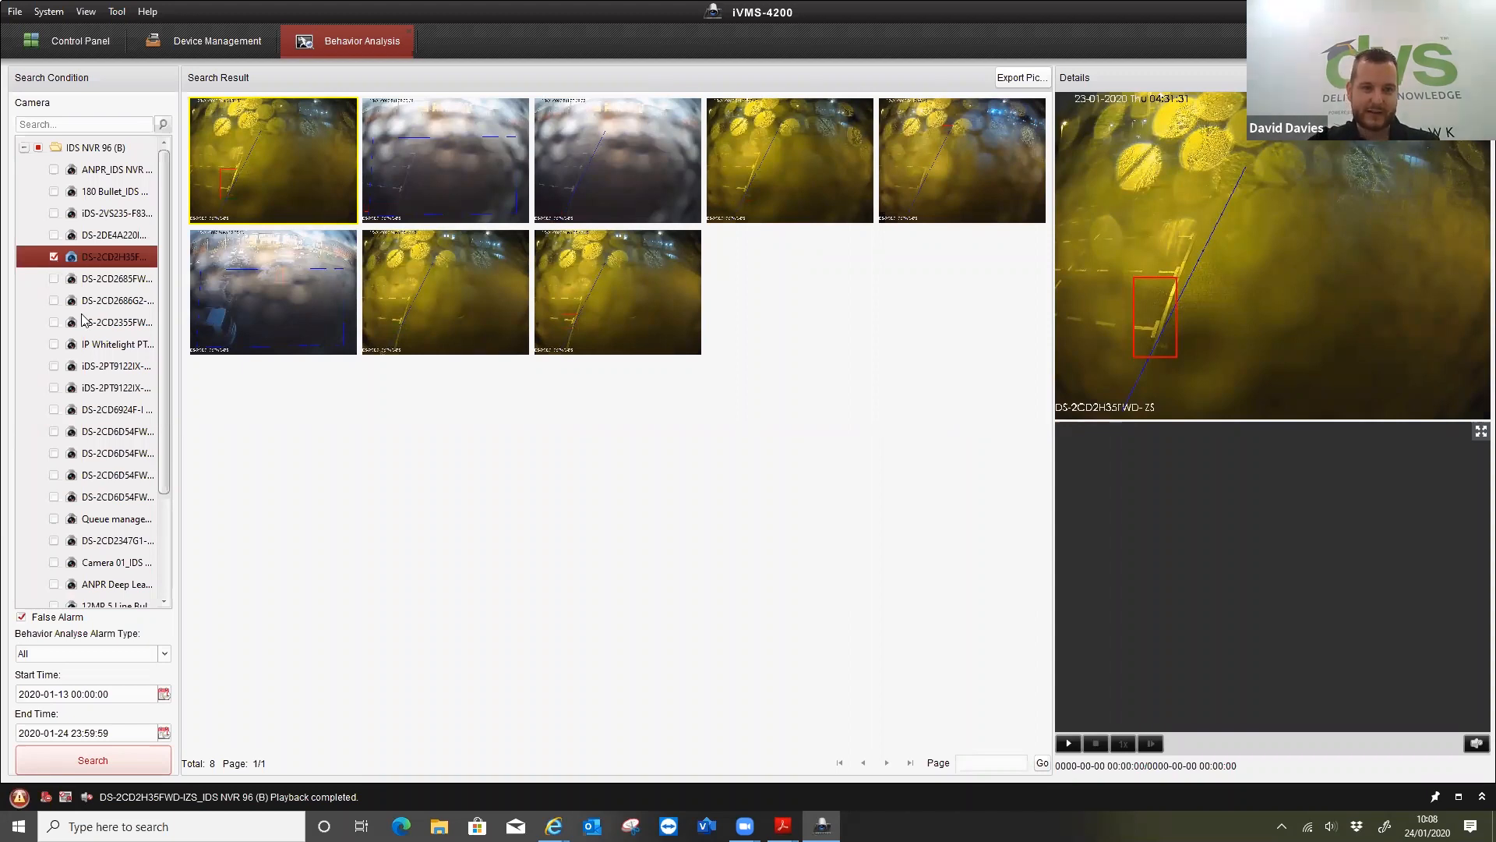
pyautogui.click(54, 431)
pyautogui.click(56, 455)
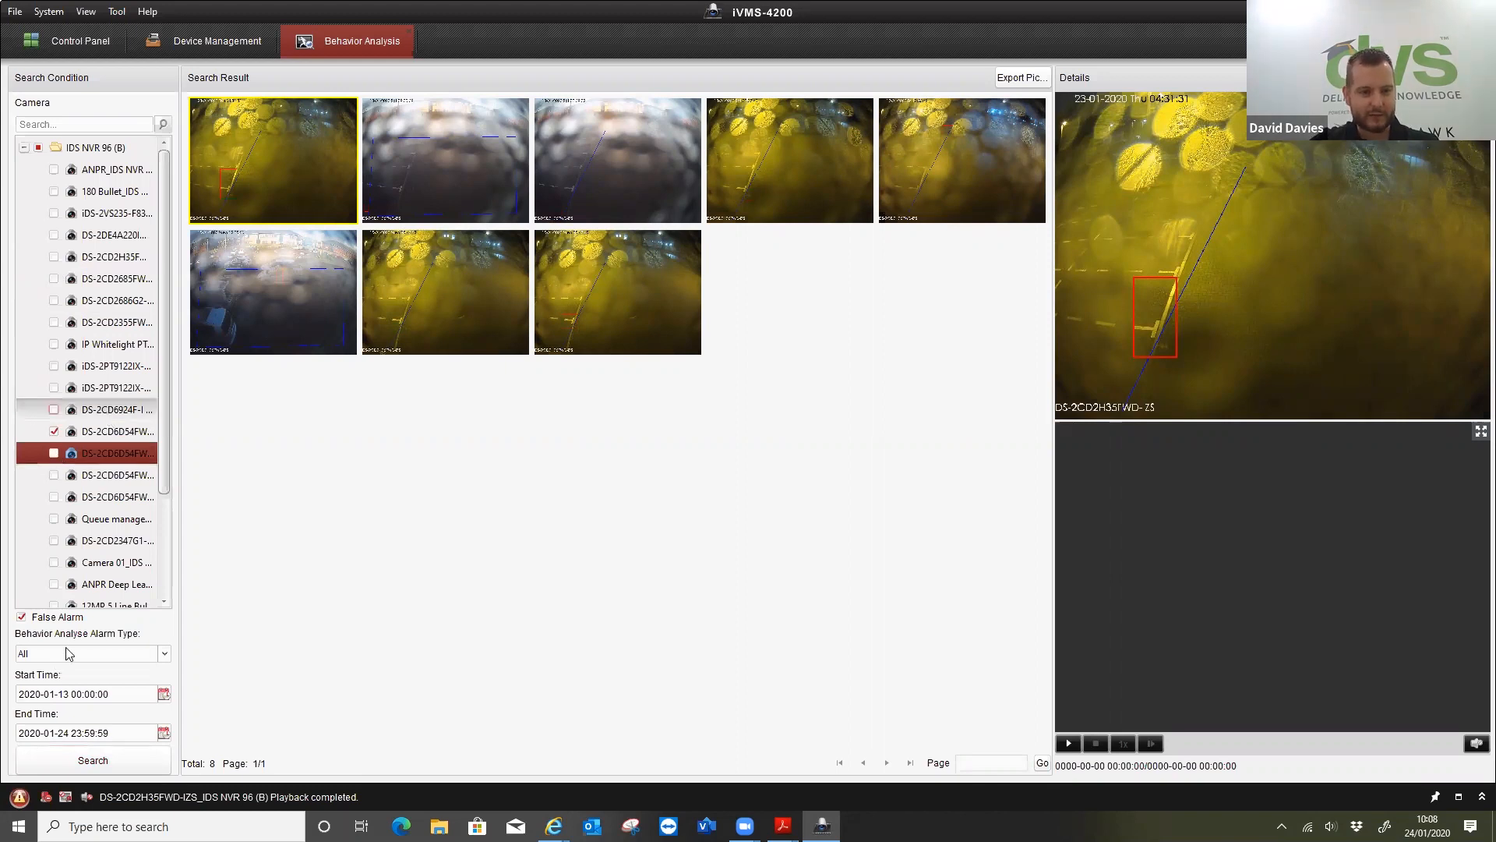
pyautogui.click(80, 760)
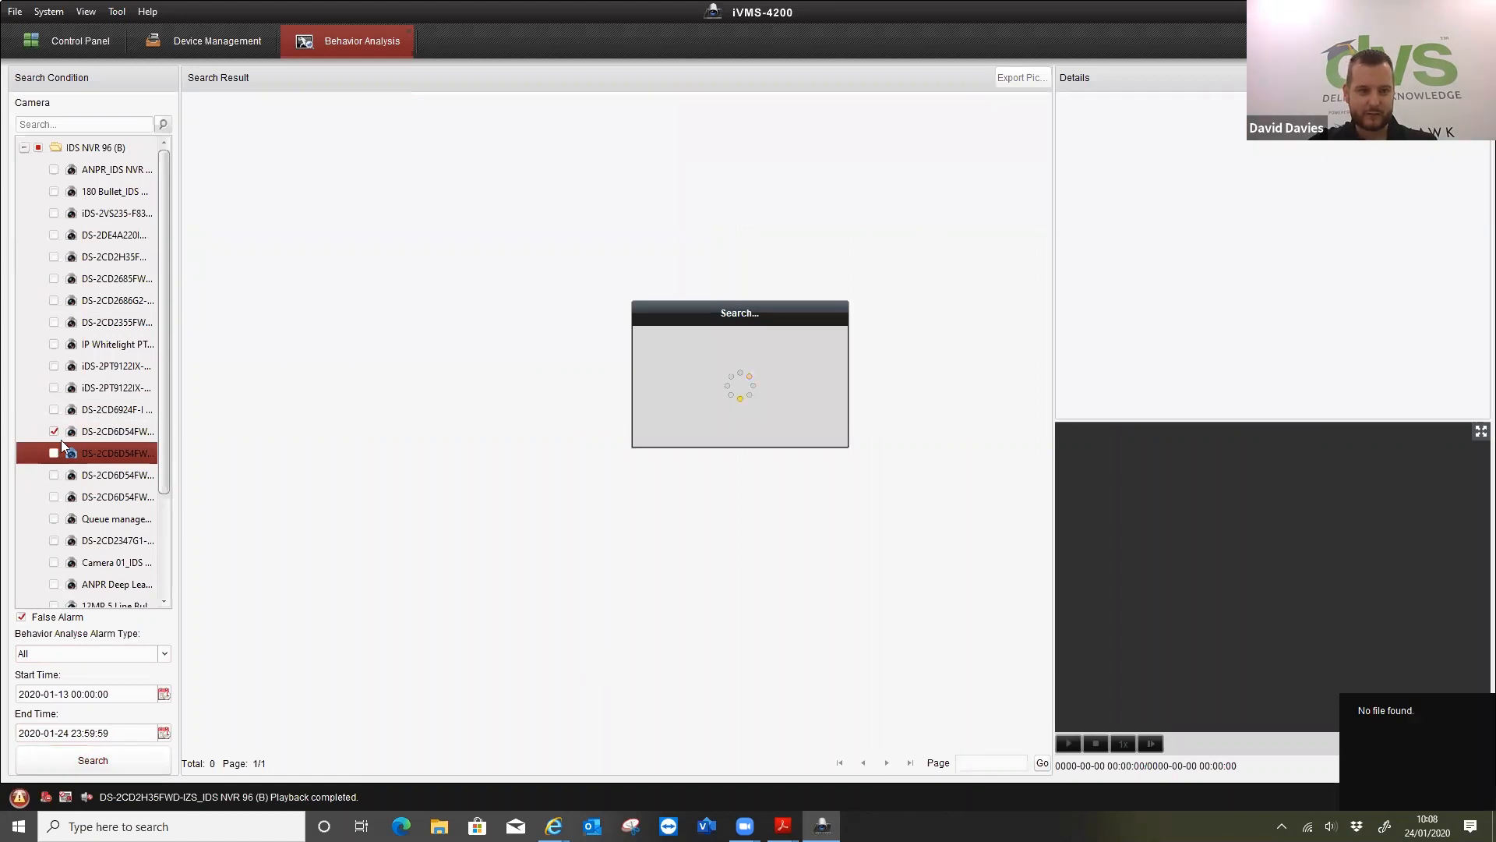
pyautogui.click(124, 759)
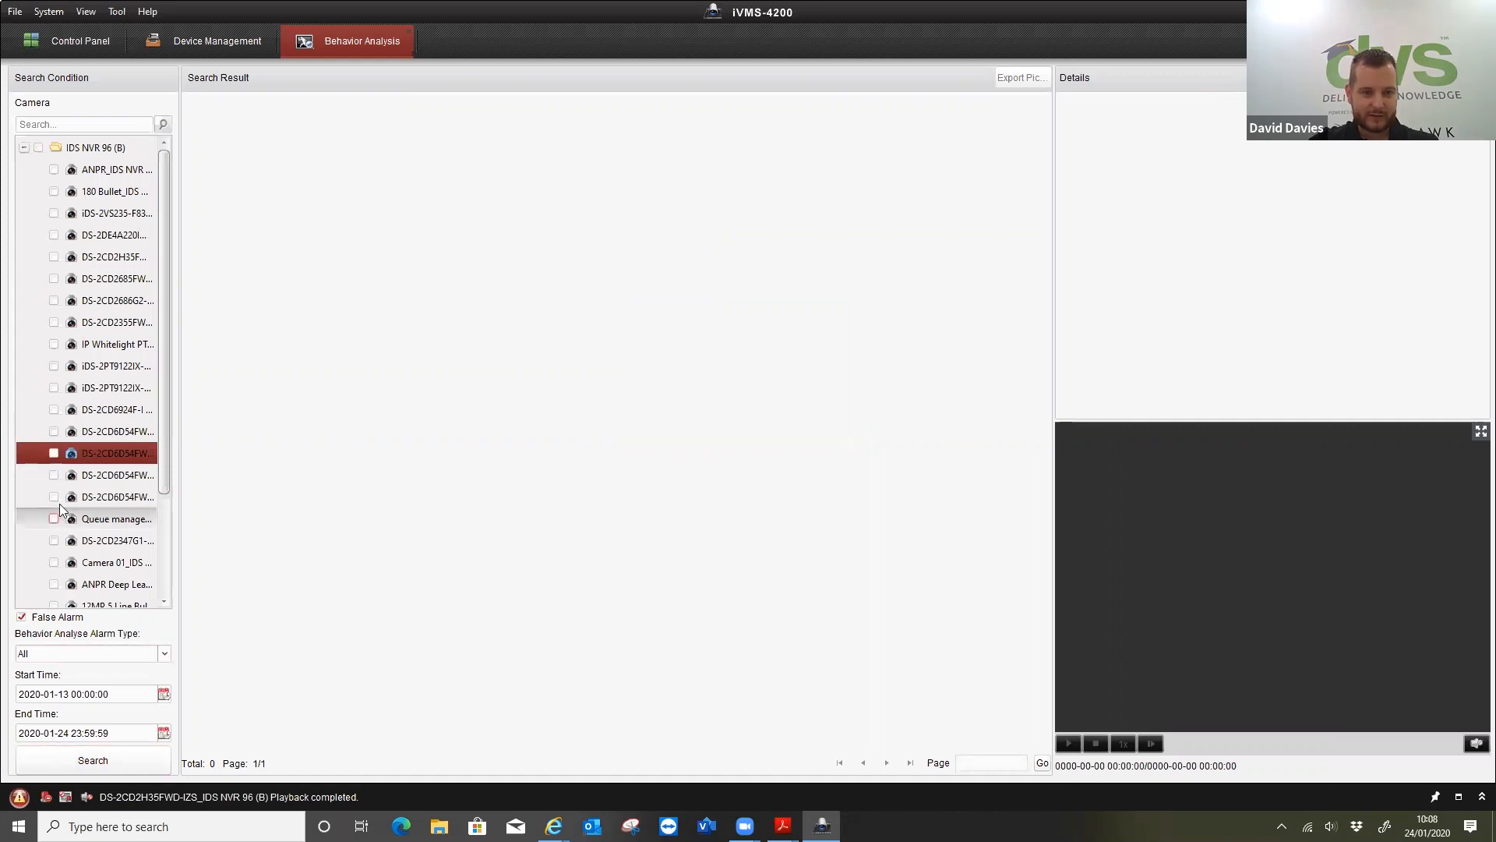
# Search for false alarms on camera DS-2DE4A220I... and play the recording of the first result
pyautogui.click(54, 235)
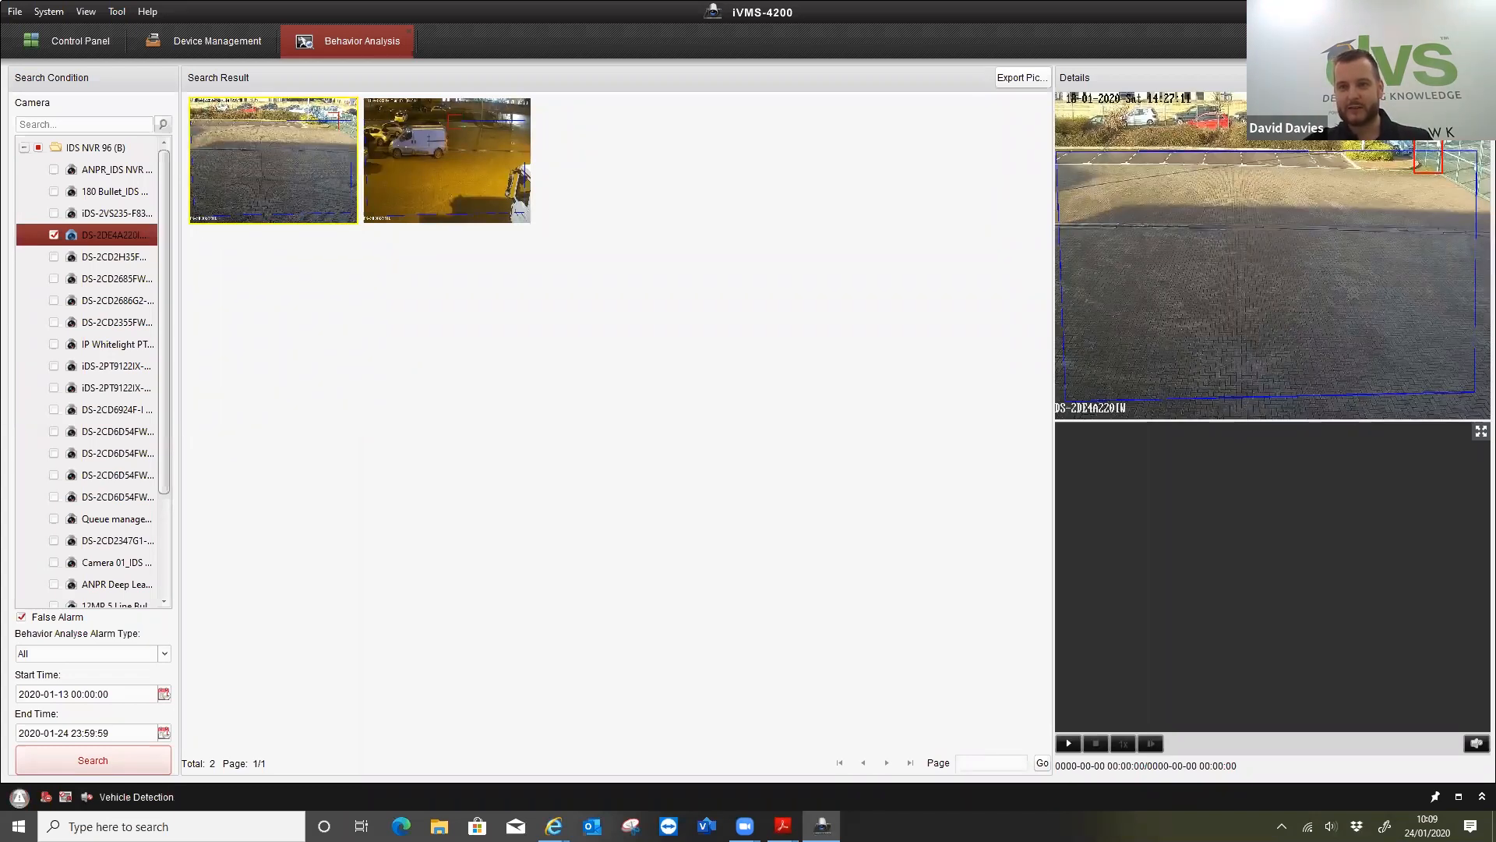
pyautogui.click(1068, 744)
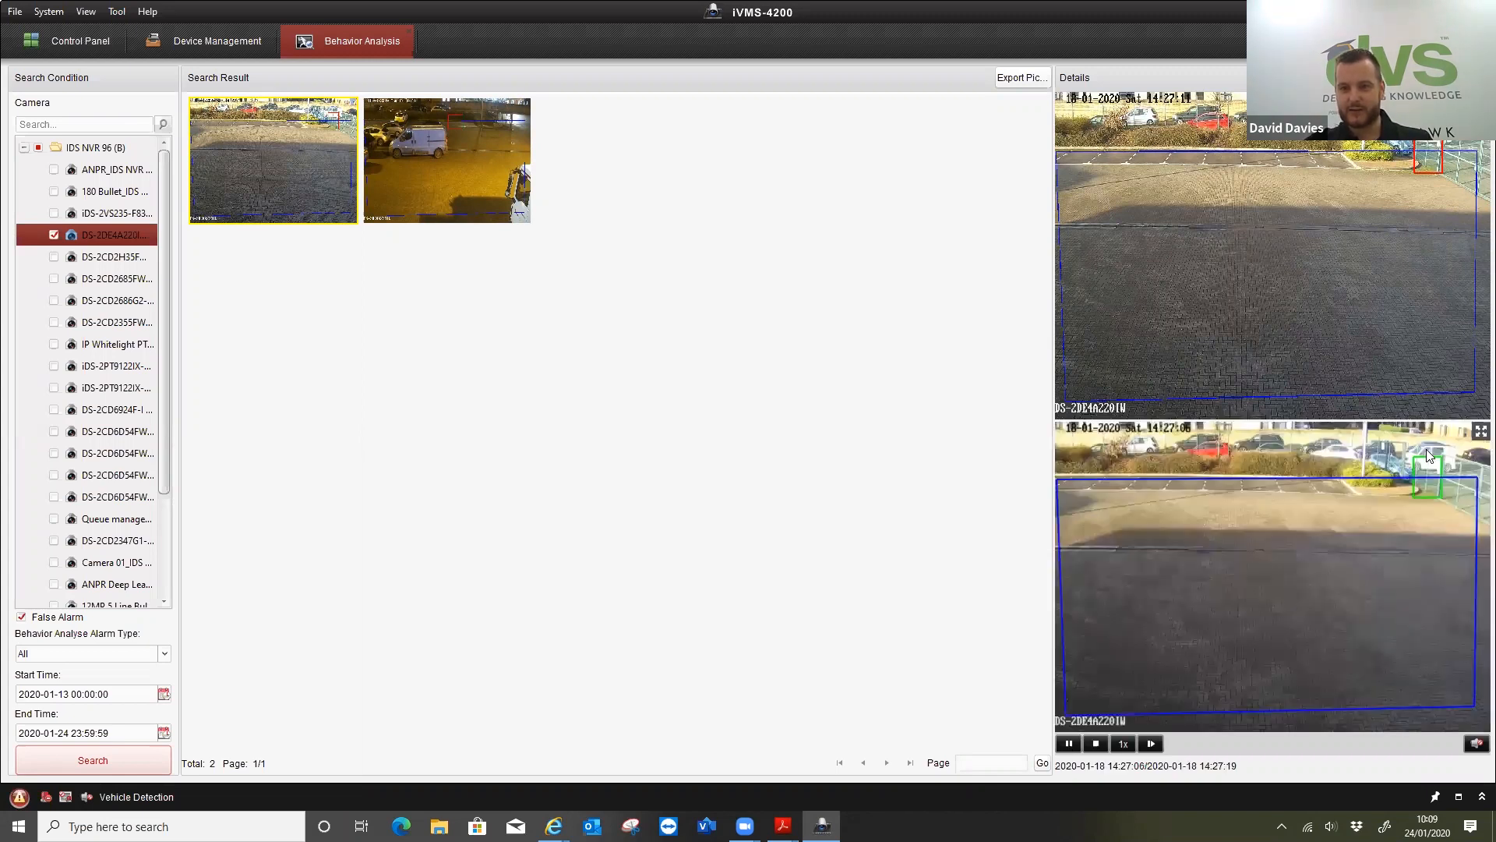